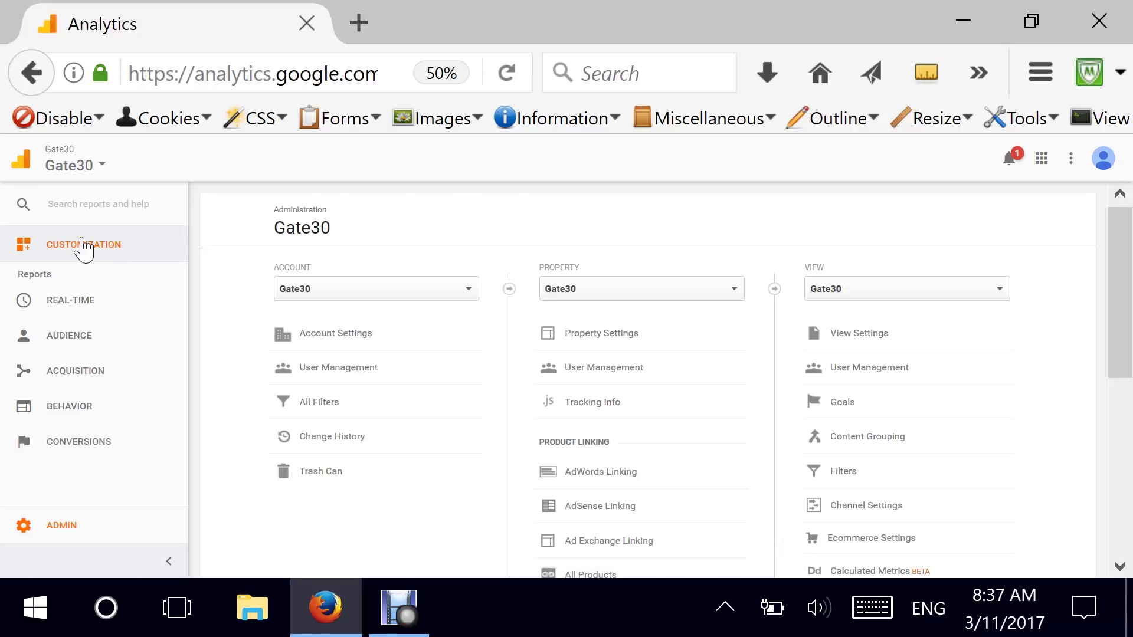
# Go to the Admin page and list the accounts: Gate30 and Lab Account.
pyautogui.click(79, 205)
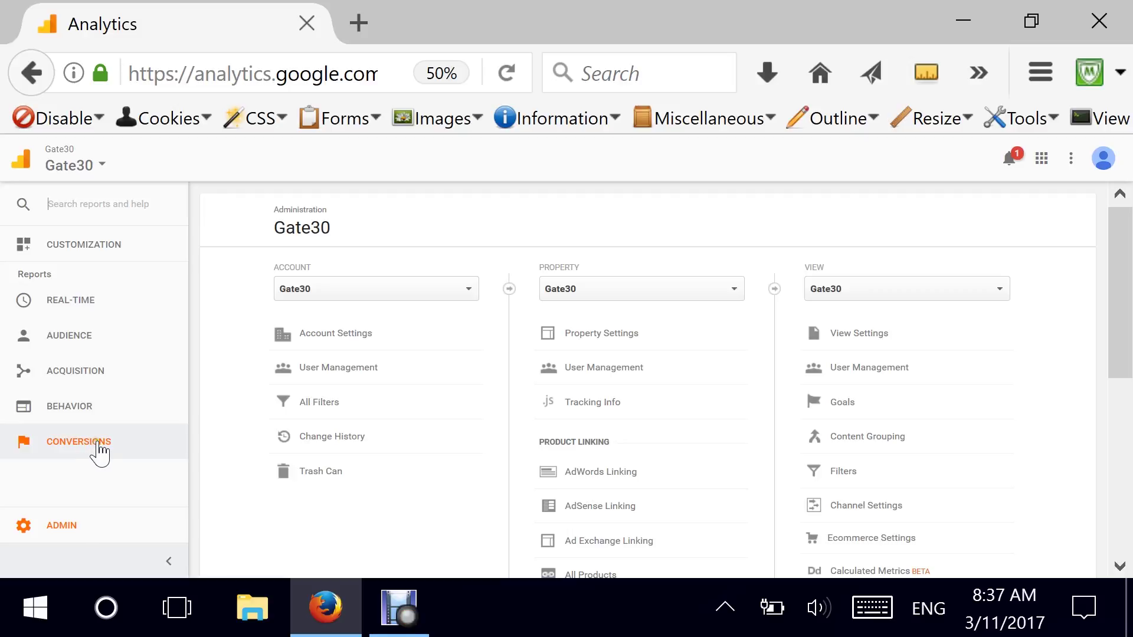
pyautogui.click(55, 530)
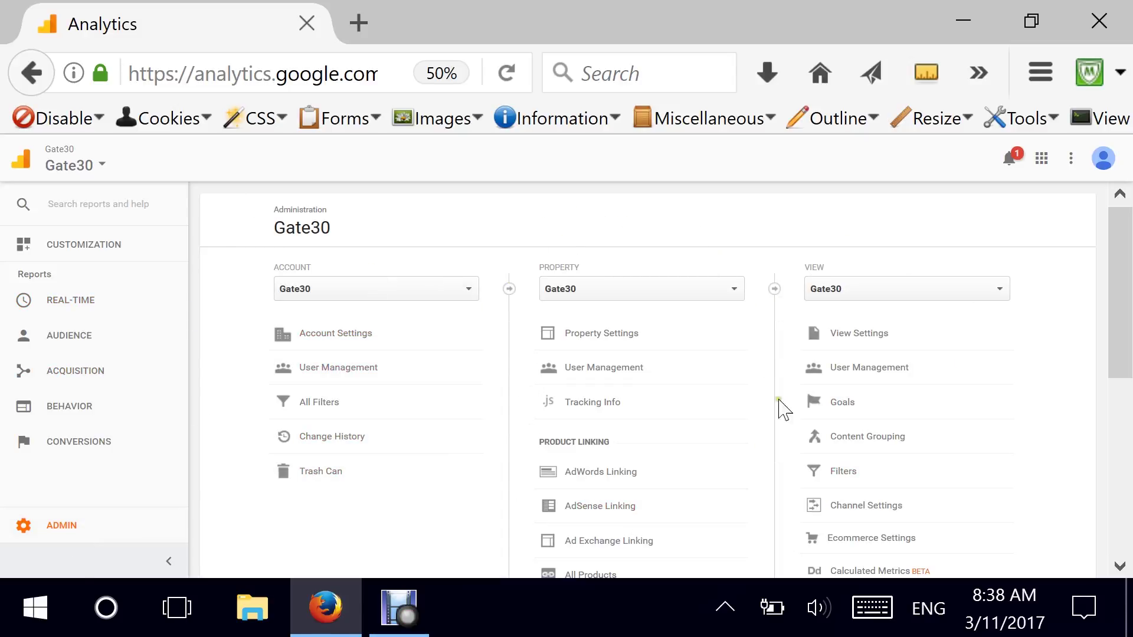
pyautogui.moveTo(1124, 254); pyautogui.dragTo(1125, 264)
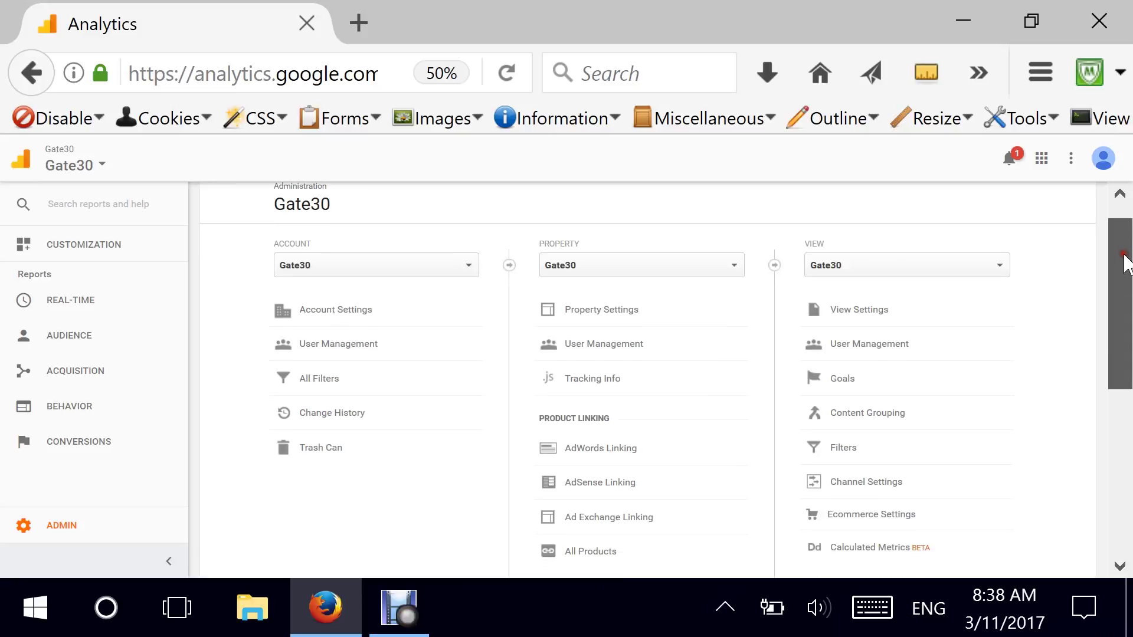
pyautogui.click(332, 273)
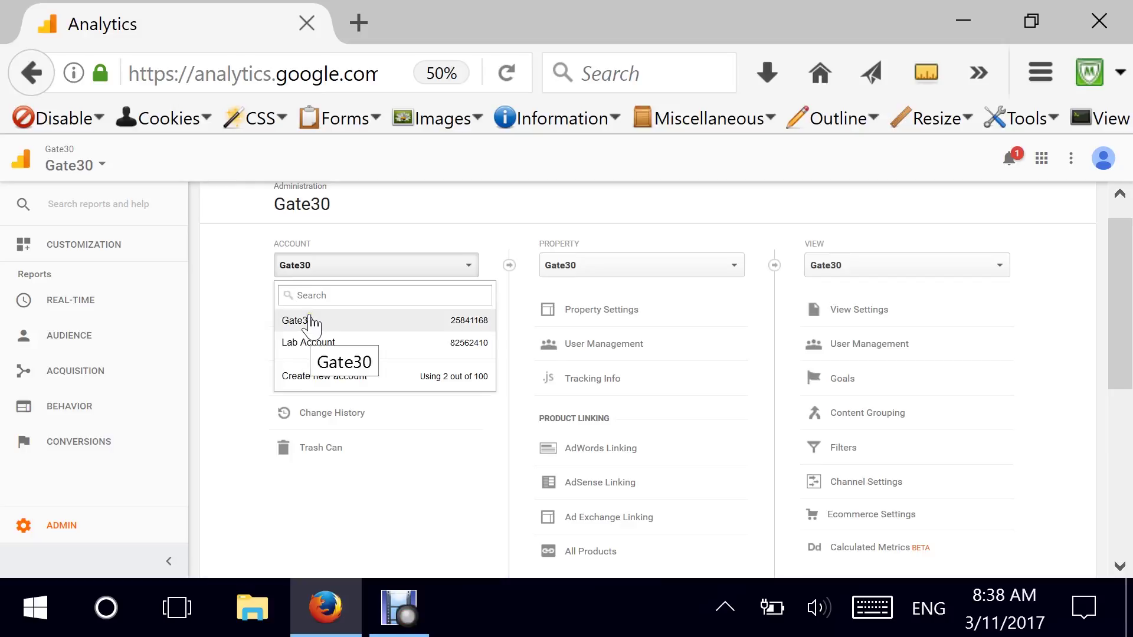
# Open the Gate30 Account Settings and scroll through its Data Sharing Settings.
pyautogui.click(222, 388)
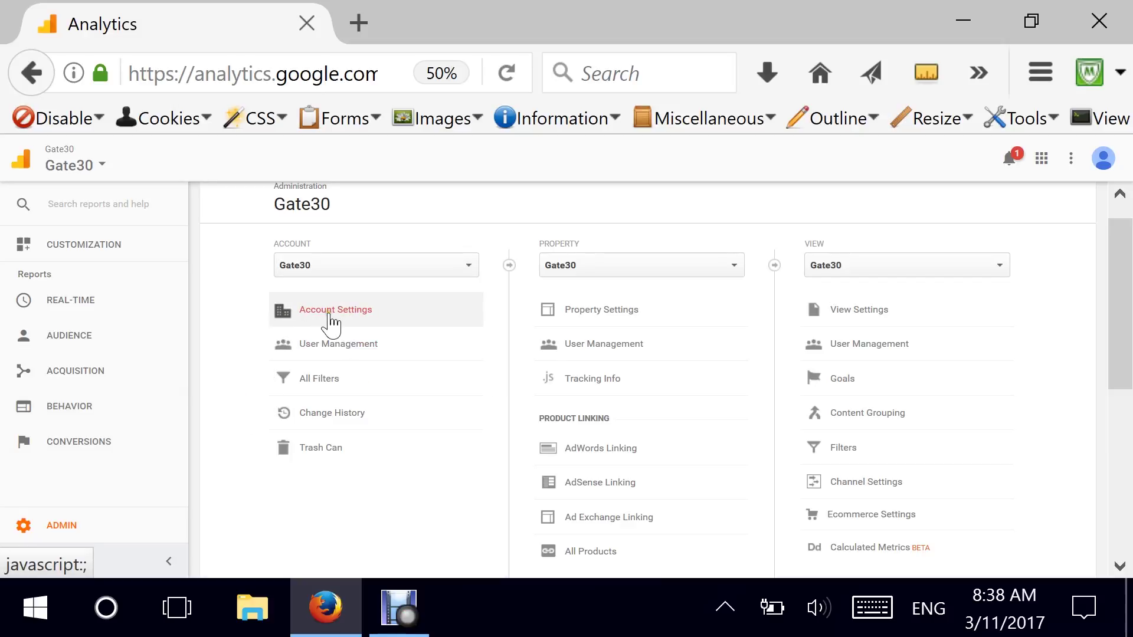
pyautogui.click(349, 318)
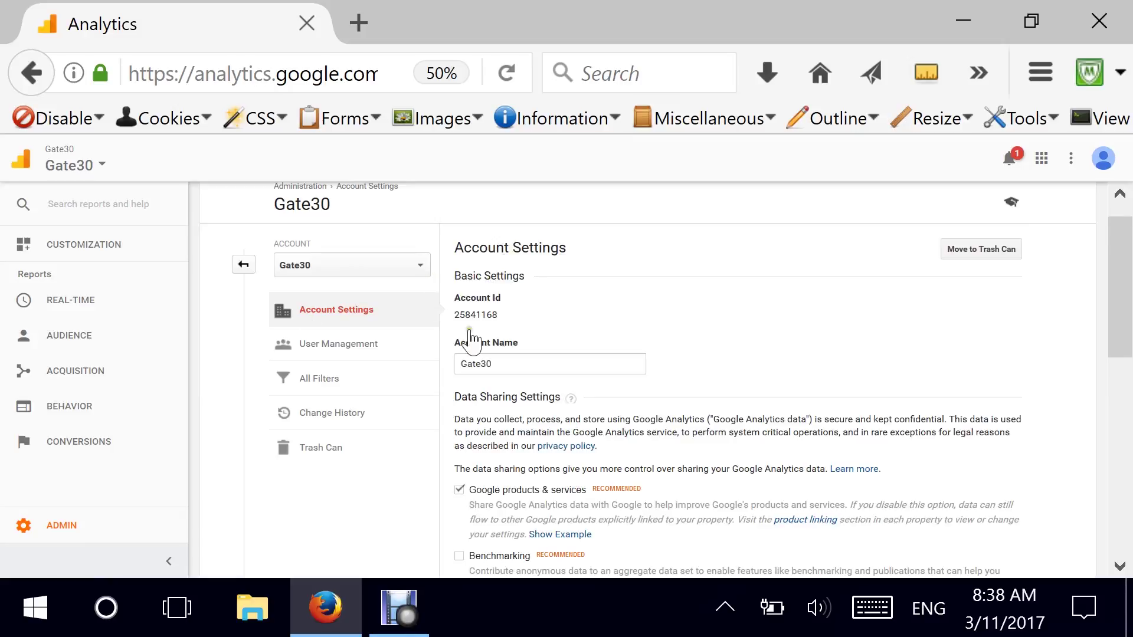
pyautogui.click(1121, 263)
pyautogui.moveTo(1122, 263); pyautogui.dragTo(1121, 286)
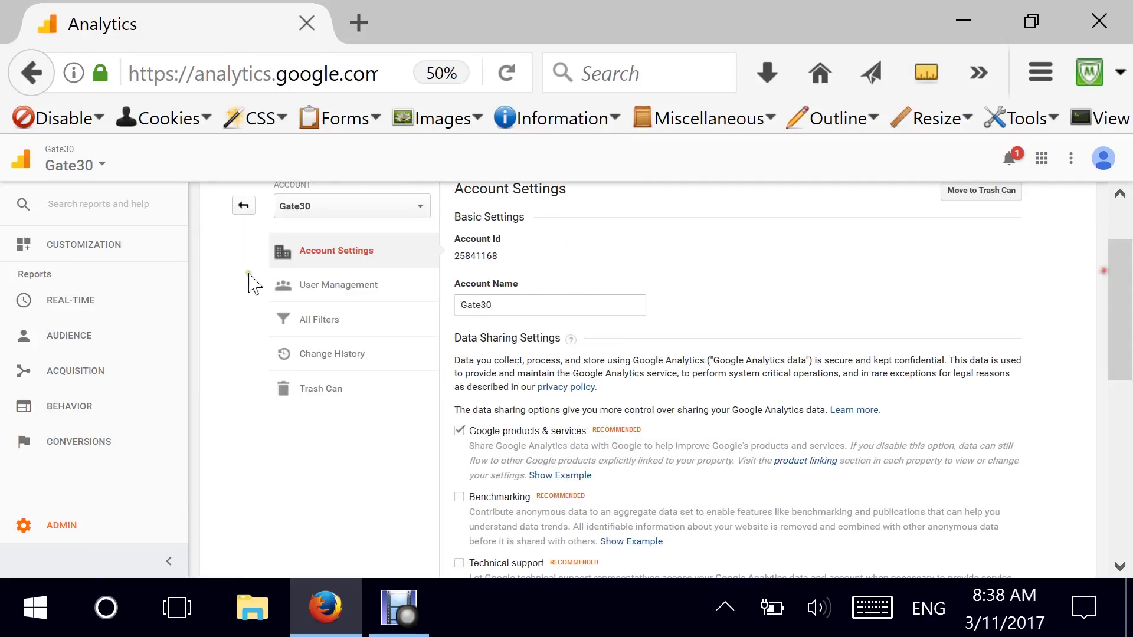
pyautogui.moveTo(496, 305); pyautogui.dragTo(451, 308)
pyautogui.moveTo(1120, 275); pyautogui.dragTo(1120, 354)
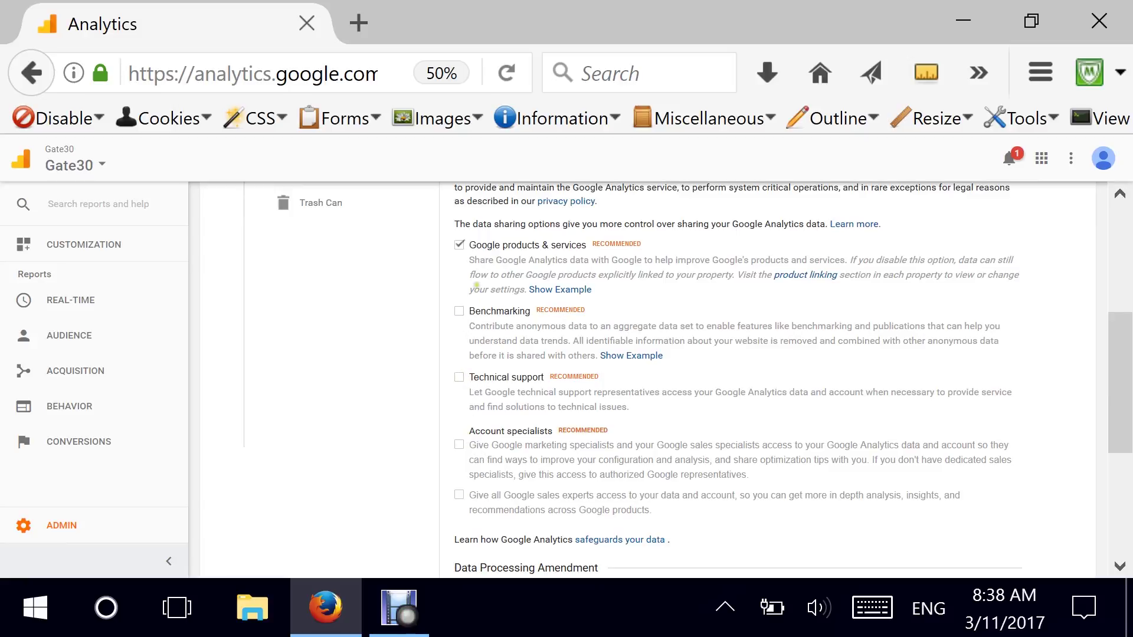
pyautogui.moveTo(1120, 352); pyautogui.dragTo(1115, 252)
# In User Management, enter the new user's e-mail and leave only Read & Analyze permission.
pyautogui.click(343, 337)
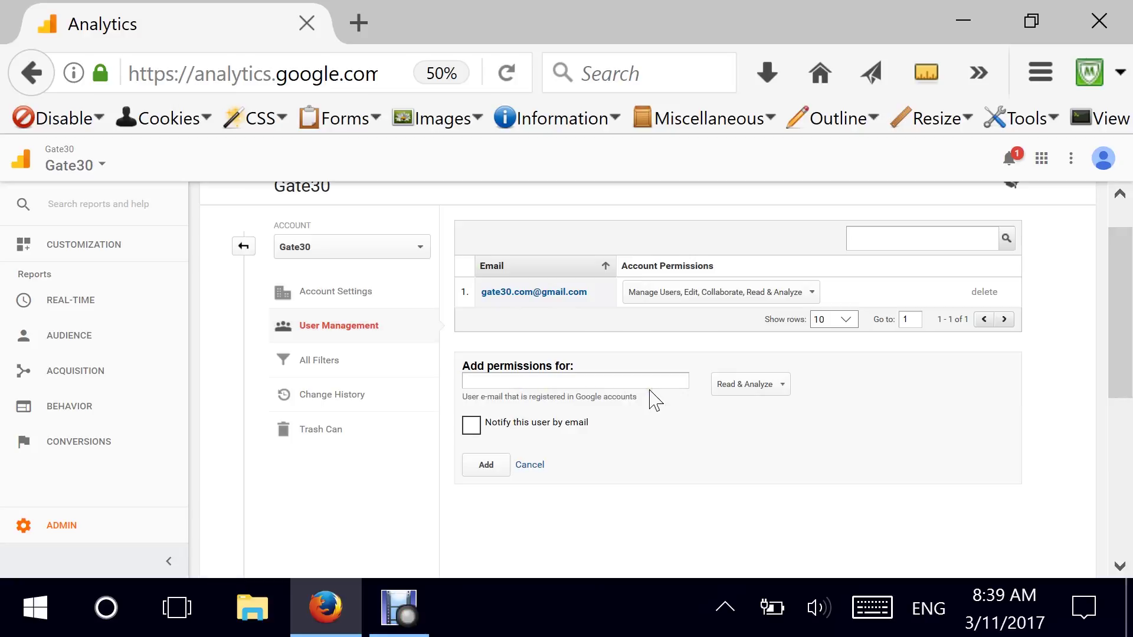
pyautogui.click(746, 385)
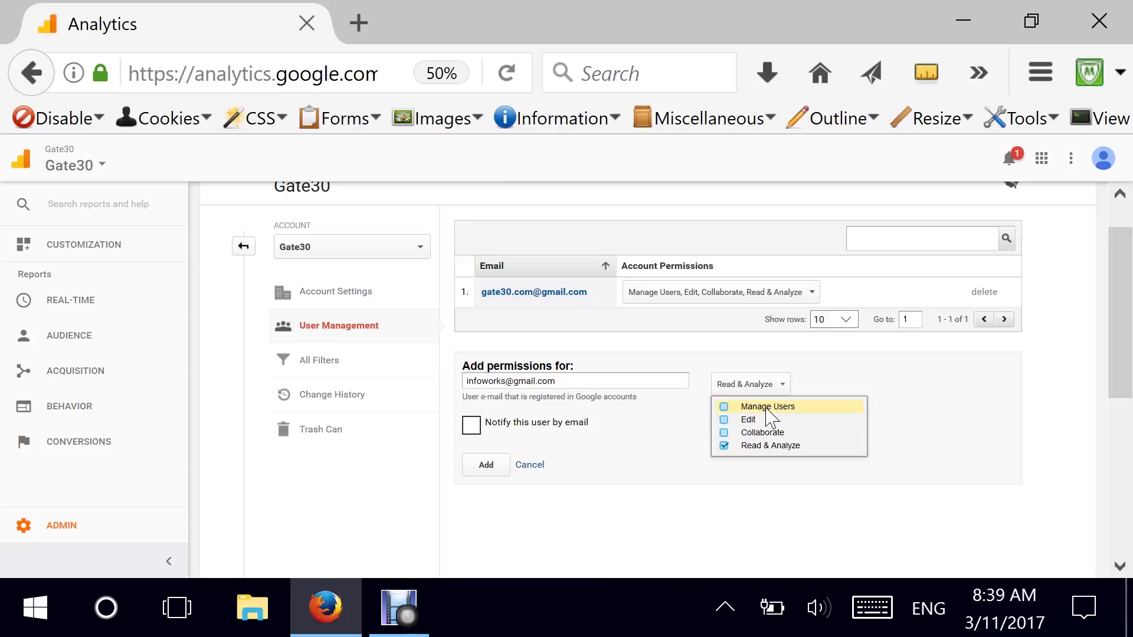
pyautogui.click(723, 407)
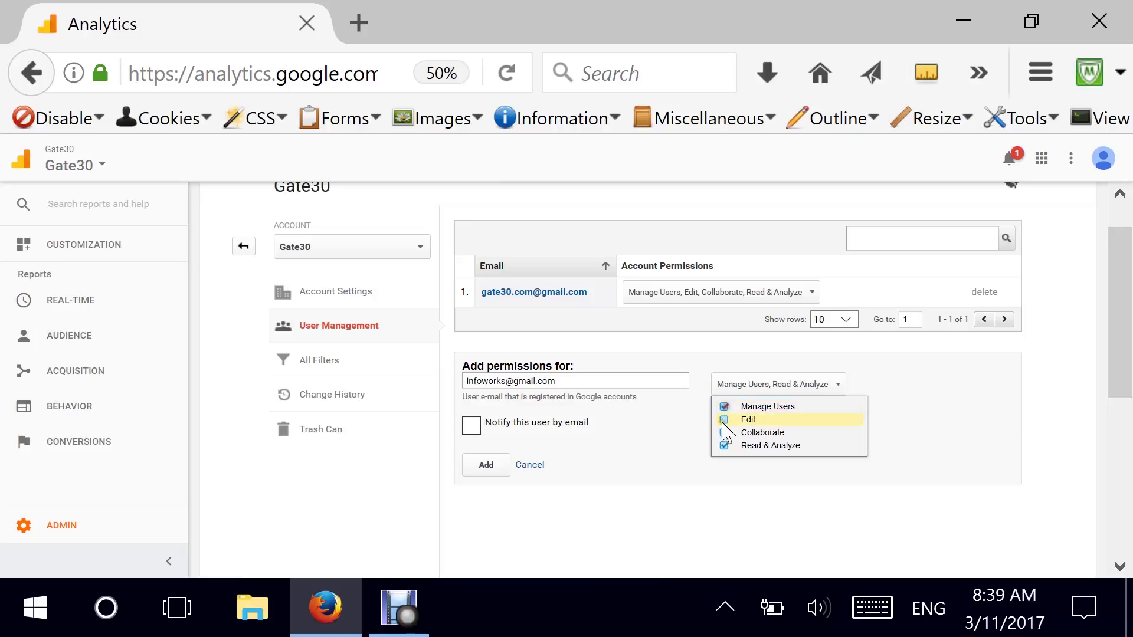
pyautogui.click(723, 421)
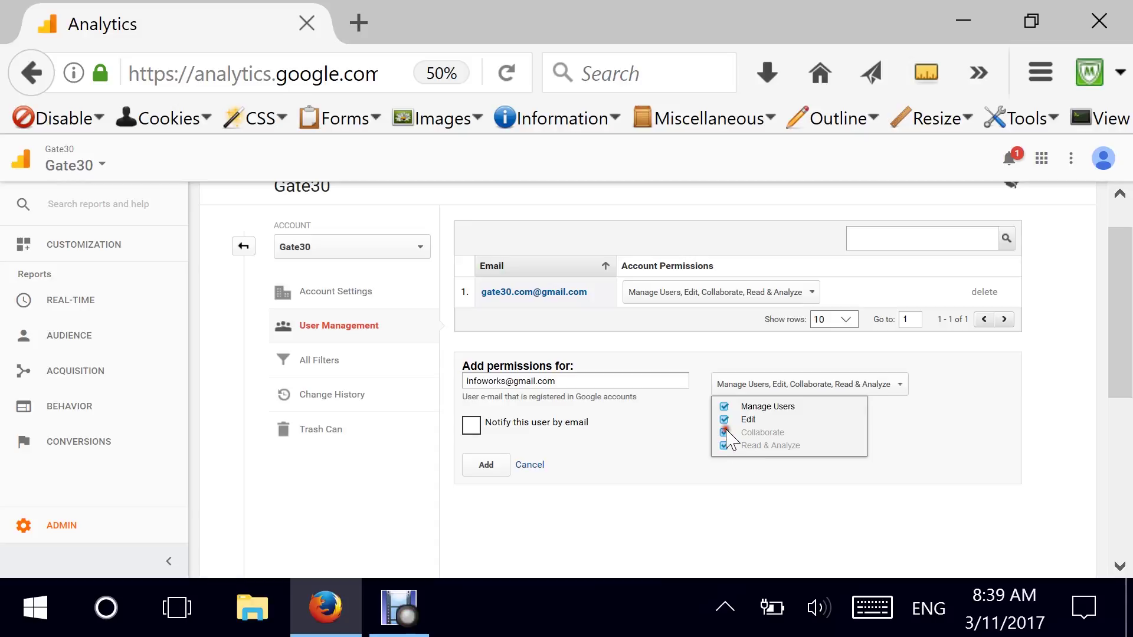
pyautogui.click(724, 419)
pyautogui.click(724, 406)
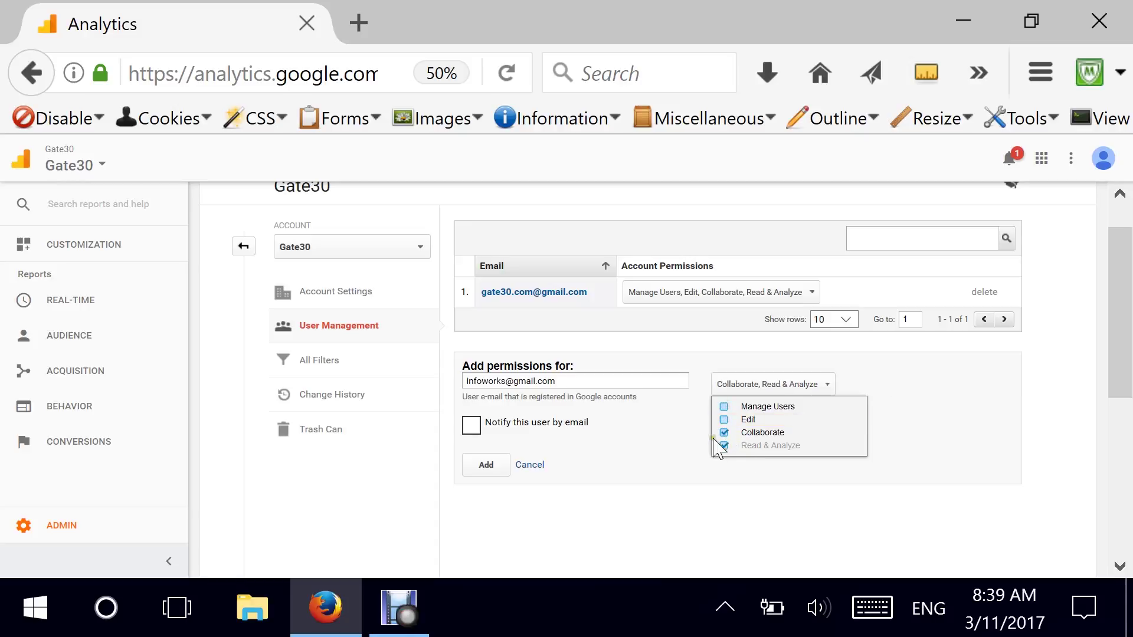
pyautogui.click(724, 432)
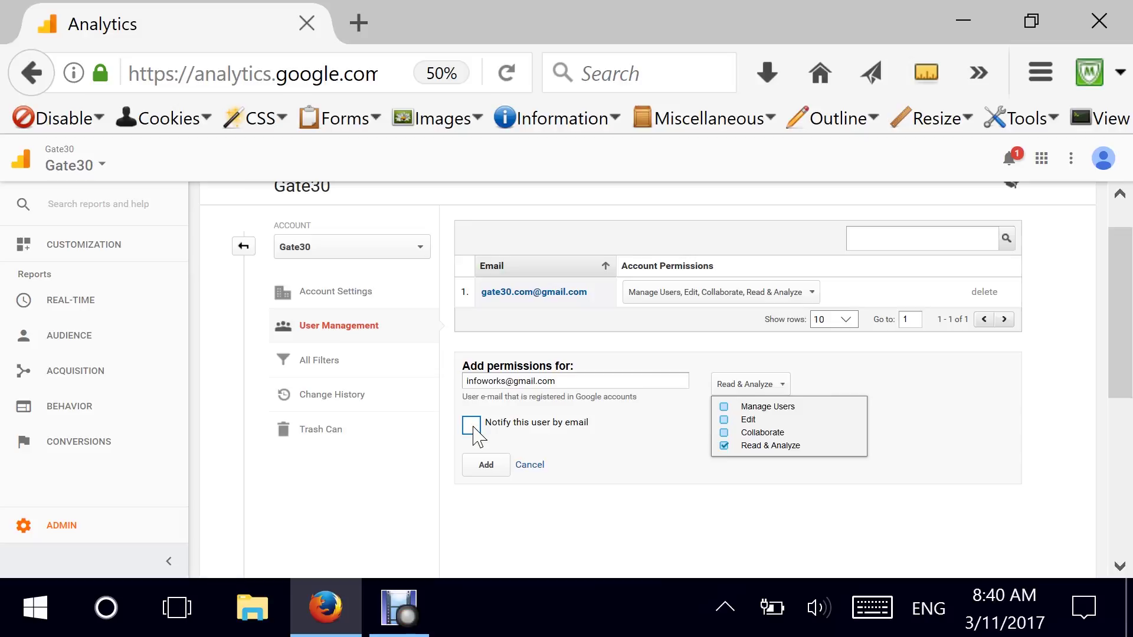
pyautogui.click(472, 427)
# Change the e-mail's domain to weboq.com and enable Notify this user by email.
pyautogui.click(388, 394)
pyautogui.doubleClick(506, 380)
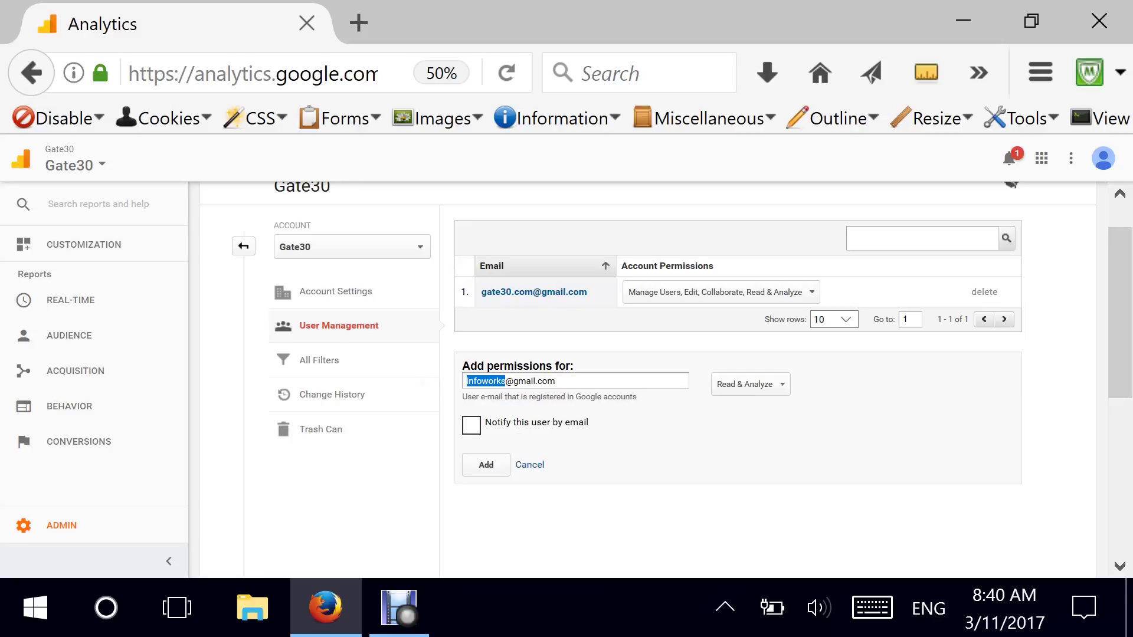
pyautogui.write('web')
pyautogui.write('oq.co')
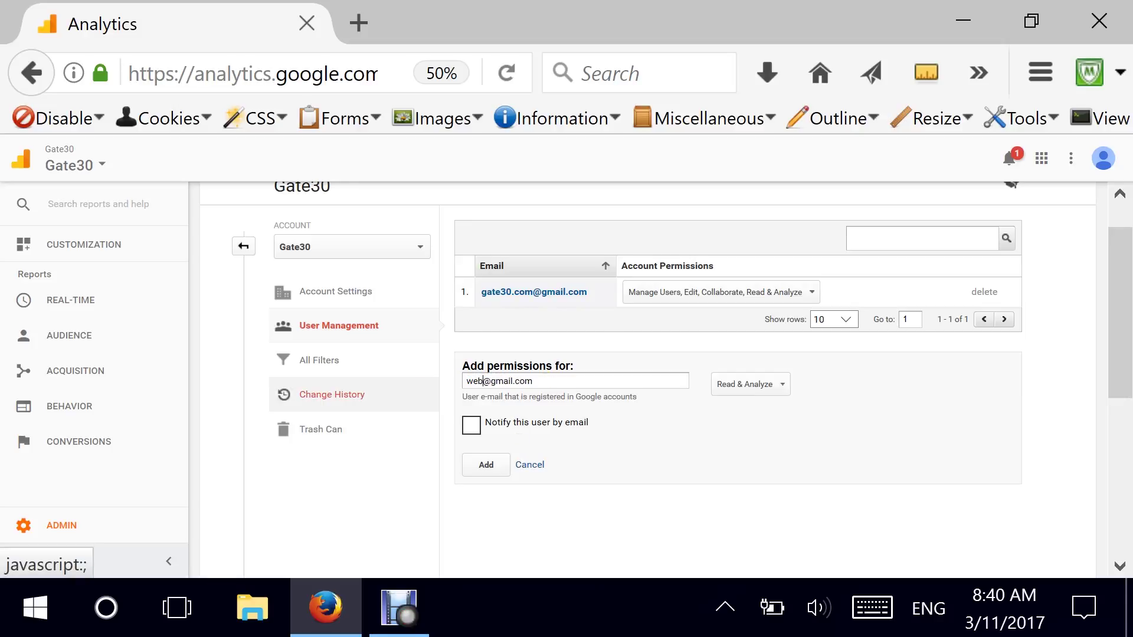
pyautogui.write('m')
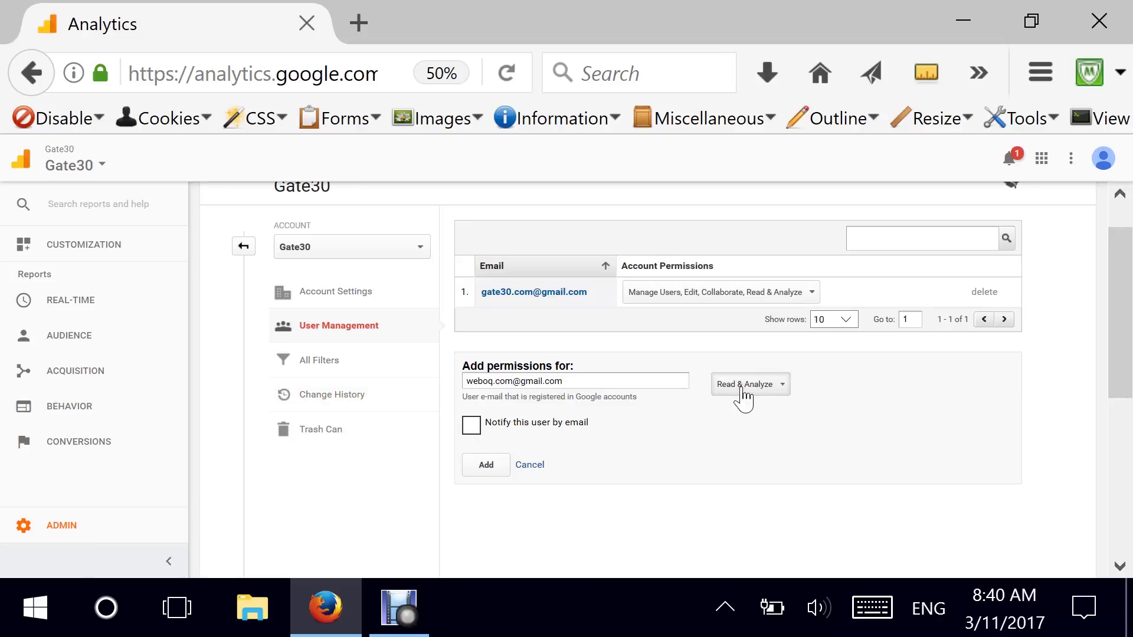
pyautogui.click(471, 425)
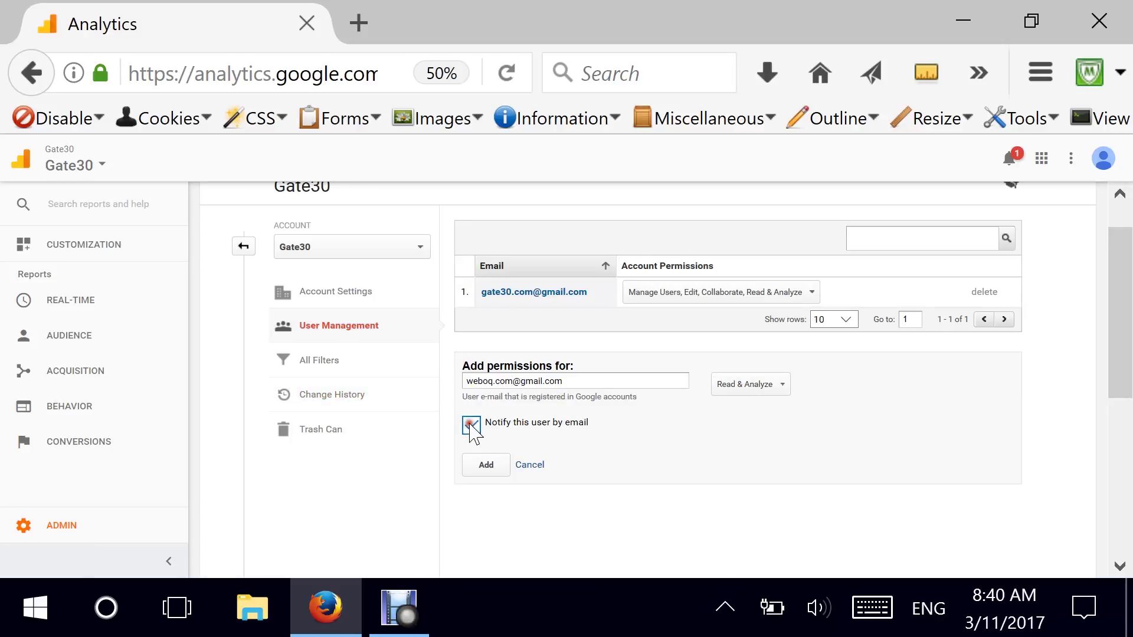
# Add the Read & Analyze user, cancel a trial deletion, and view the account's filters.
pyautogui.click(486, 466)
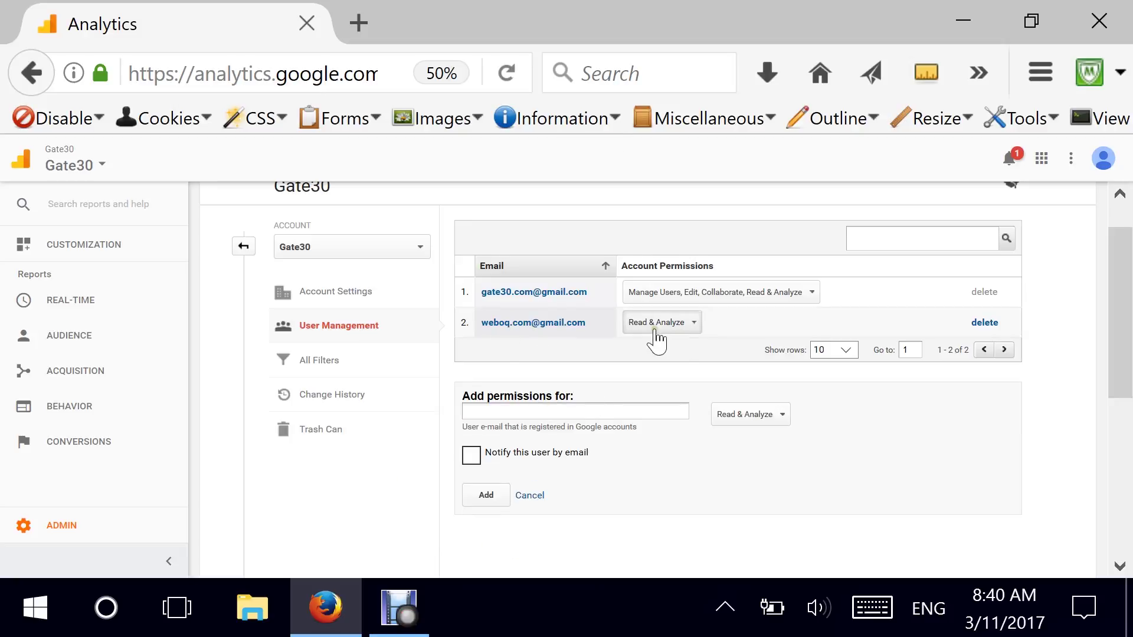
pyautogui.click(694, 325)
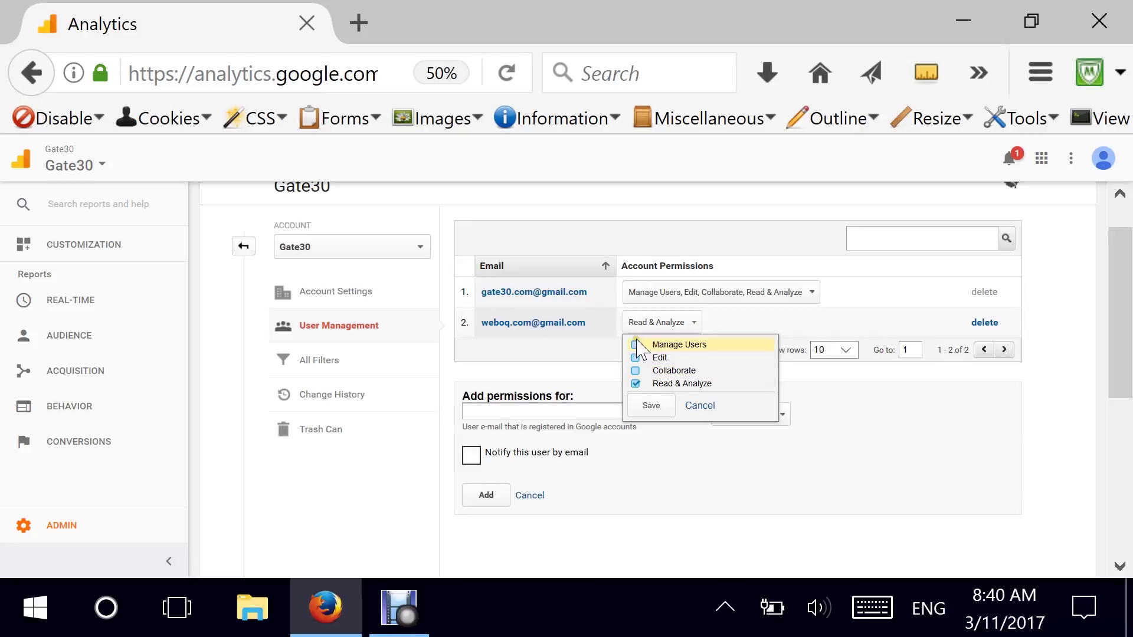
pyautogui.click(508, 353)
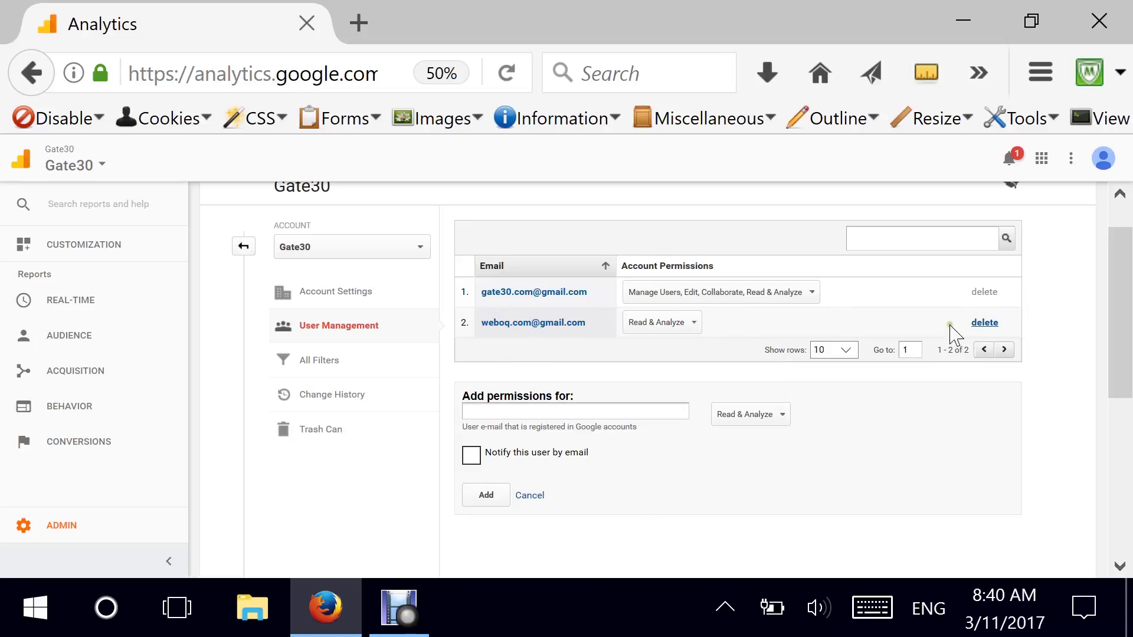
pyautogui.click(985, 323)
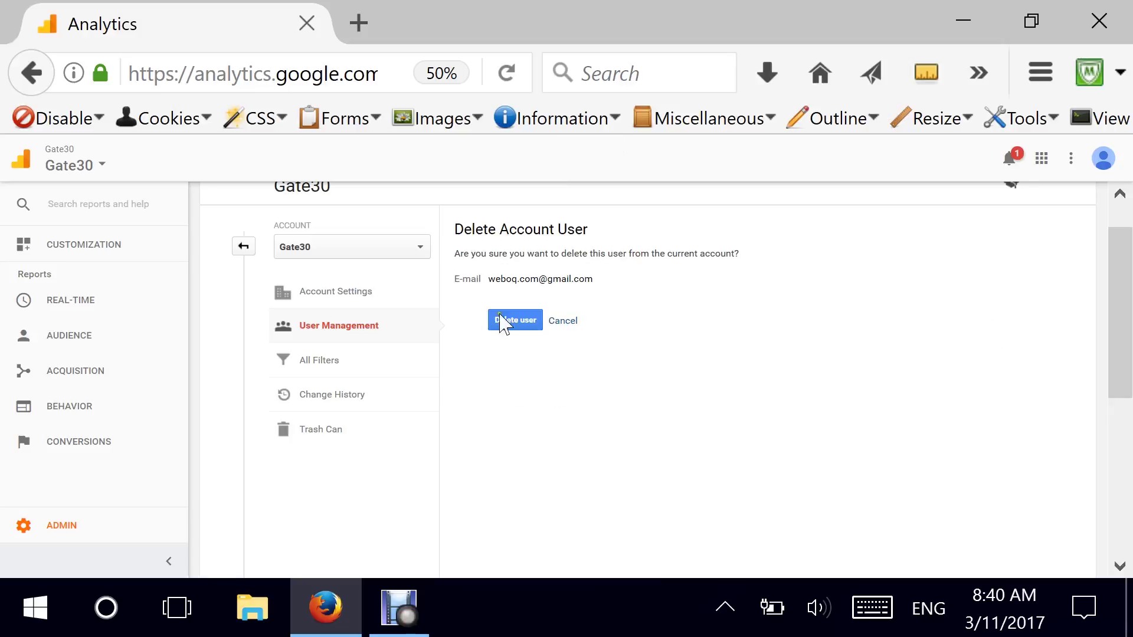
pyautogui.click(555, 324)
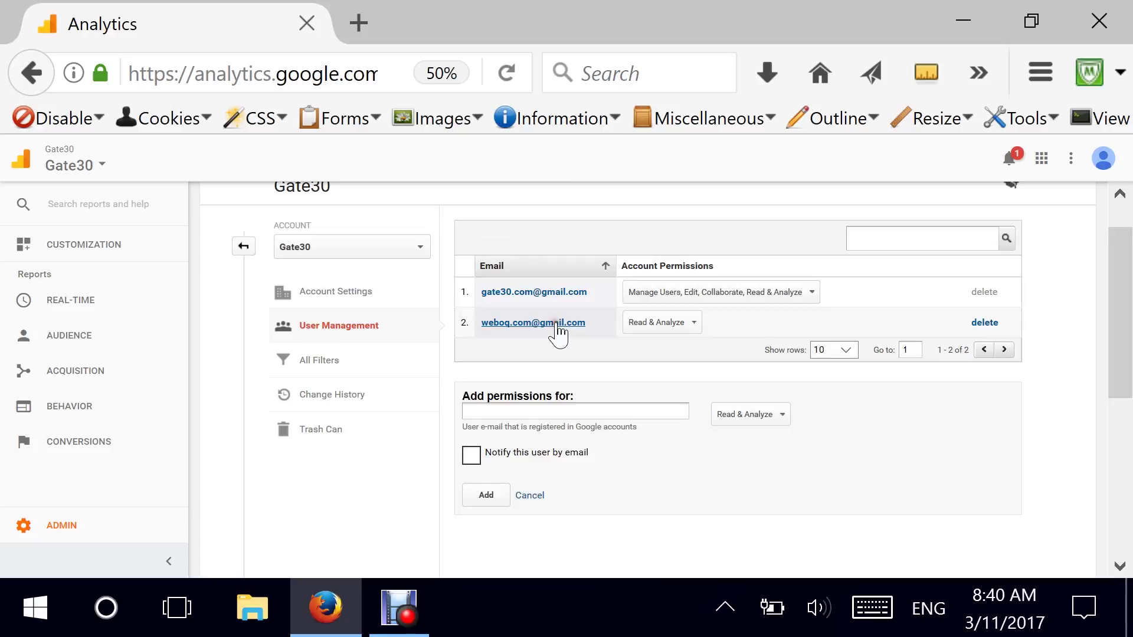
pyautogui.click(313, 365)
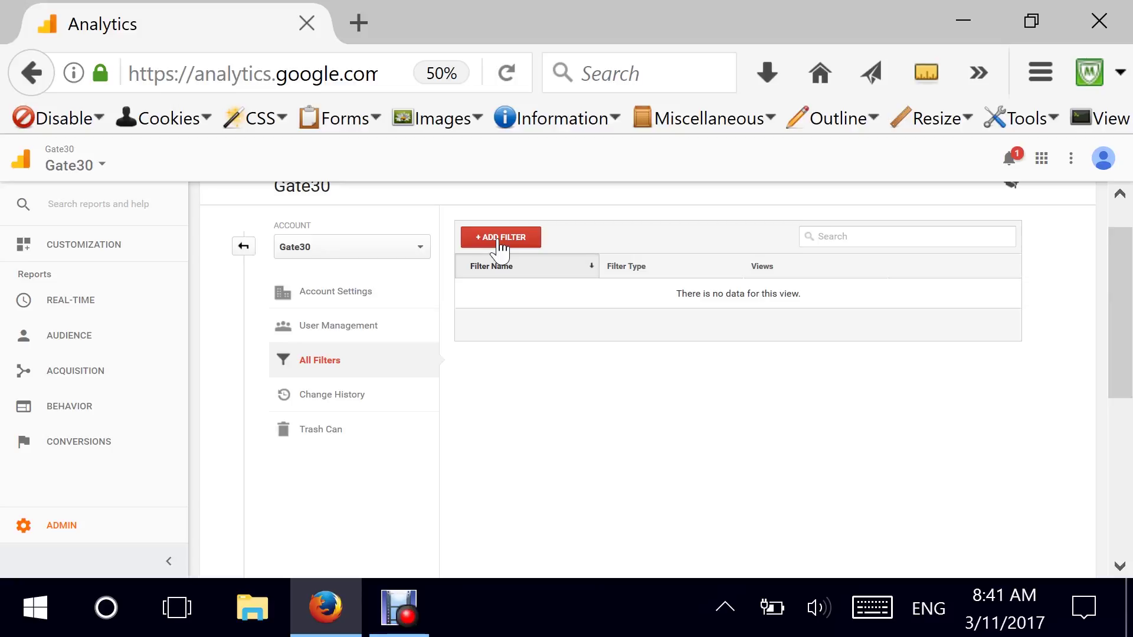
# Review Gate30's Change History and empty Trash Can, then return to Administration.
pyautogui.click(313, 395)
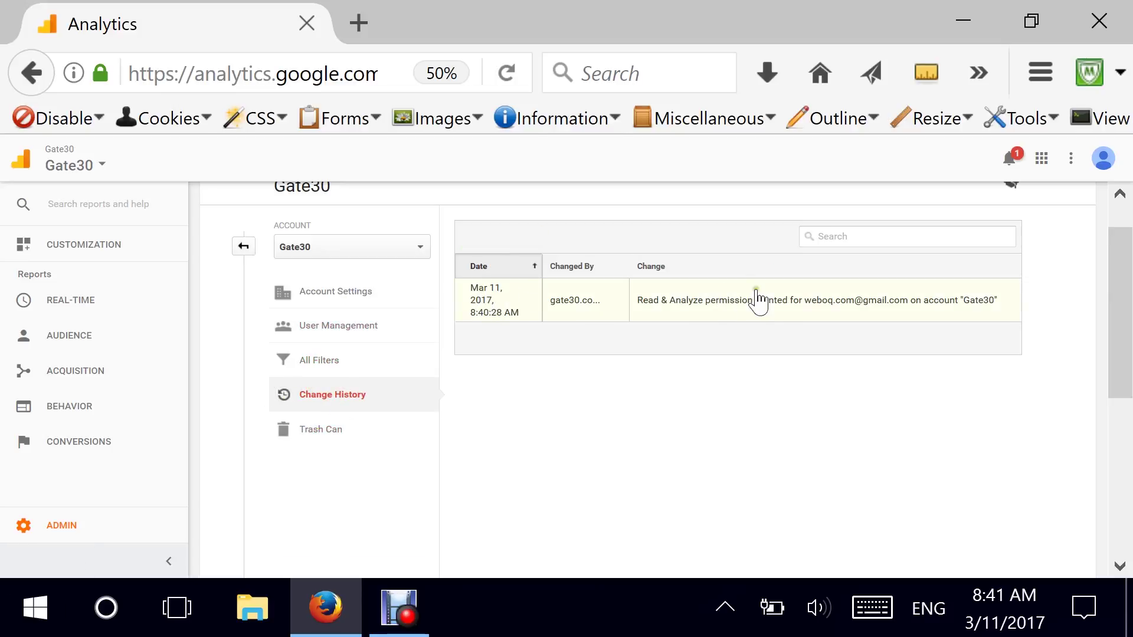
pyautogui.scroll(1, 1126, 276)
pyautogui.scroll(1, 1126, 277)
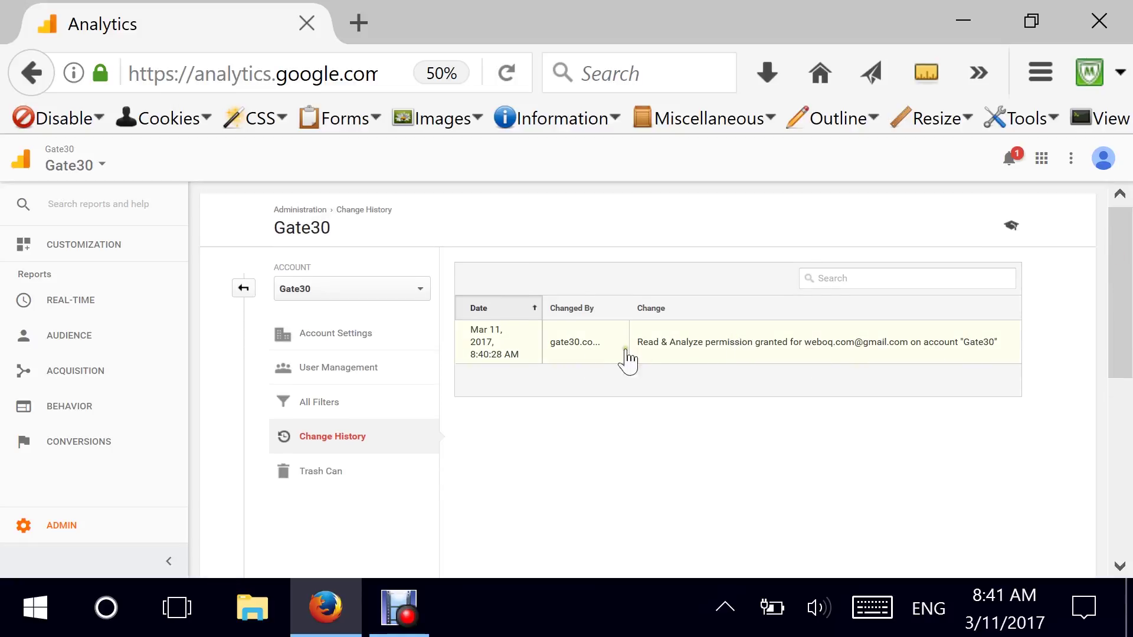
pyautogui.click(310, 489)
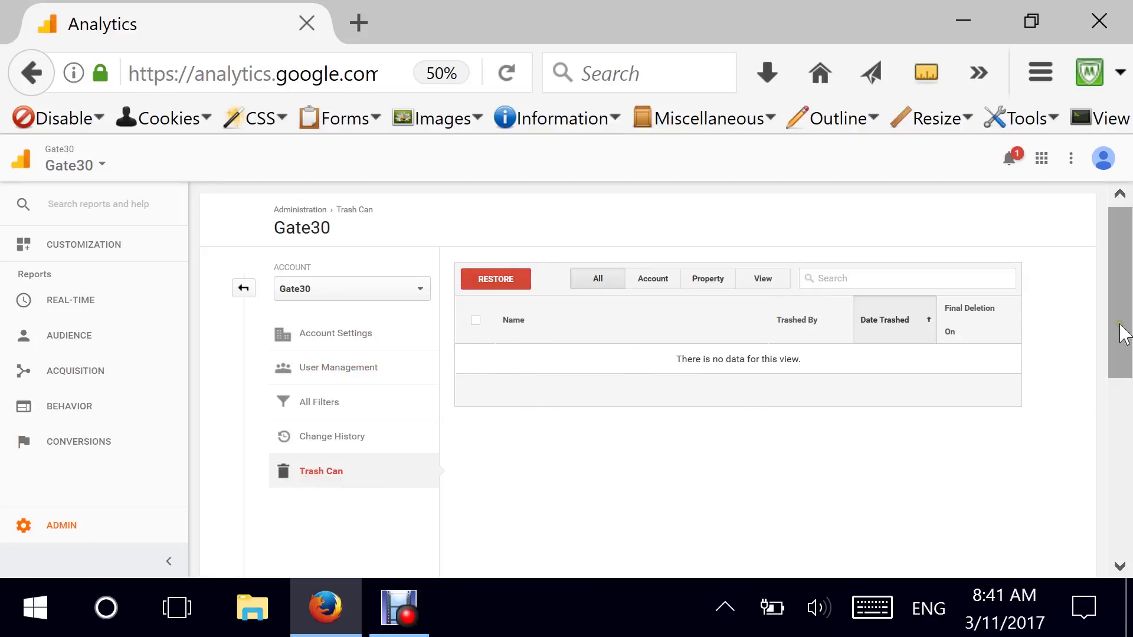
pyautogui.moveTo(1121, 333); pyautogui.dragTo(1121, 311)
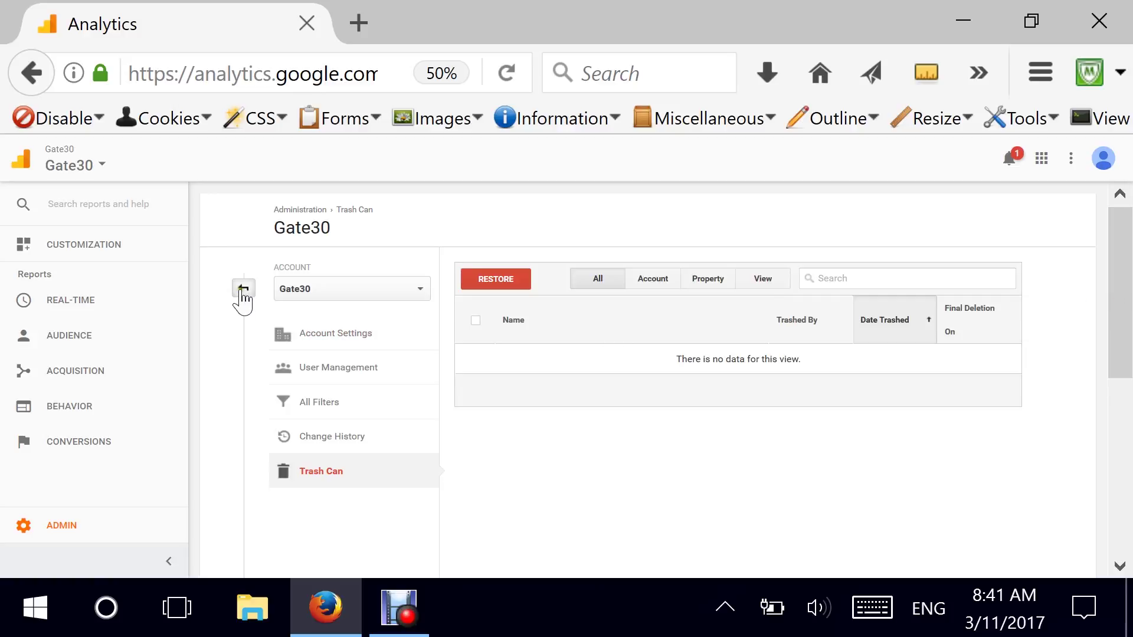
pyautogui.click(243, 288)
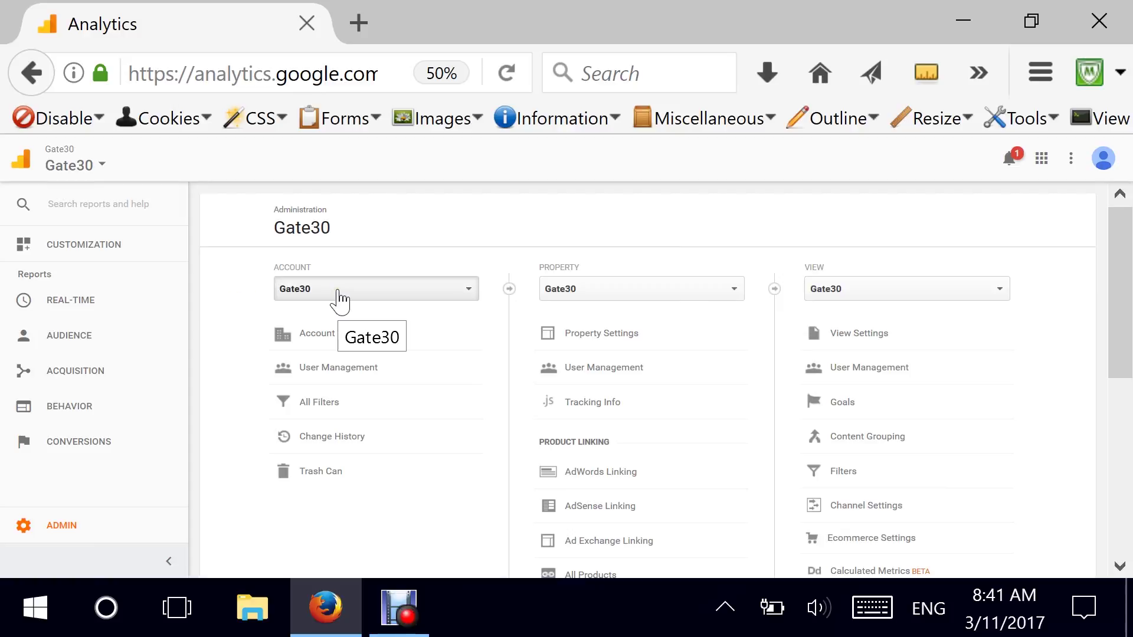
# List Gate30's four properties, pick Gate30, and start a new property.
pyautogui.click(710, 299)
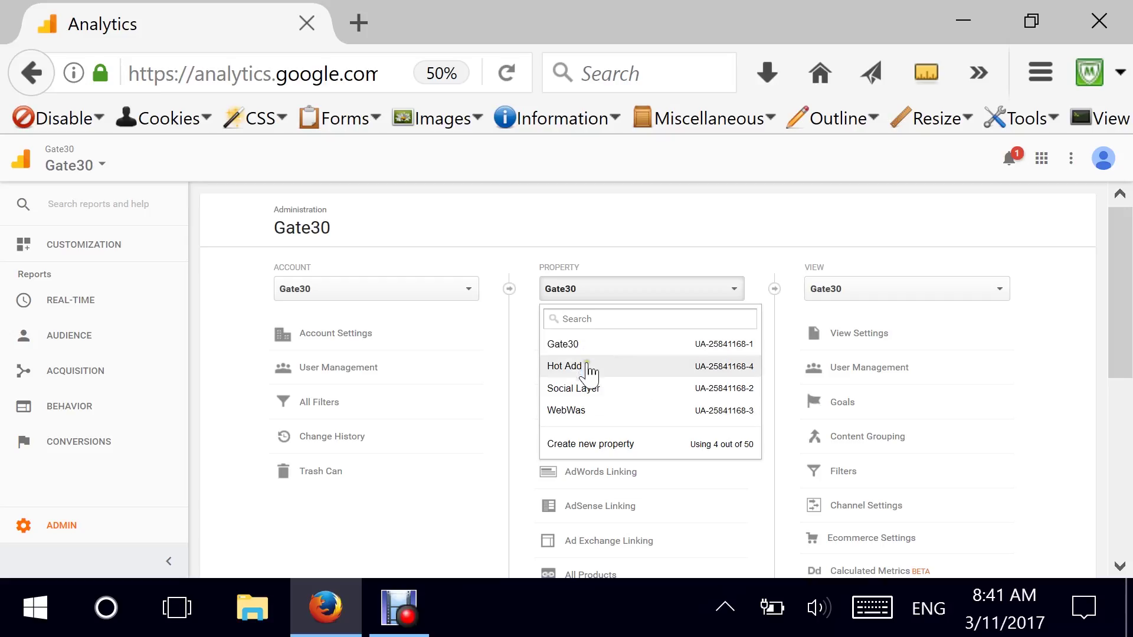
pyautogui.click(593, 347)
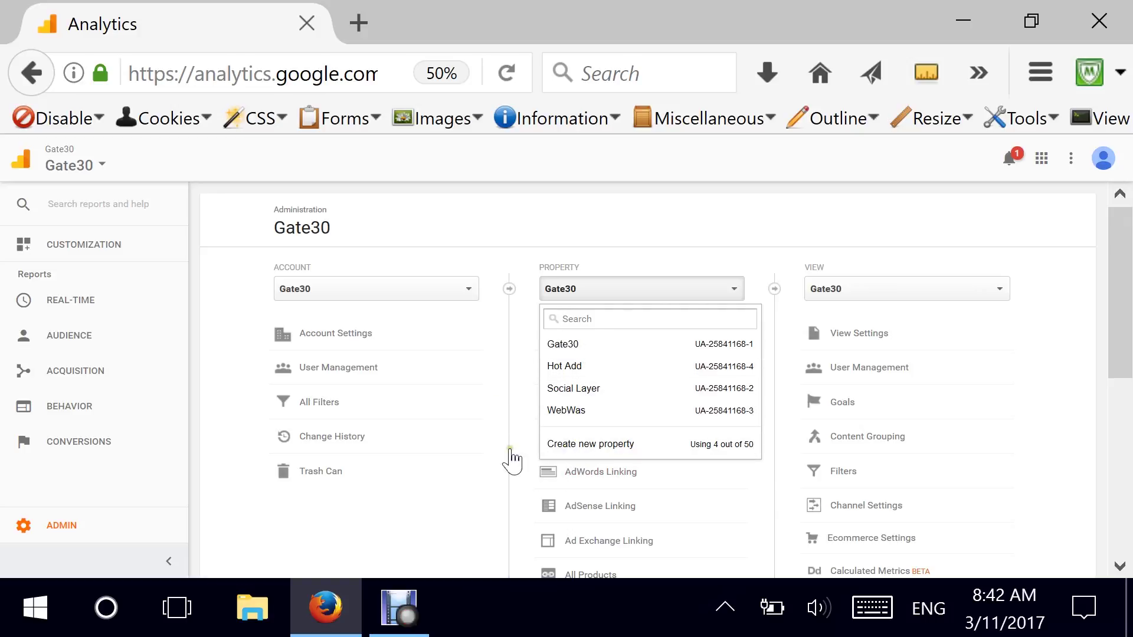
pyautogui.click(608, 446)
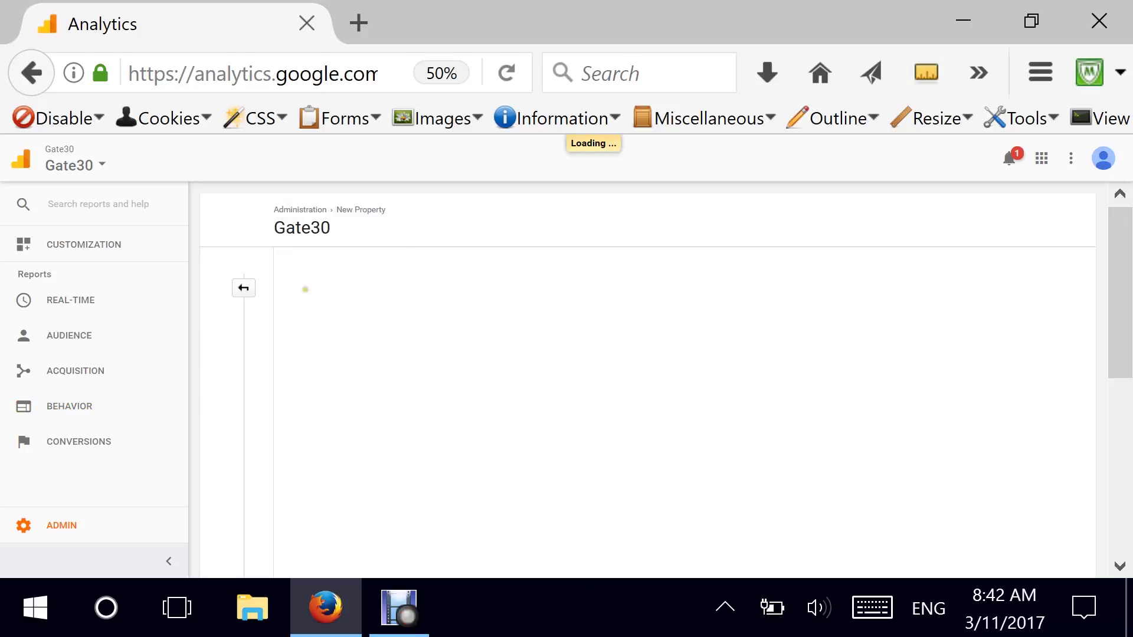
# Enter website name Weboq and URL weboq.com without the www prefix.
pyautogui.scroll(-2, 602, 397)
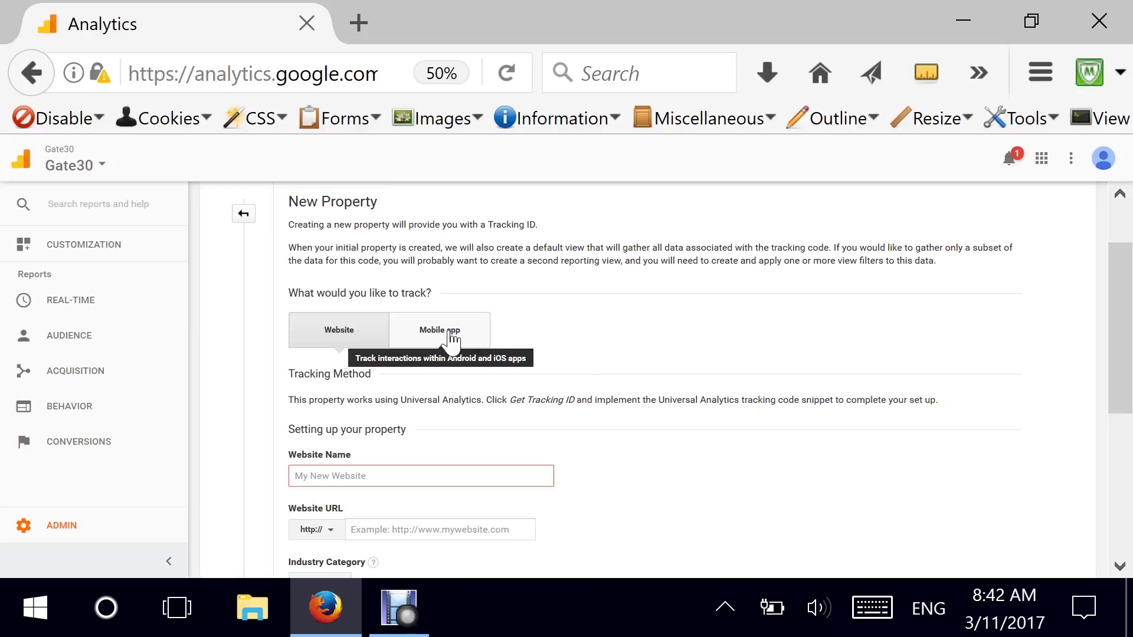
pyautogui.scroll(-2, 570, 339)
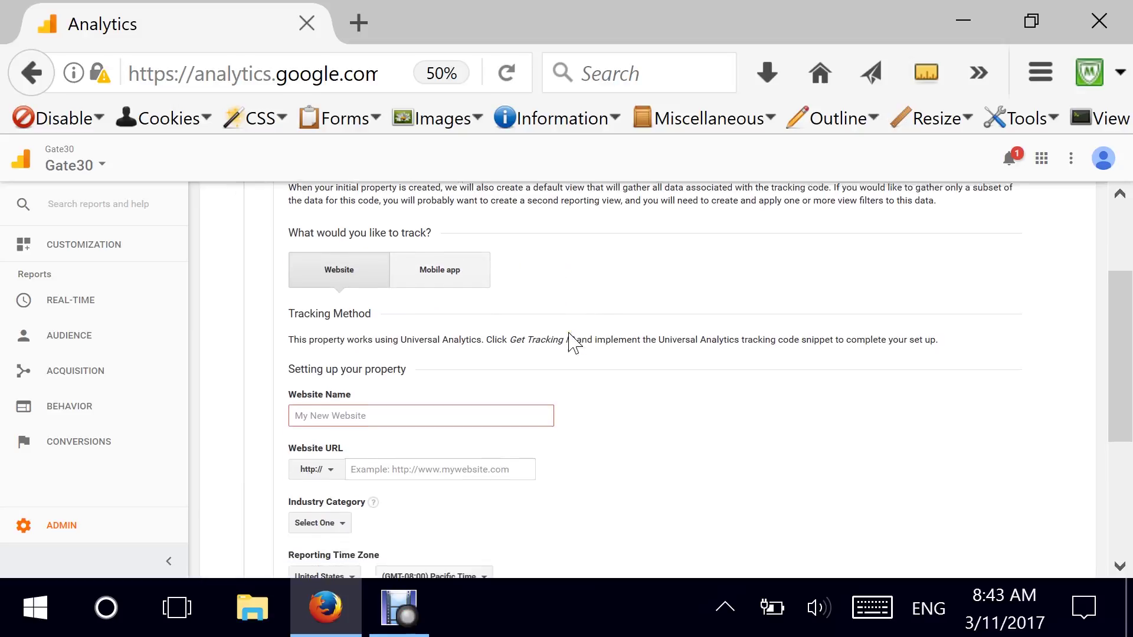
pyautogui.scroll(-2, 592, 428)
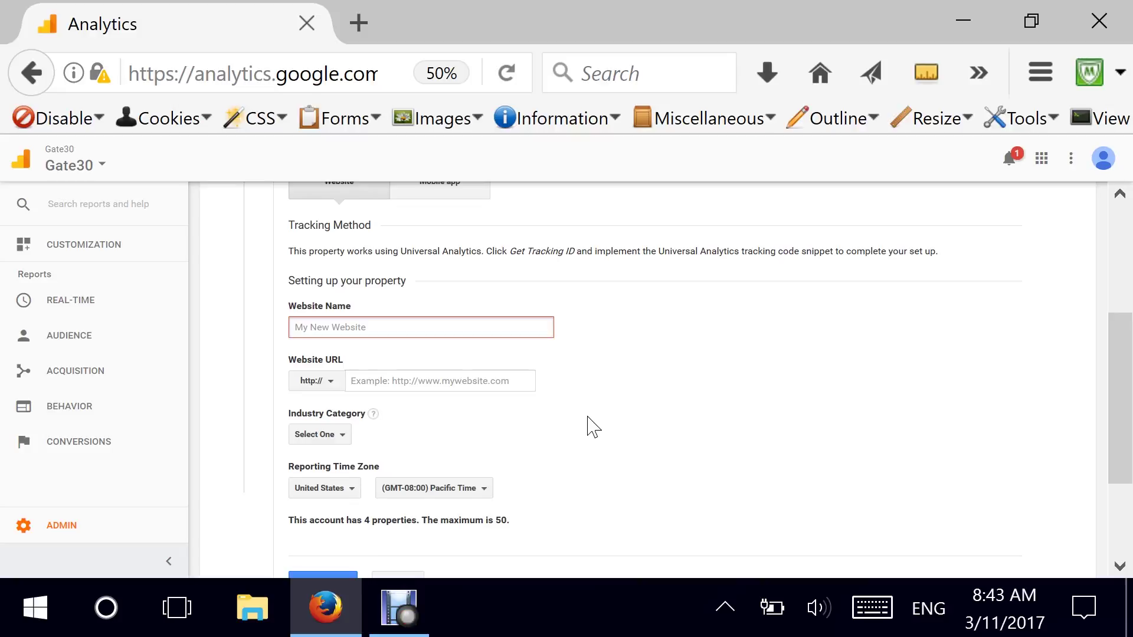
pyautogui.write('Webq')
pyautogui.write('w')
pyautogui.press('BackSpace')
pyautogui.write('q')
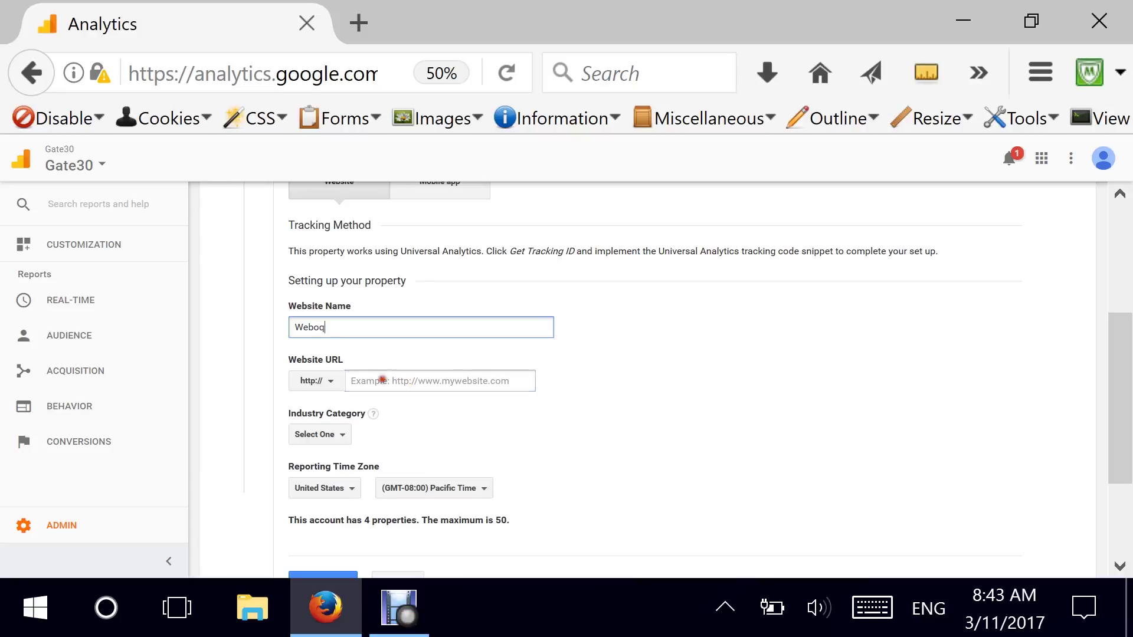
pyautogui.click(380, 381)
pyautogui.write('www')
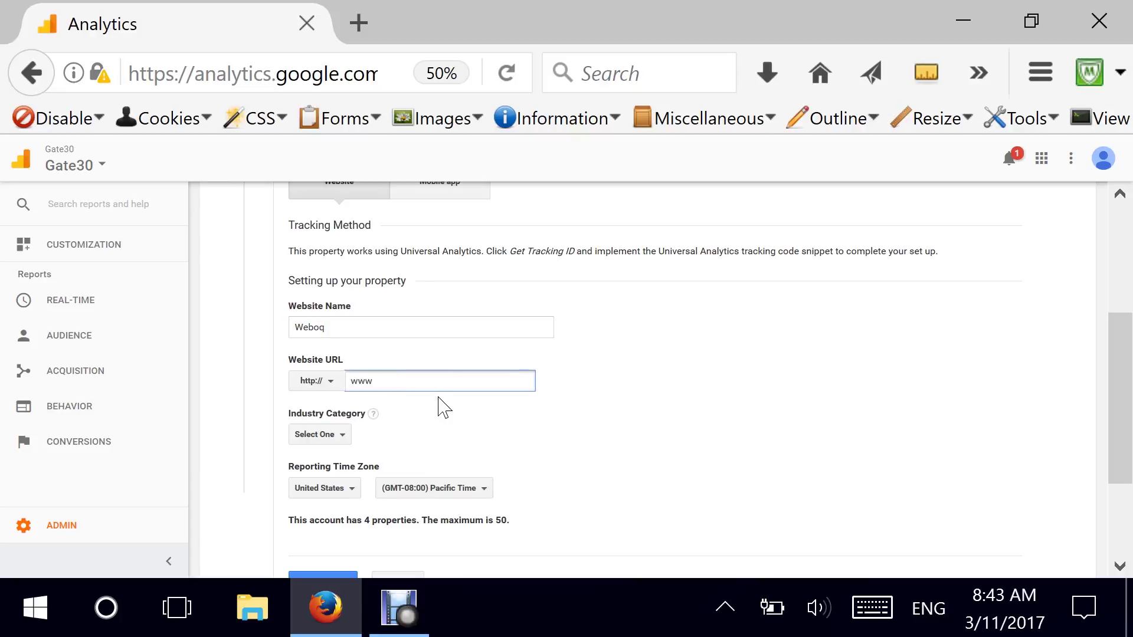
pyautogui.write('.weboq.com')
pyautogui.moveTo(376, 384); pyautogui.dragTo(344, 386)
pyautogui.press('BackSpace')
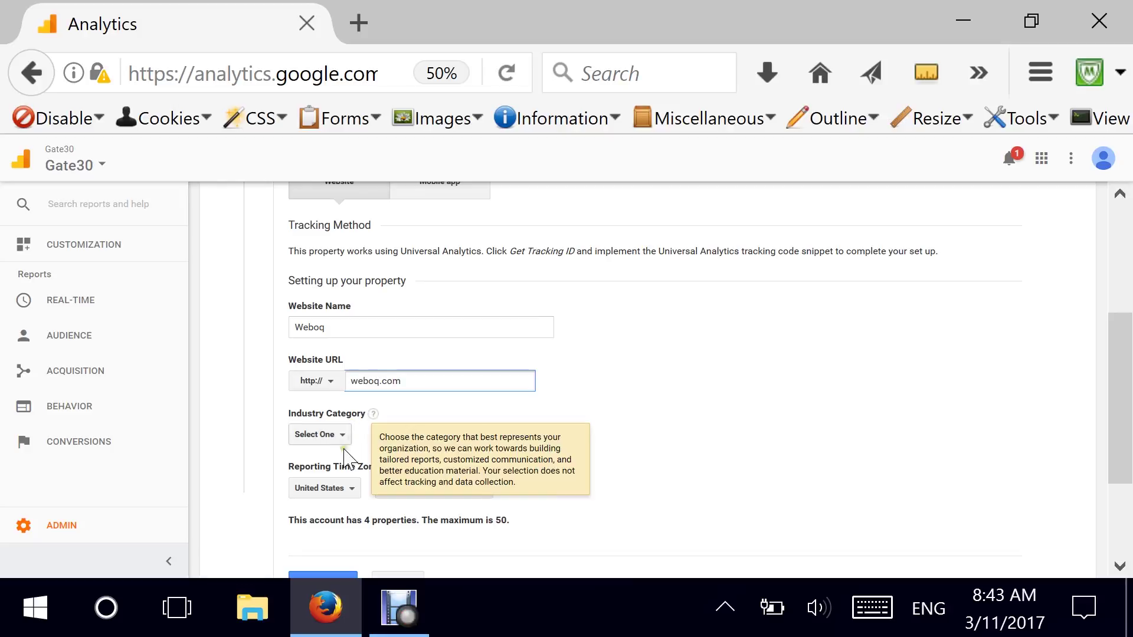
# Set the industry category to Internet and Telecom and note the 50-property limit.
pyautogui.click(334, 437)
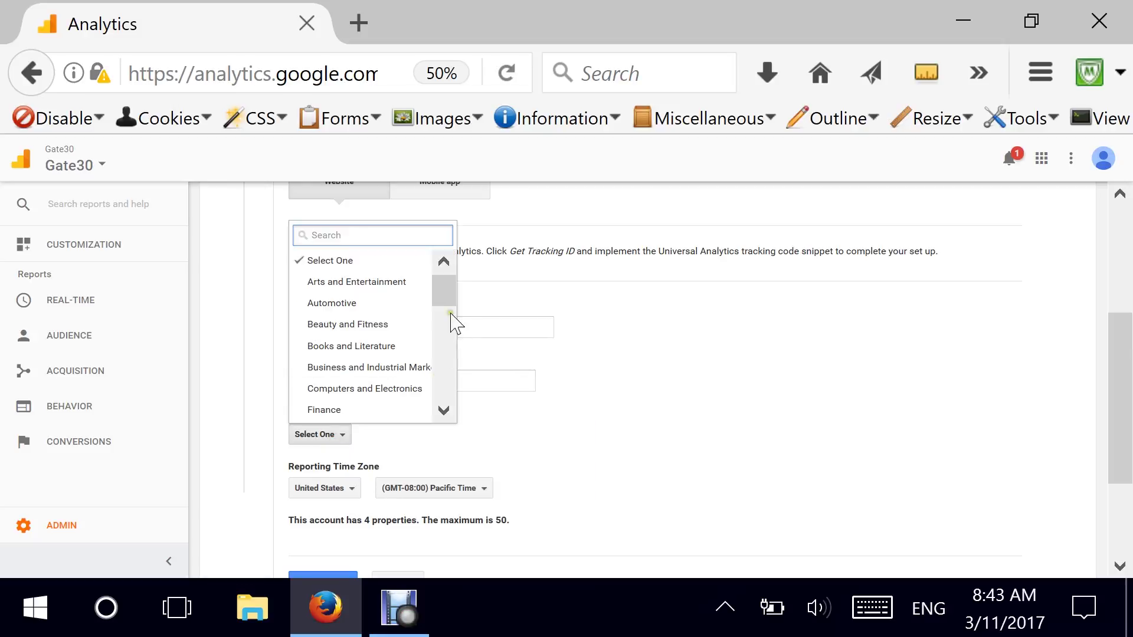
pyautogui.moveTo(445, 291)
pyautogui.mouseDown()
pyautogui.moveTo(447, 372)
pyautogui.moveTo(448, 349)
pyautogui.mouseUp()
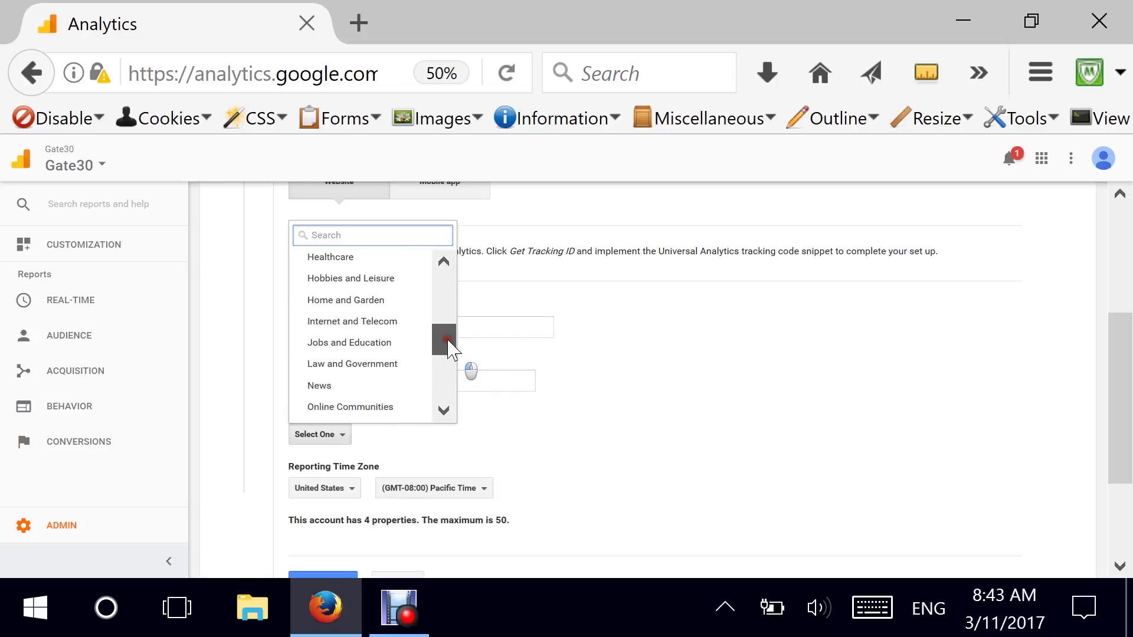
pyautogui.click(334, 323)
pyautogui.scroll(-2, 640, 435)
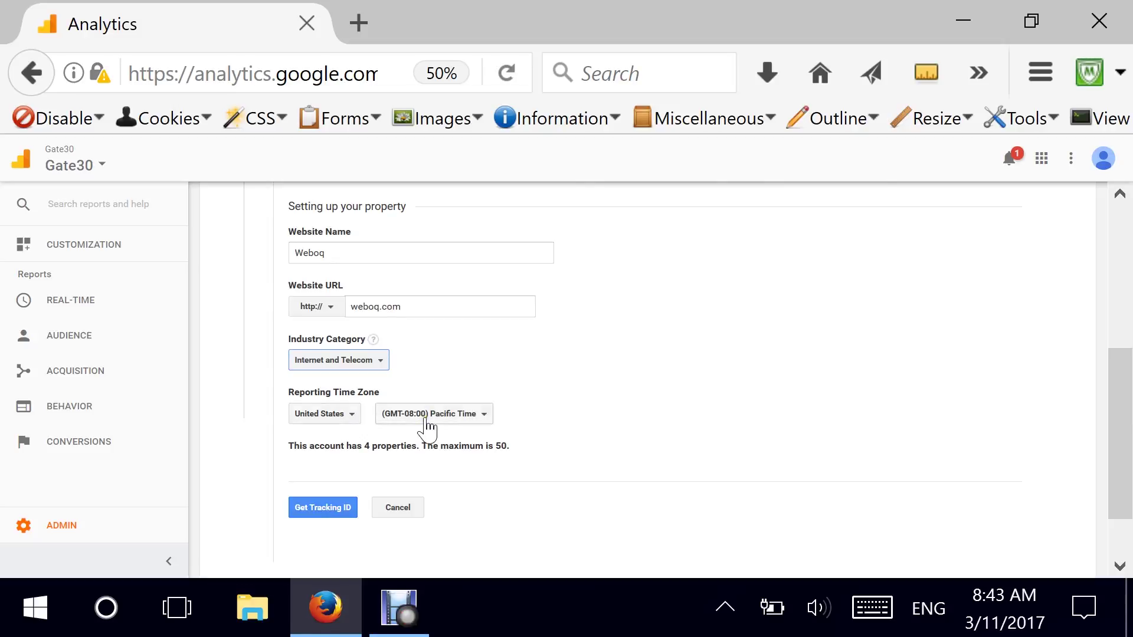
pyautogui.scroll(-2, 565, 419)
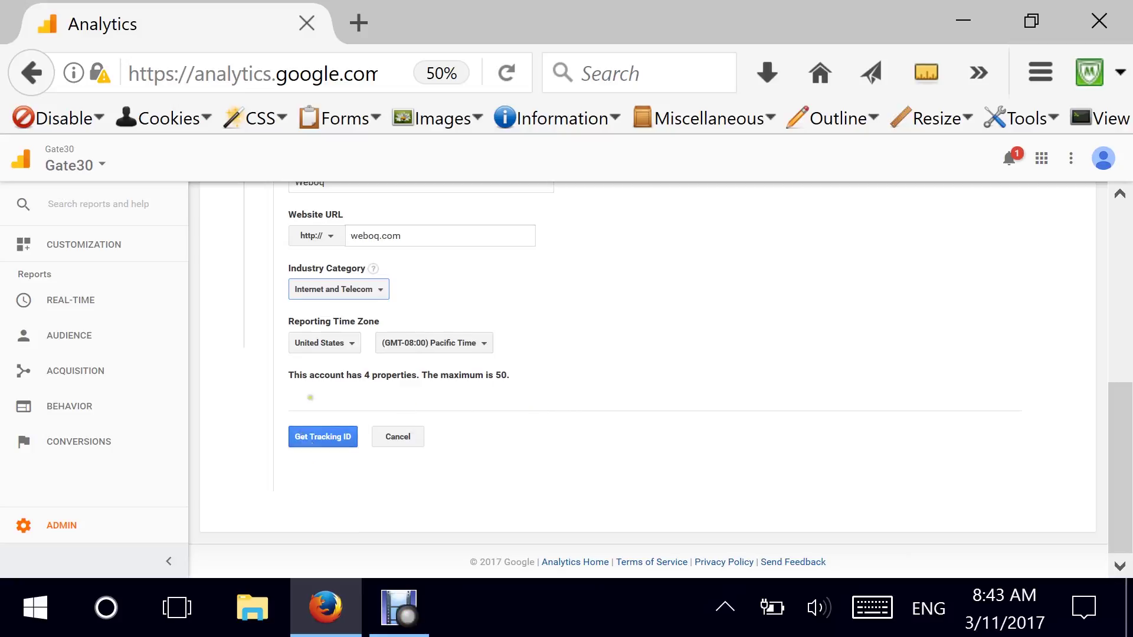
pyautogui.moveTo(301, 375); pyautogui.dragTo(526, 378)
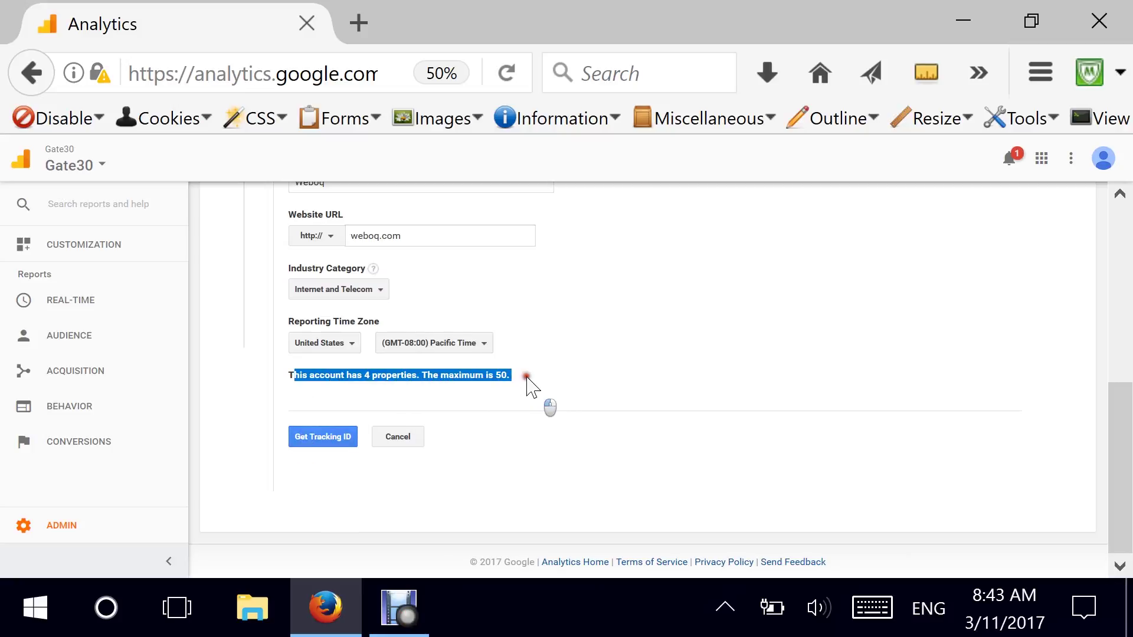
pyautogui.click(425, 383)
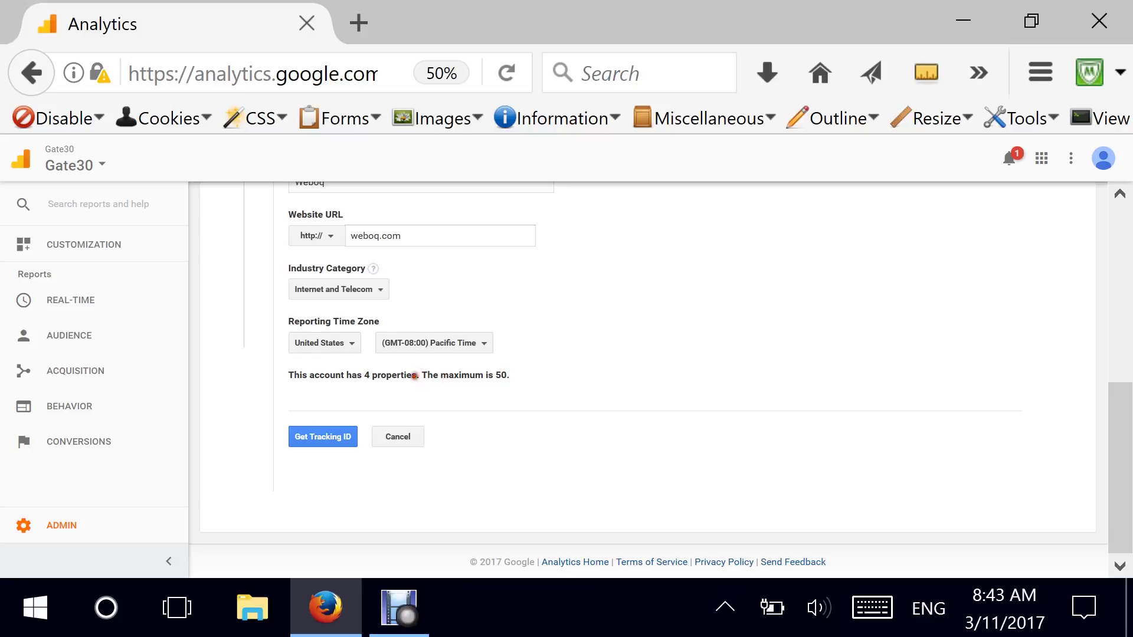
pyautogui.moveTo(417, 376); pyautogui.dragTo(538, 378)
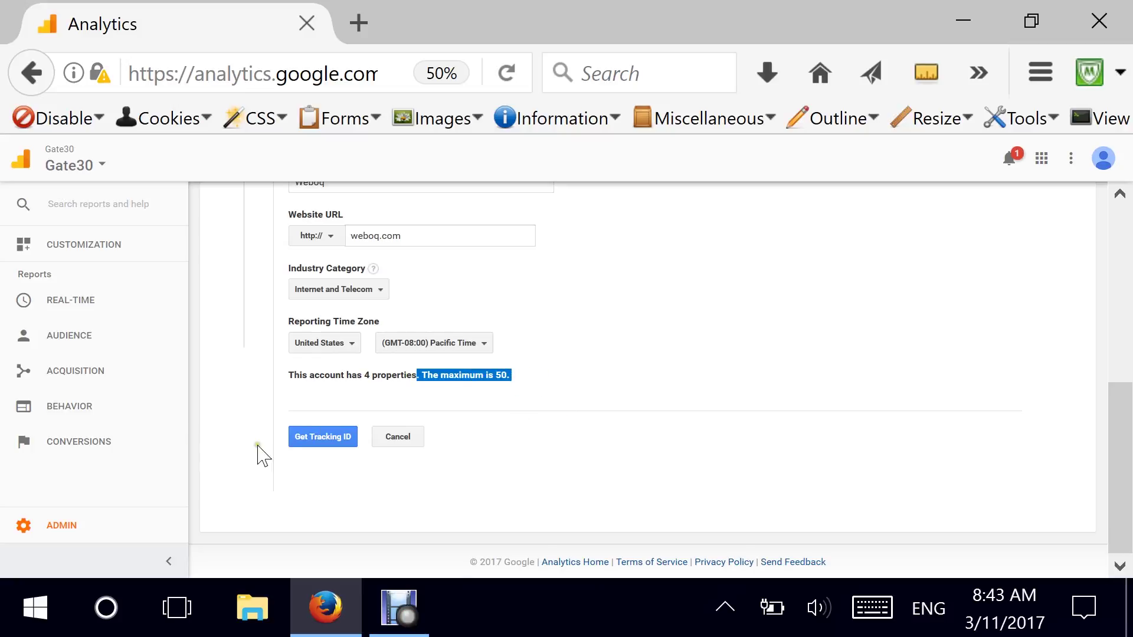
pyautogui.click(312, 444)
# Correct the URL to weboq.net and create the property to get its tracking ID.
pyautogui.scroll(2, 312, 443)
pyautogui.doubleClick(421, 313)
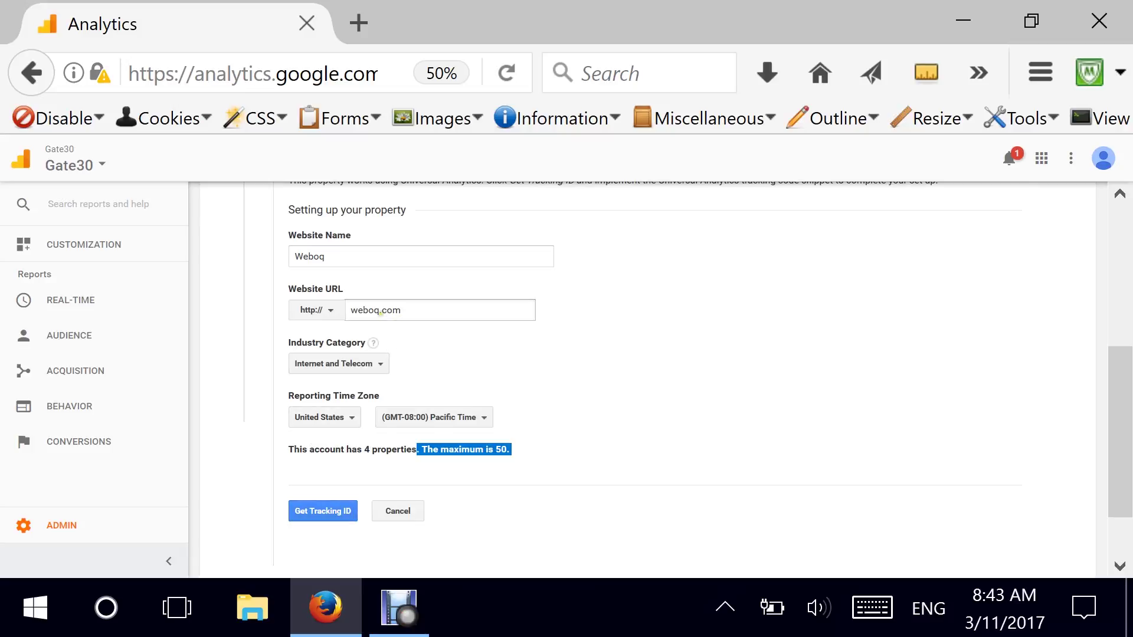
pyautogui.write('net')
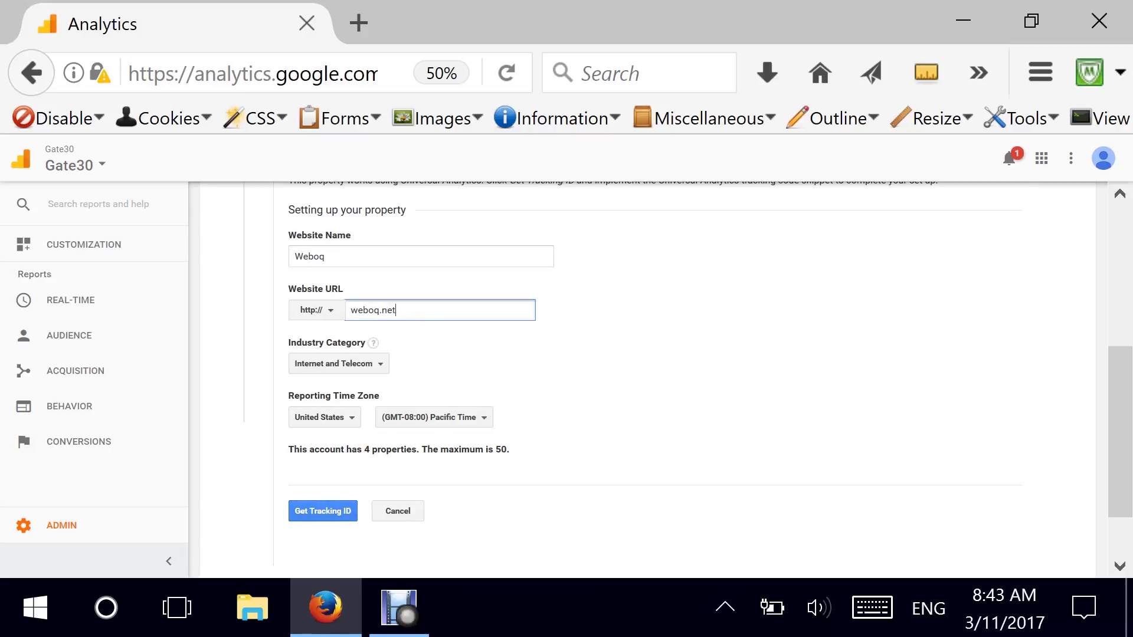
pyautogui.scroll(-2, 488, 363)
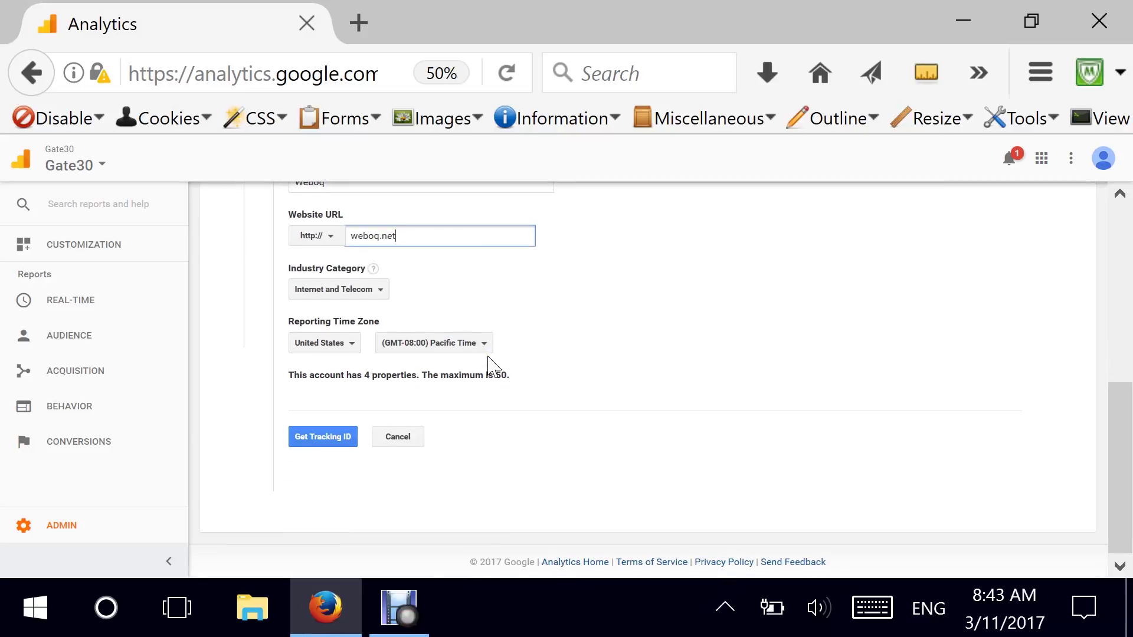
pyautogui.click(298, 439)
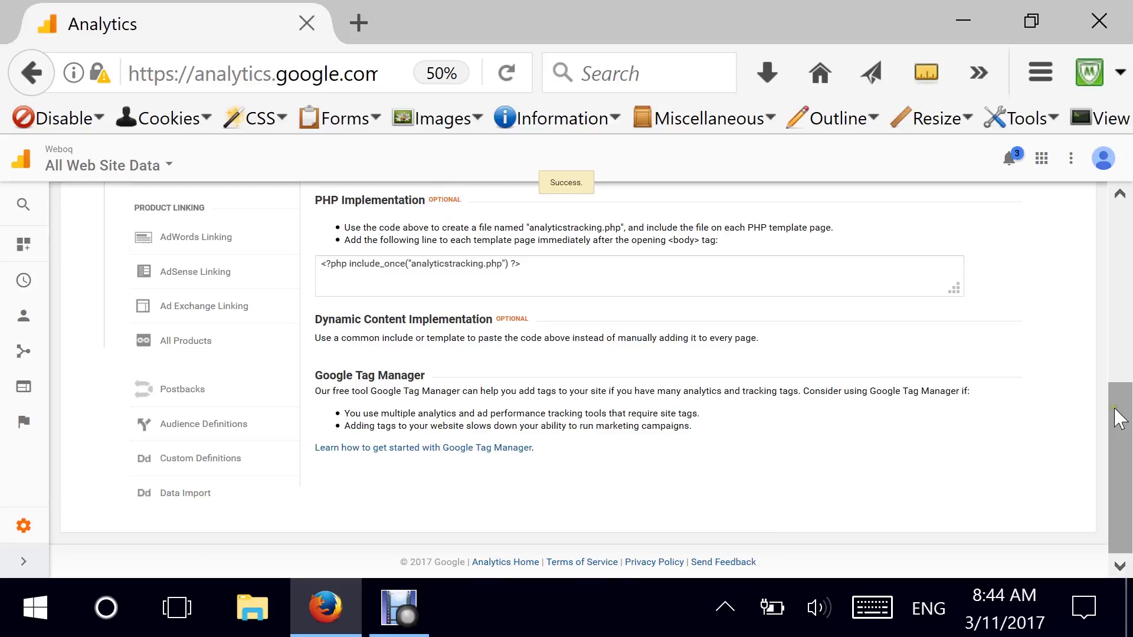
# Copy the Weboq property's Universal Analytics tracking code script.
pyautogui.moveTo(1119, 419); pyautogui.dragTo(1105, 281)
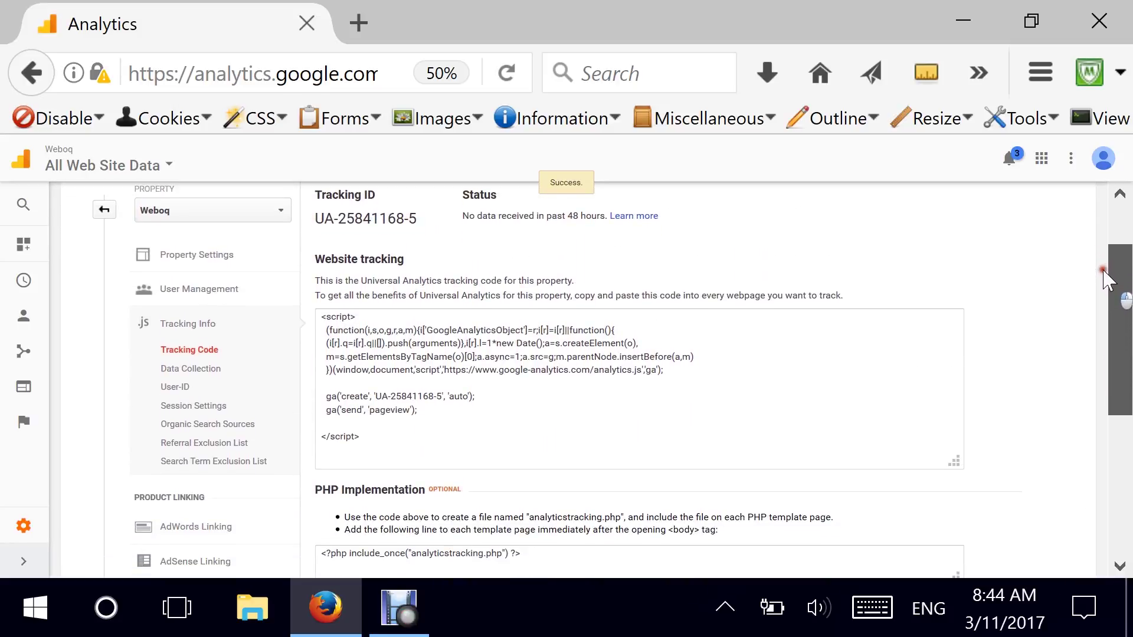
pyautogui.moveTo(322, 317); pyautogui.dragTo(407, 441)
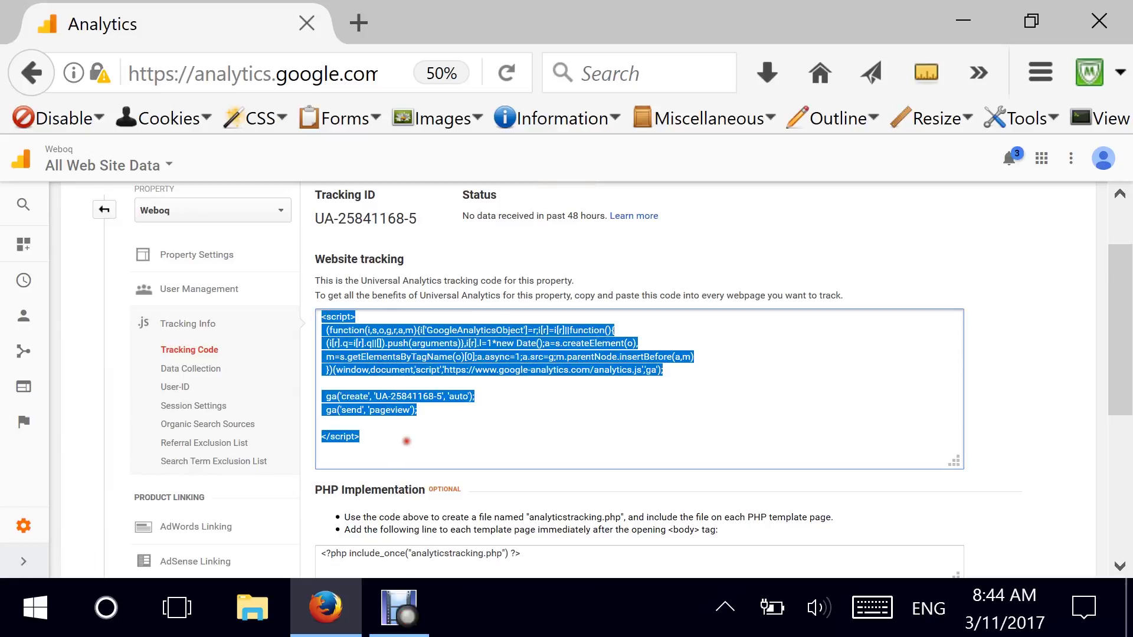
pyautogui.rightClick(370, 361)
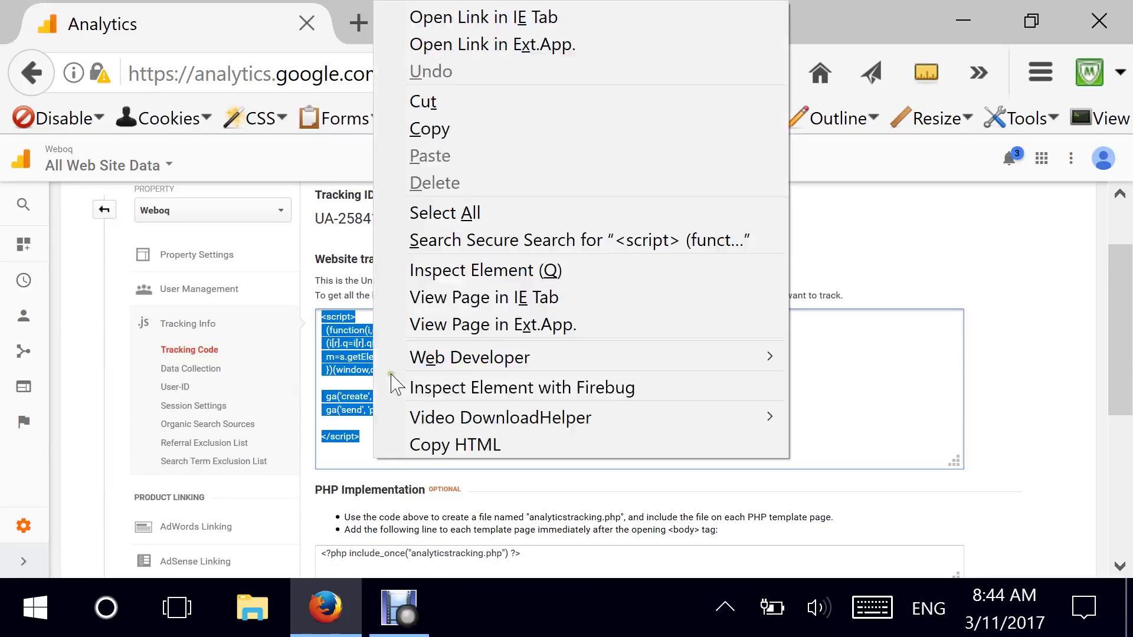
pyautogui.click(464, 131)
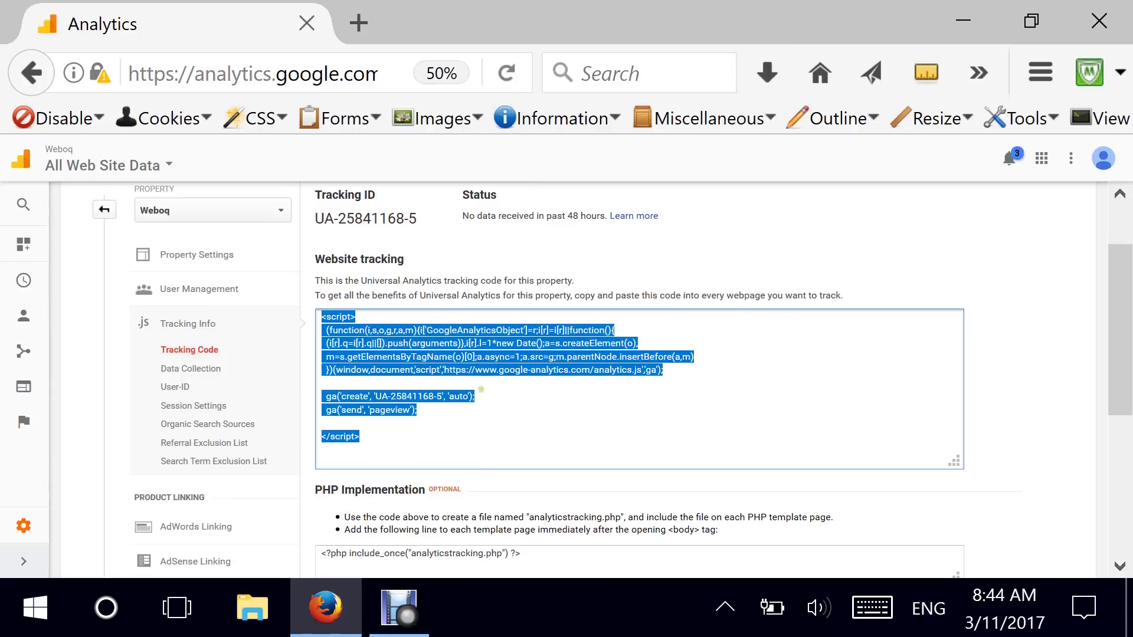
pyautogui.moveTo(1123, 326); pyautogui.dragTo(1124, 344)
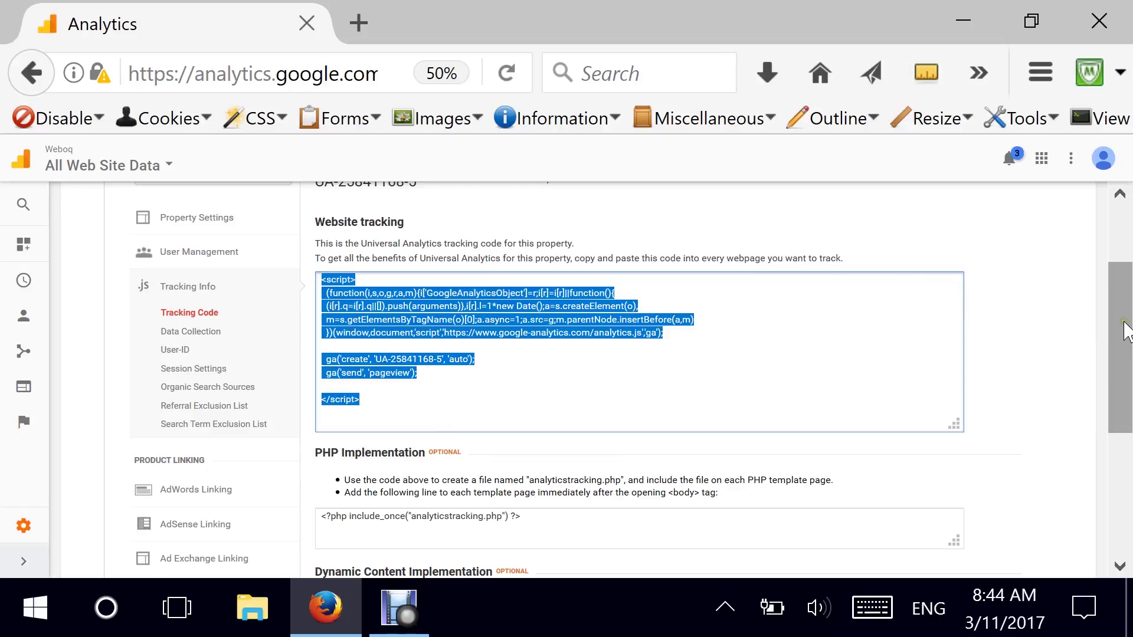
# Review the PHP include line, tracking script and no-data status, then return to Admin.
pyautogui.moveTo(1121, 321); pyautogui.dragTo(1121, 394)
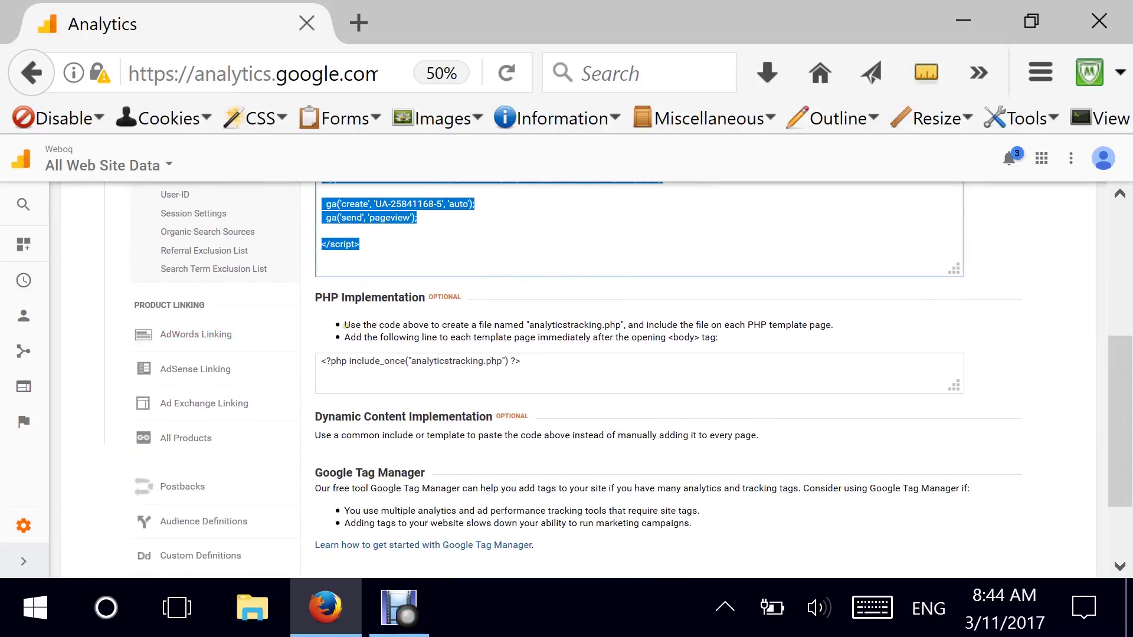
pyautogui.moveTo(520, 361); pyautogui.dragTo(310, 361)
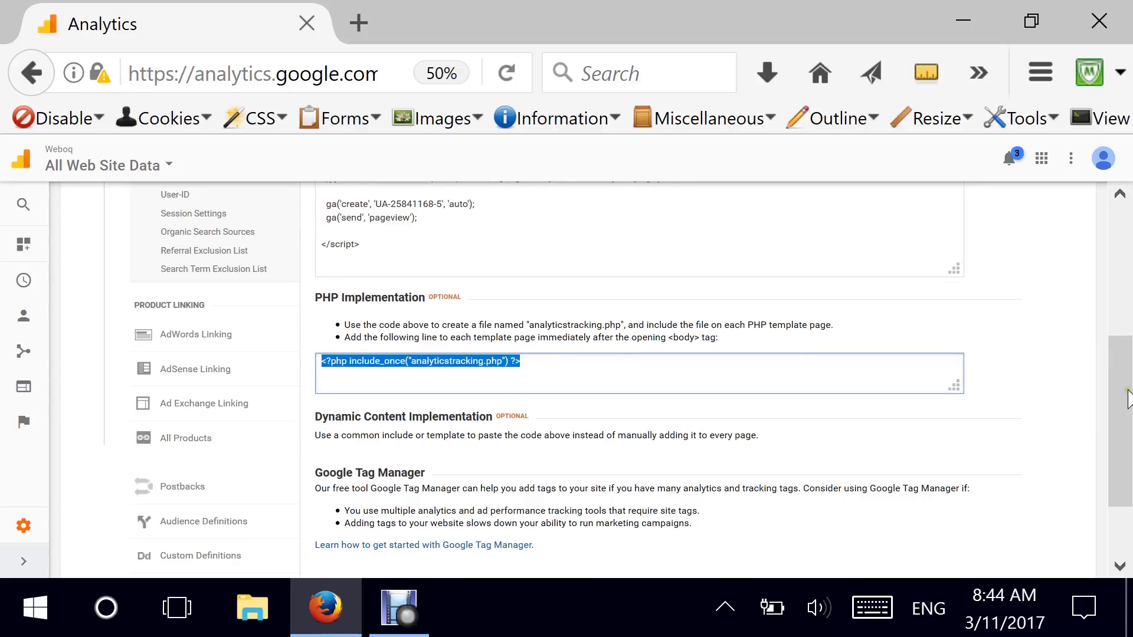
pyautogui.moveTo(1125, 380); pyautogui.dragTo(1097, 298)
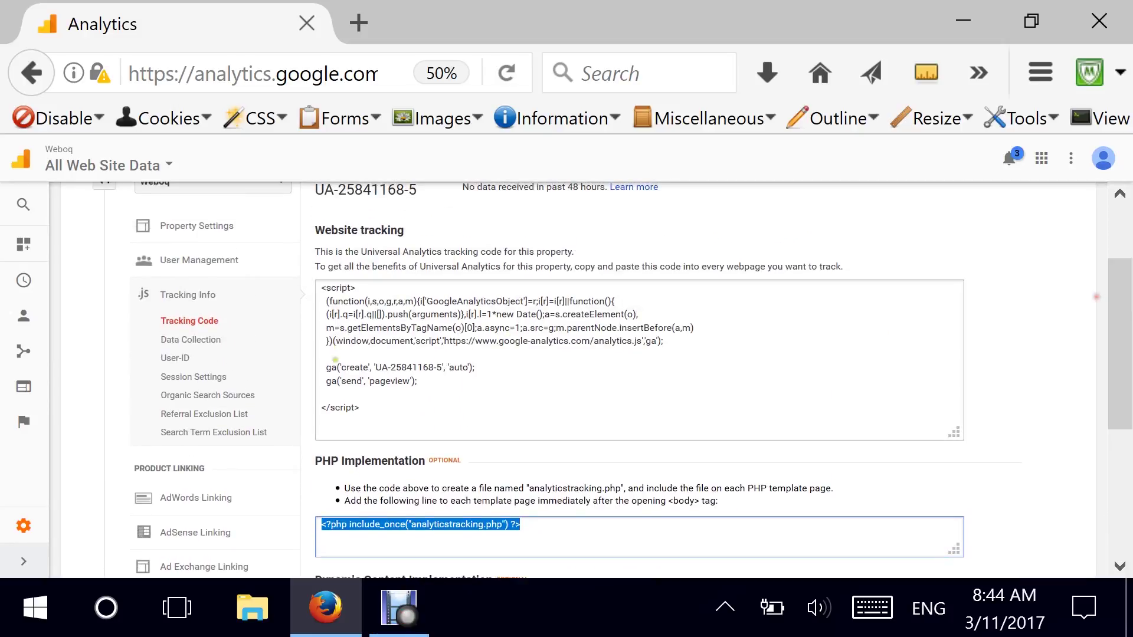
pyautogui.click(311, 293)
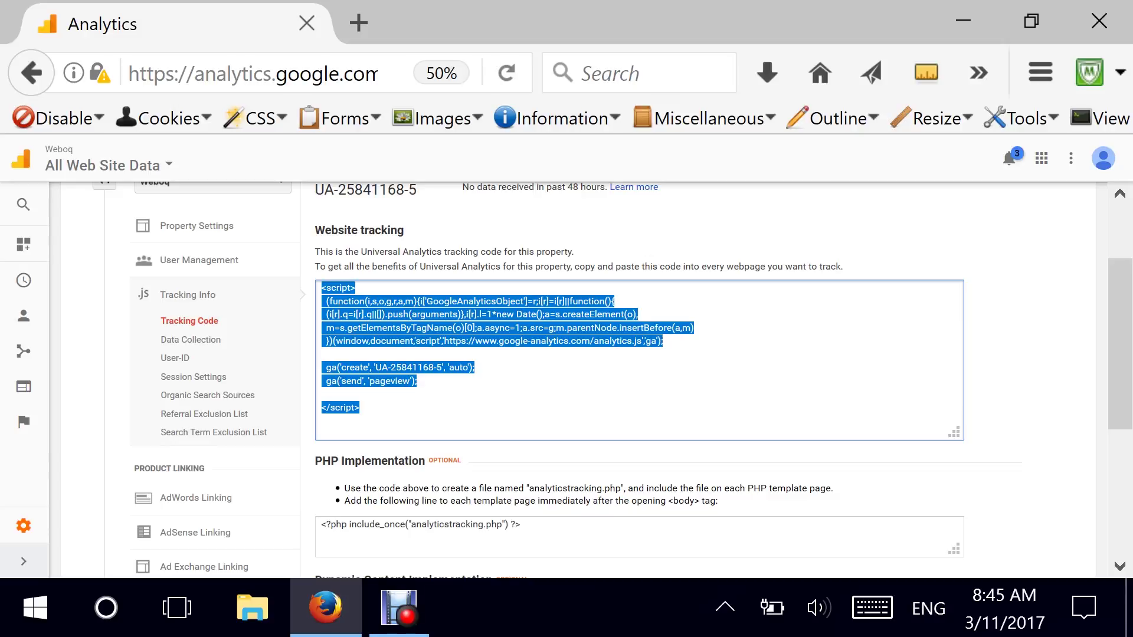
pyautogui.click(1122, 291)
pyautogui.moveTo(1123, 298); pyautogui.dragTo(1130, 425)
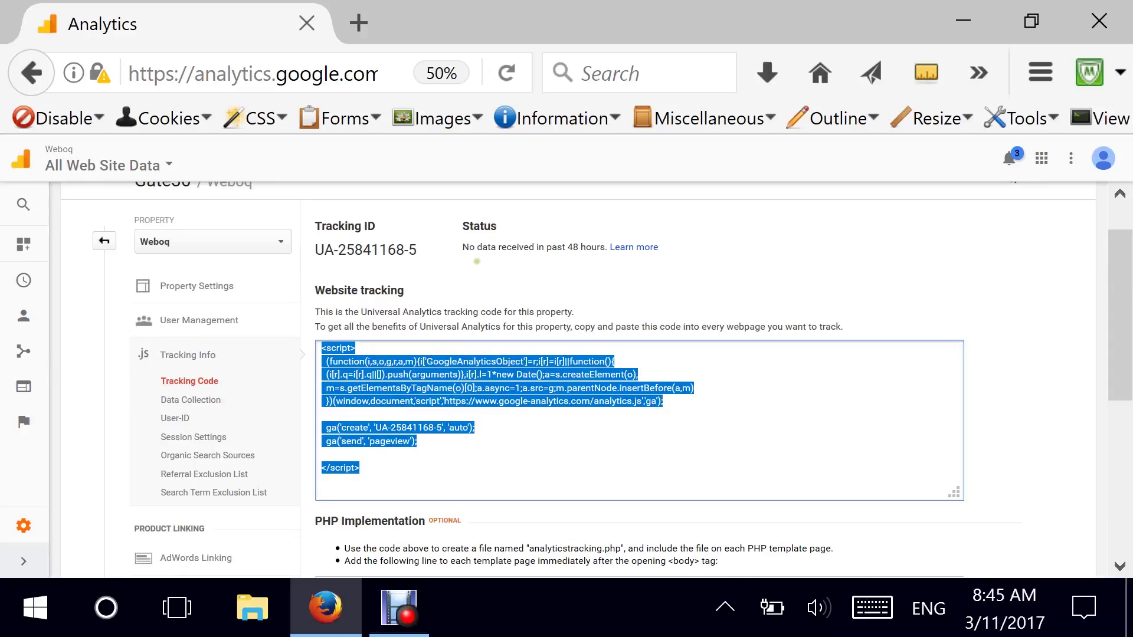
pyautogui.moveTo(464, 247); pyautogui.dragTo(609, 239)
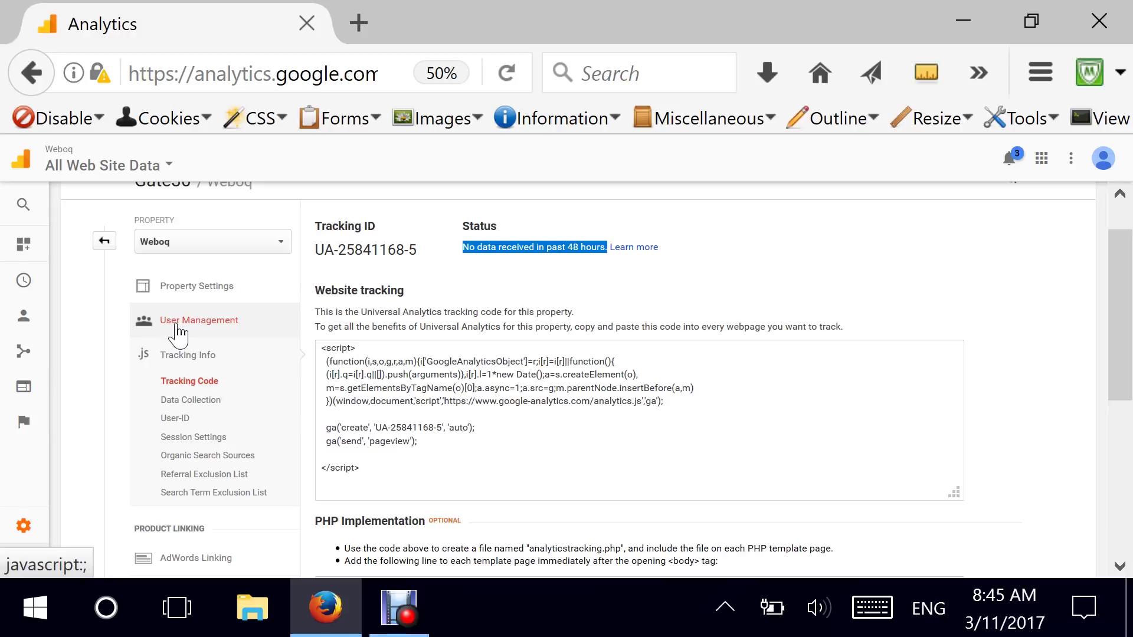
pyautogui.click(105, 241)
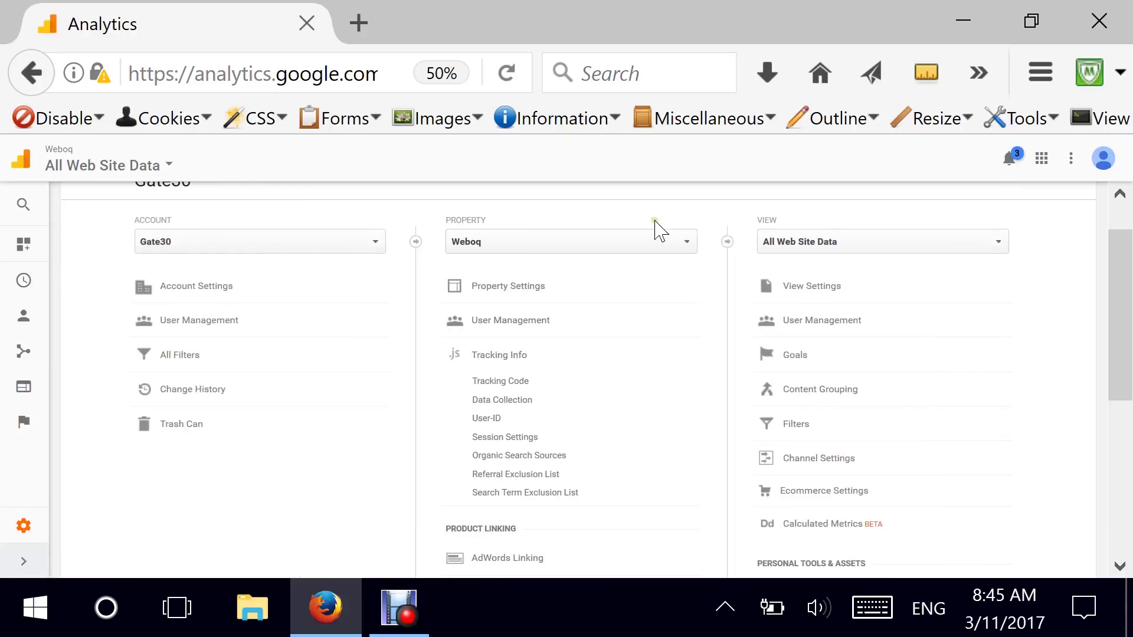
# Switch the Property to Gate30 and open its Property Settings.
pyautogui.click(631, 239)
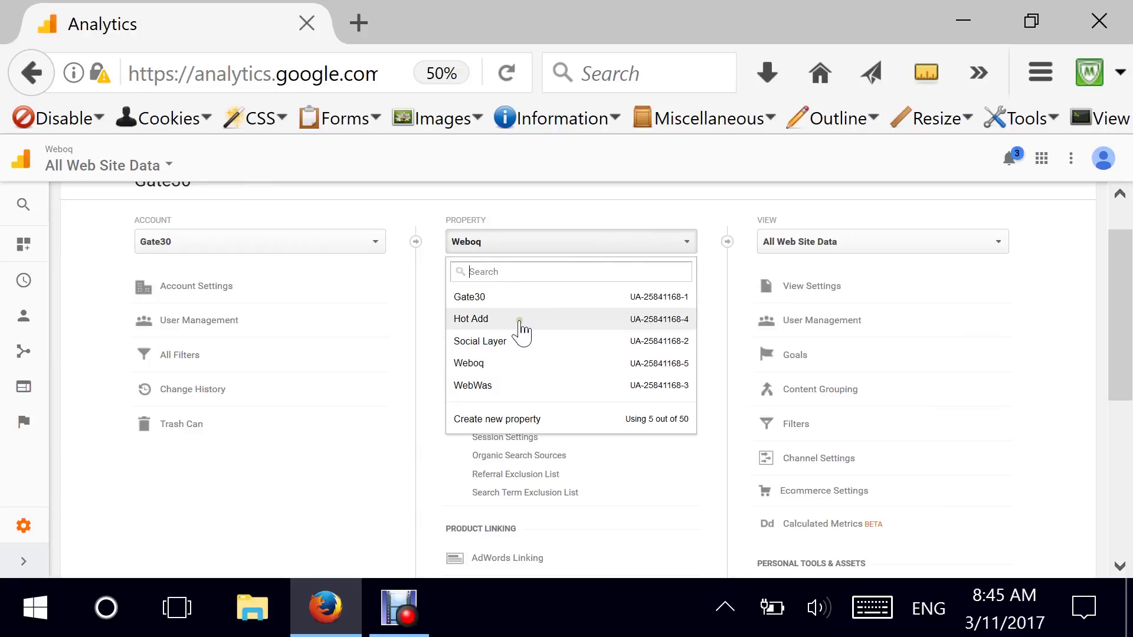
pyautogui.click(497, 298)
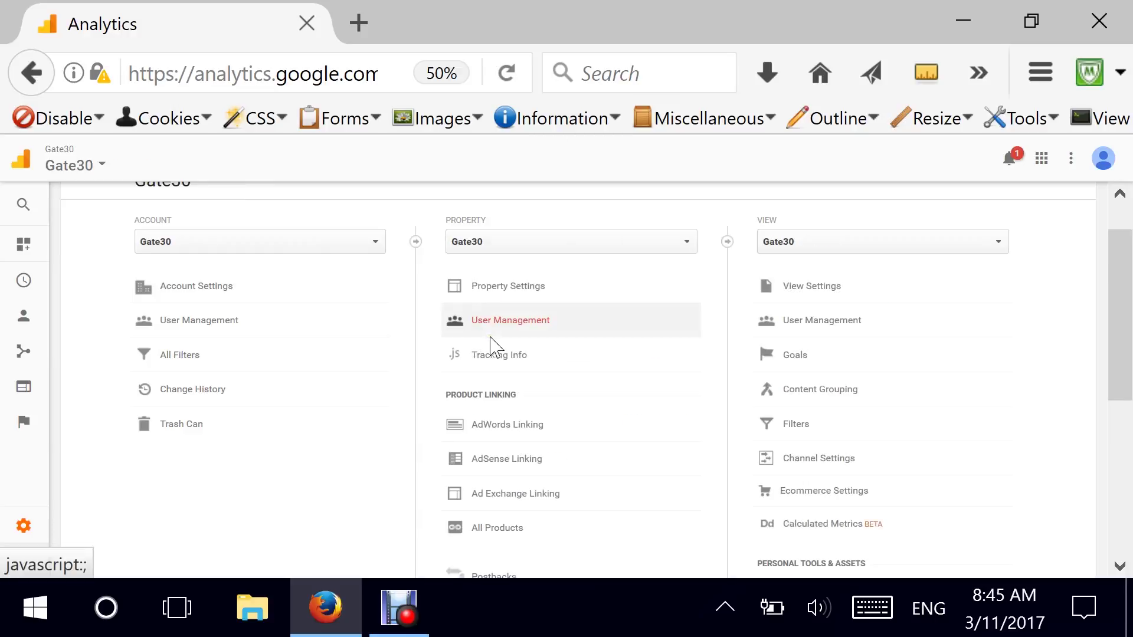
pyautogui.scroll(2, 1123, 255)
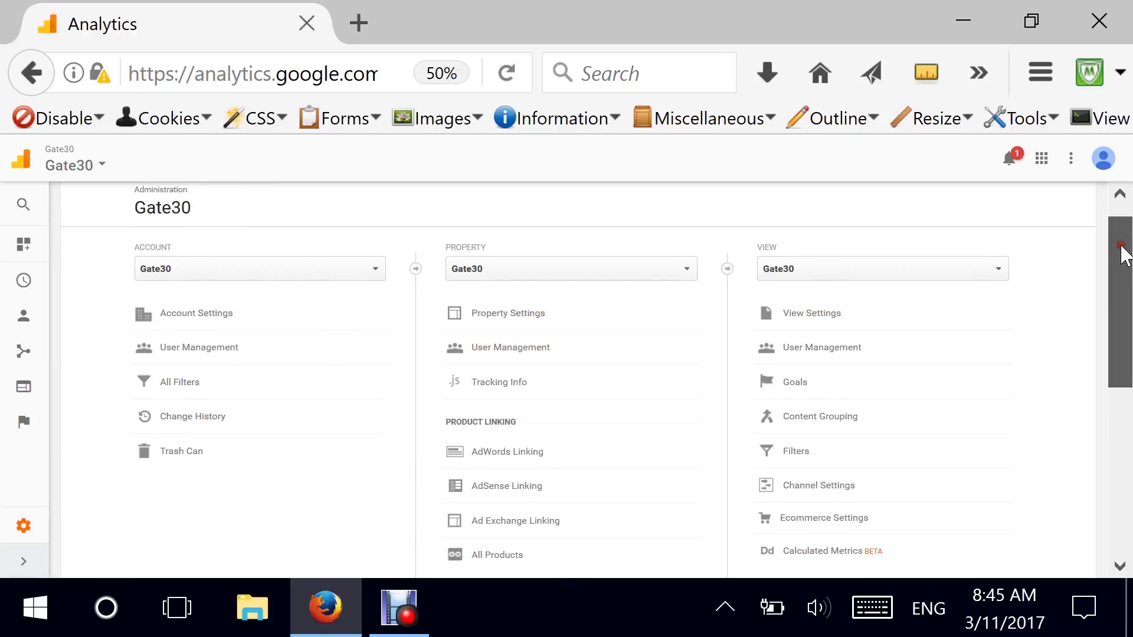
pyautogui.scroll(-2, 1123, 255)
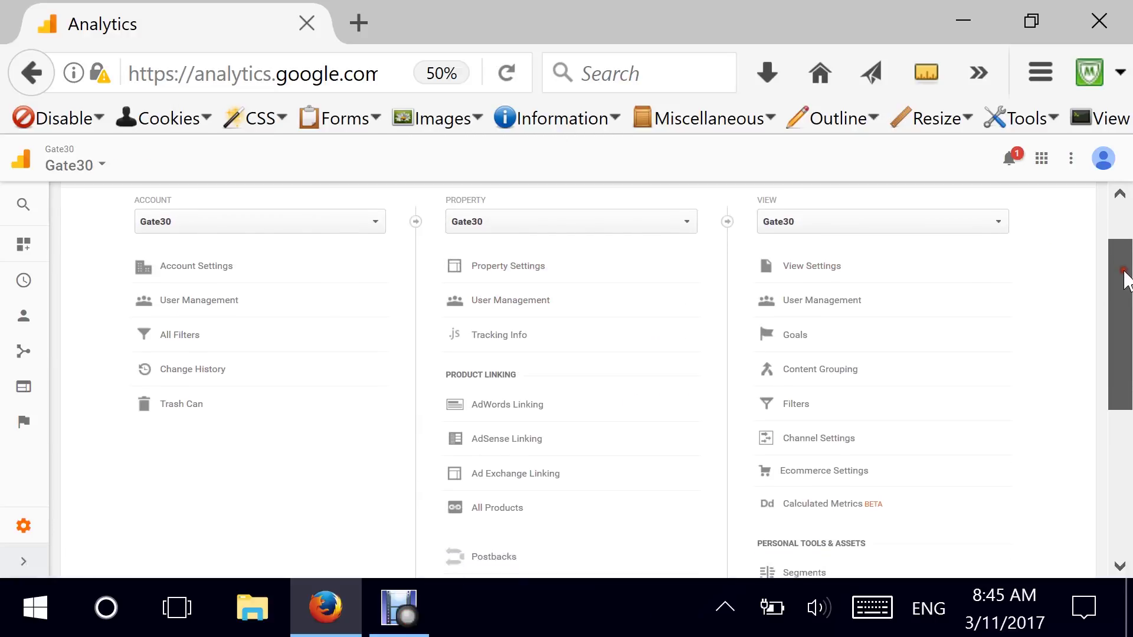
pyautogui.click(487, 275)
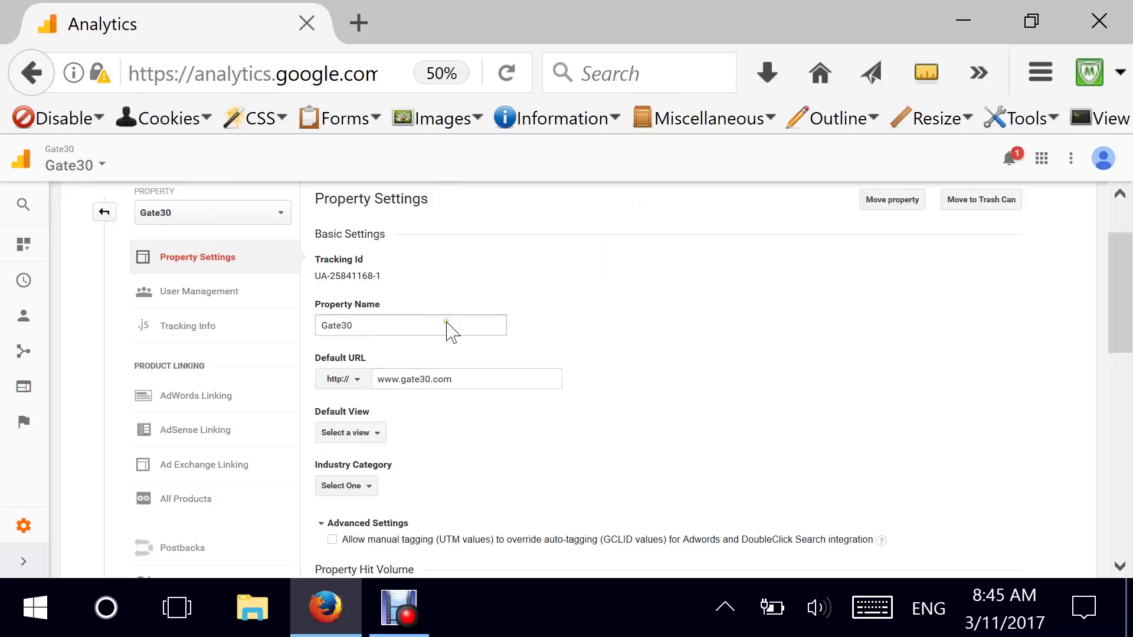
# In Gate30's Property Settings, set Industry Category to Internet and Telecom and Default View to Gate30.
pyautogui.scroll(-2, 649, 327)
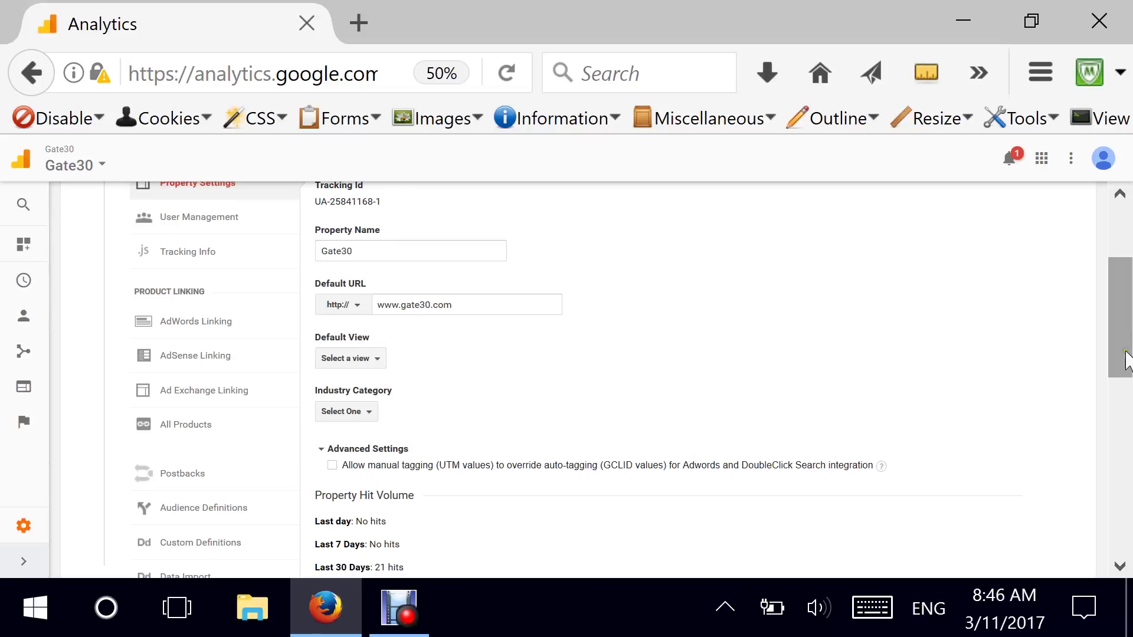
pyautogui.moveTo(1128, 360); pyautogui.dragTo(1121, 361)
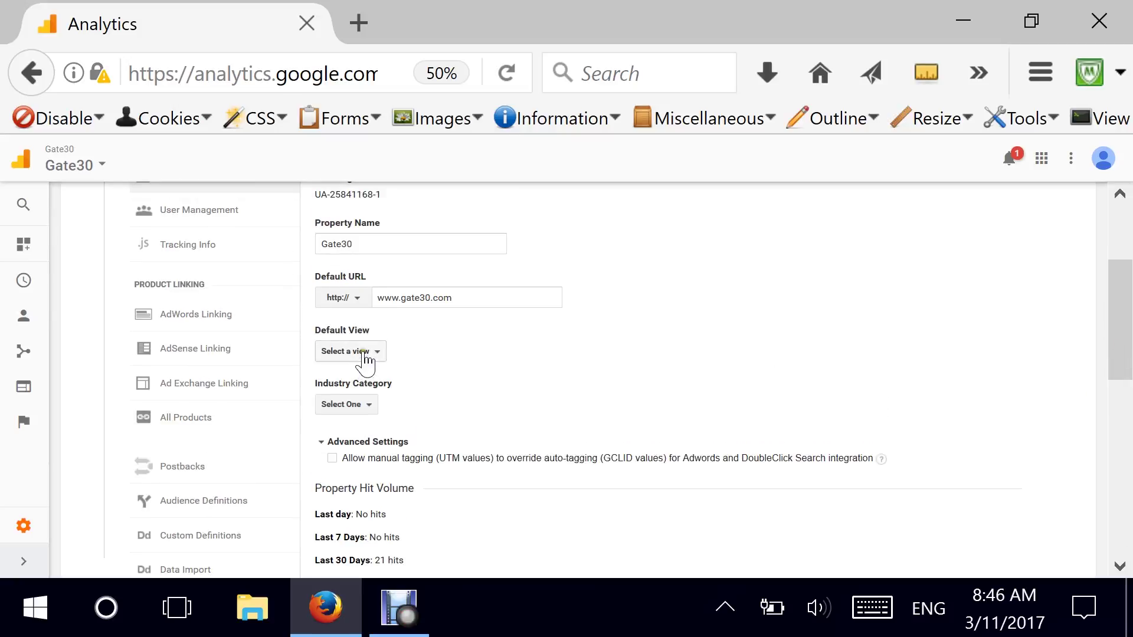
pyautogui.click(363, 407)
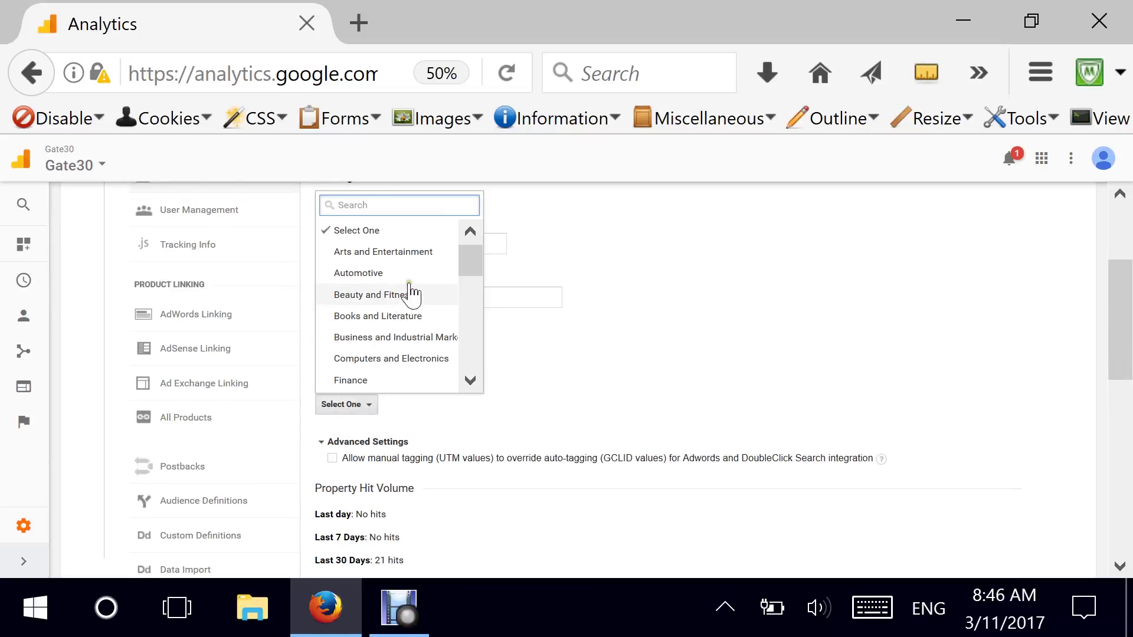
pyautogui.click(663, 349)
pyautogui.click(349, 406)
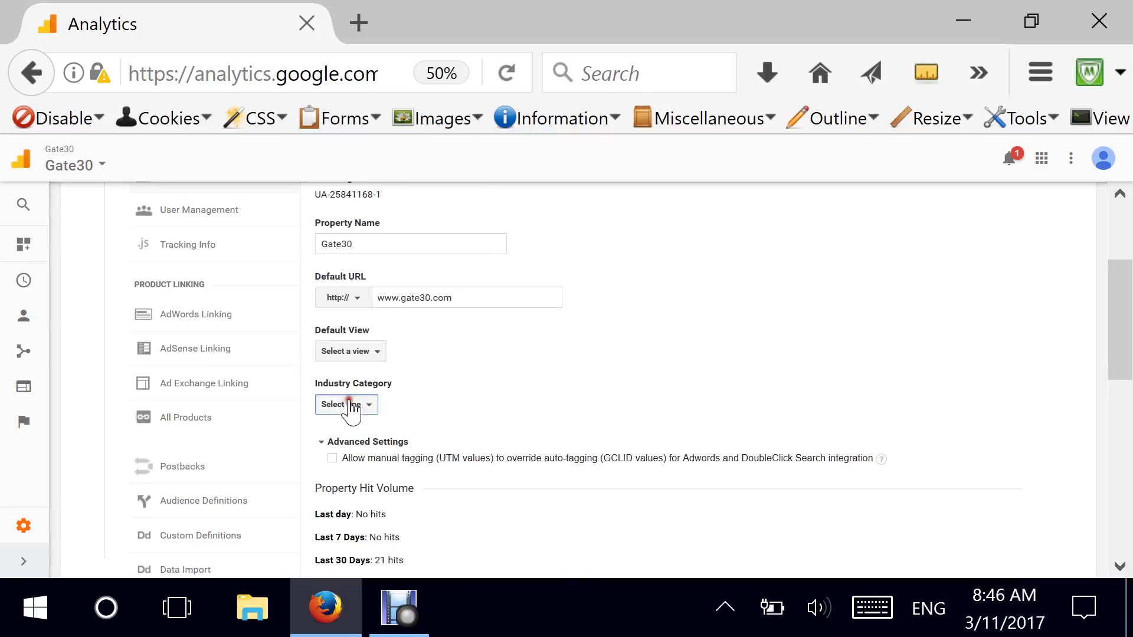
pyautogui.moveTo(470, 278); pyautogui.dragTo(470, 307)
pyautogui.click(379, 305)
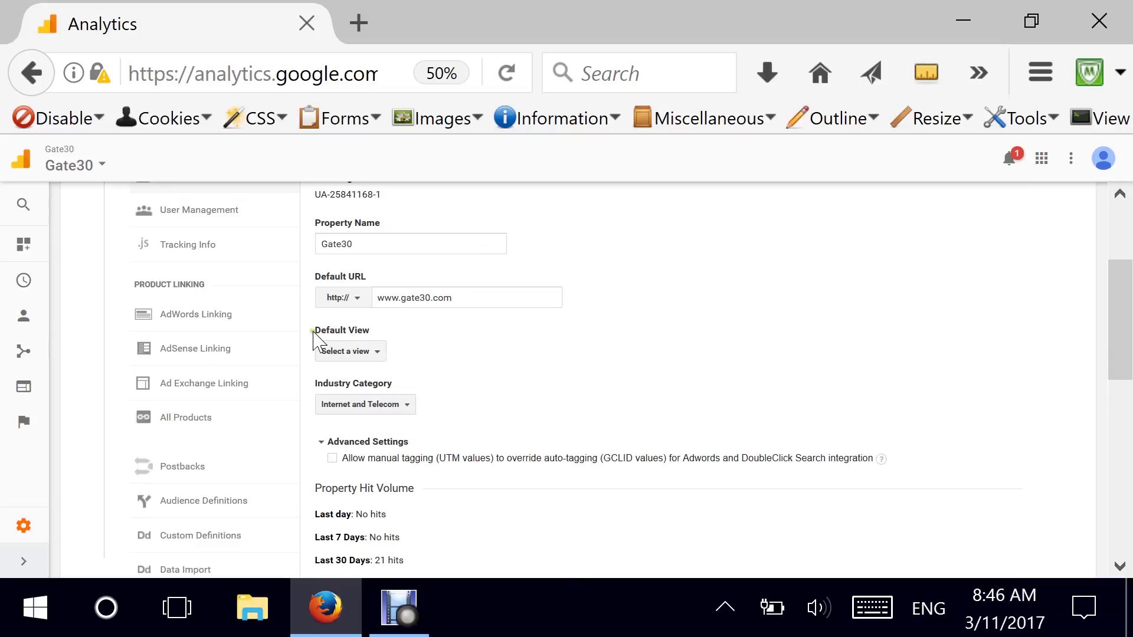
pyautogui.moveTo(317, 331); pyautogui.dragTo(382, 334)
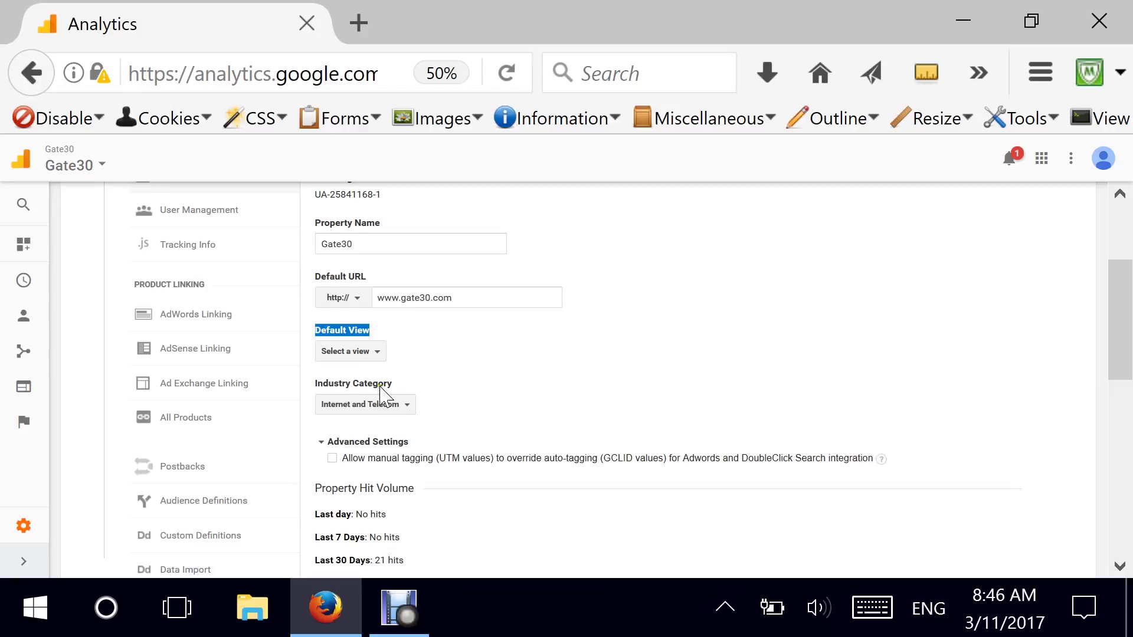
pyautogui.click(363, 358)
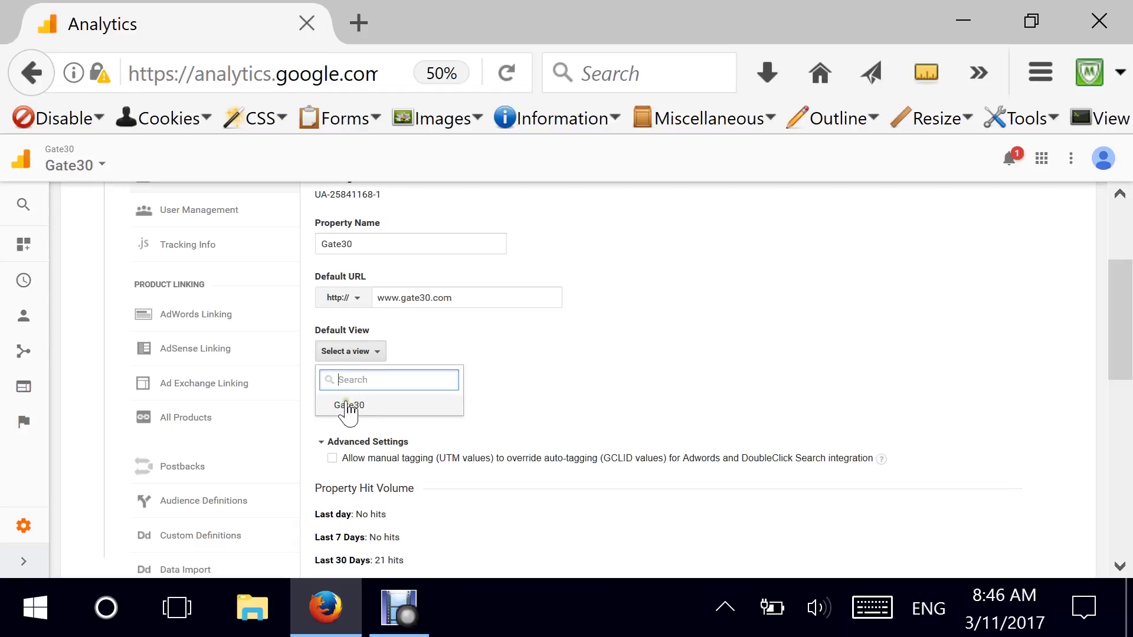
pyautogui.click(348, 407)
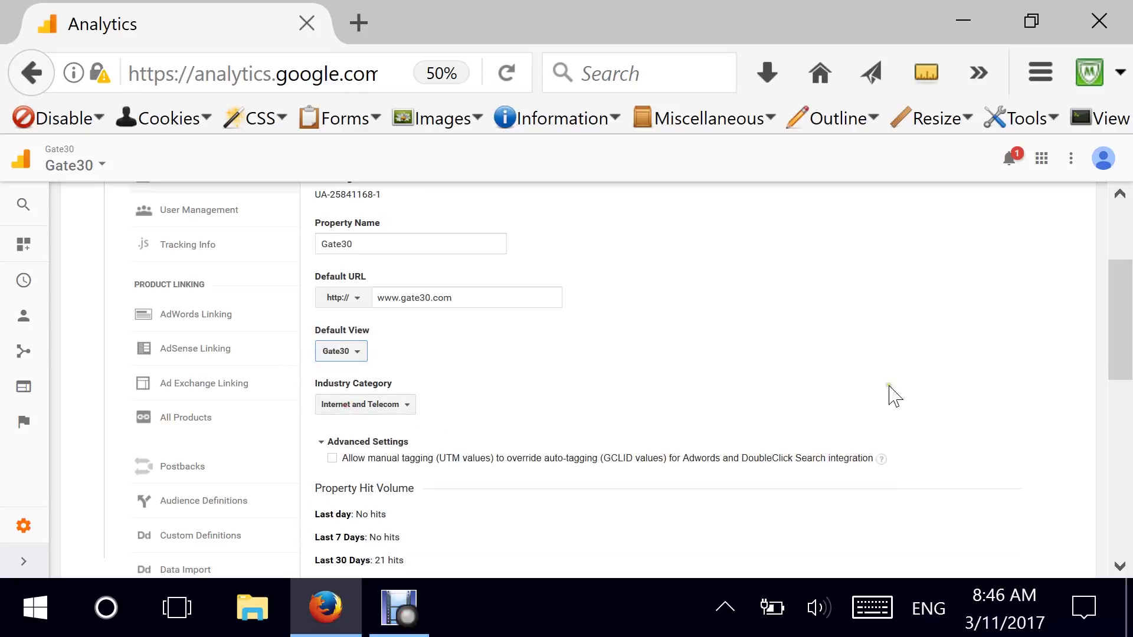
pyautogui.moveTo(1114, 332); pyautogui.dragTo(1112, 378)
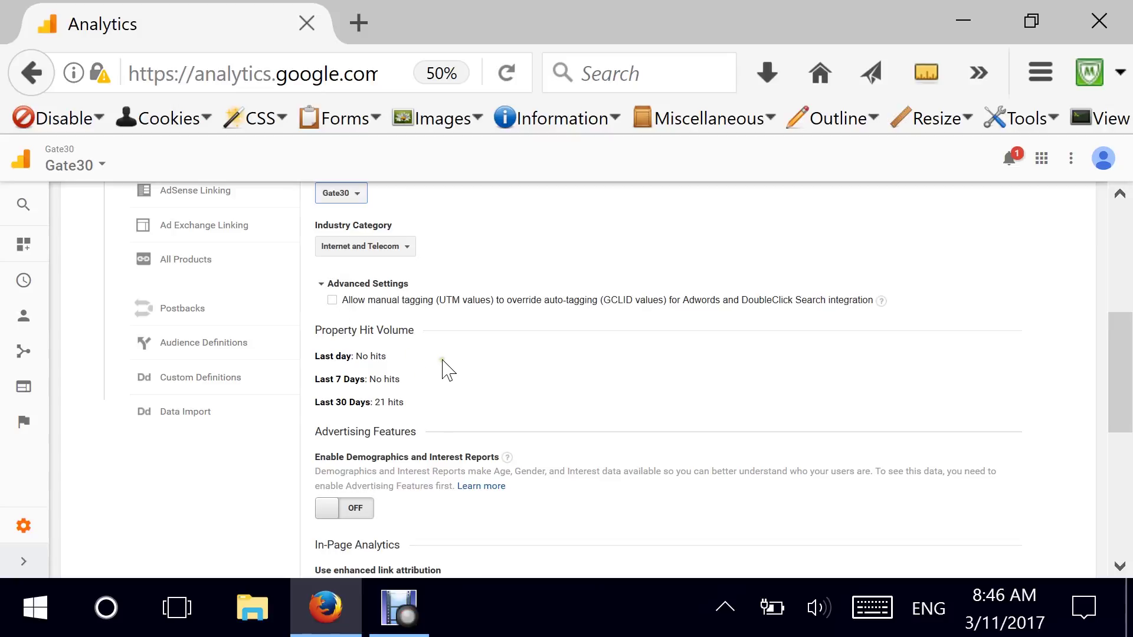
# Switch Enable Demographics and Interest Reports to ON for Gate30.
pyautogui.scroll(-1, 448, 370)
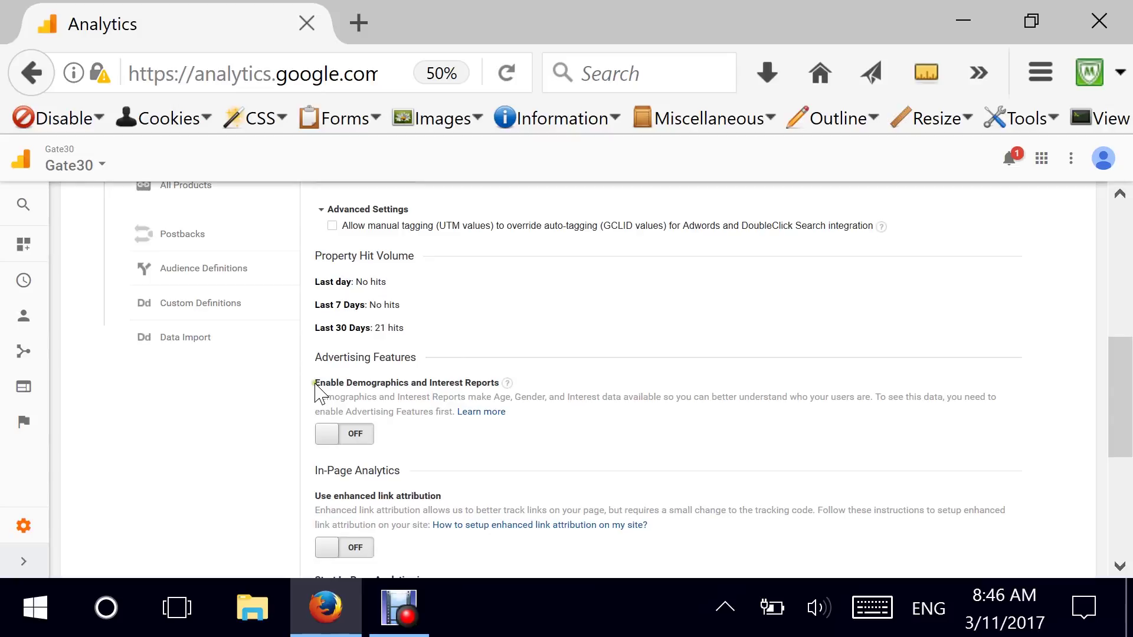
pyautogui.moveTo(313, 383); pyautogui.dragTo(500, 380)
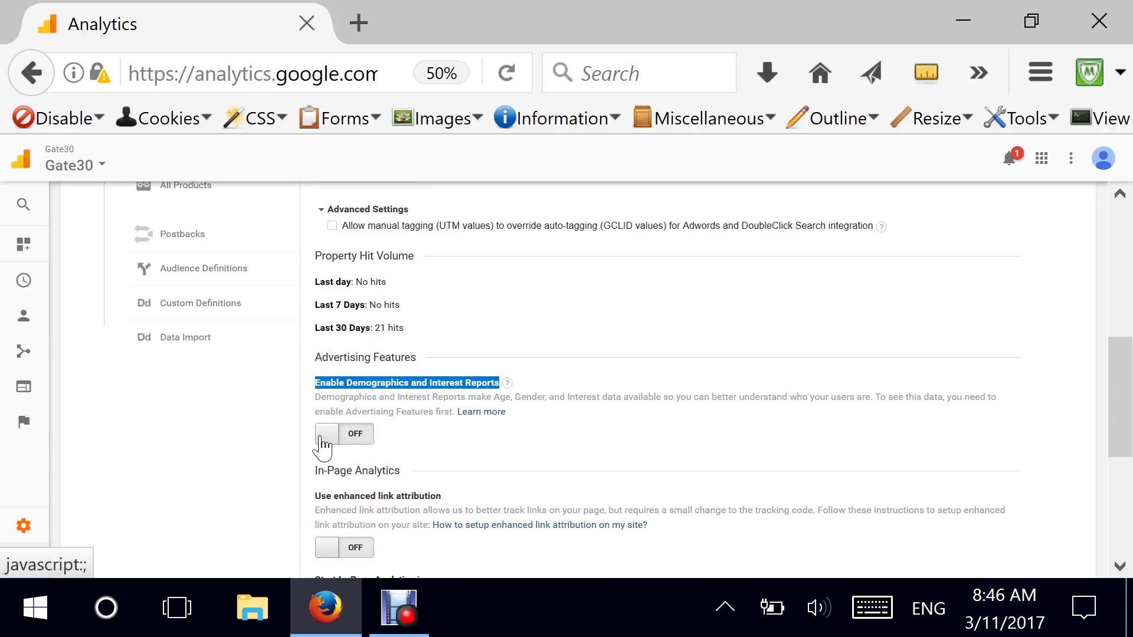
pyautogui.moveTo(494, 398); pyautogui.dragTo(537, 399)
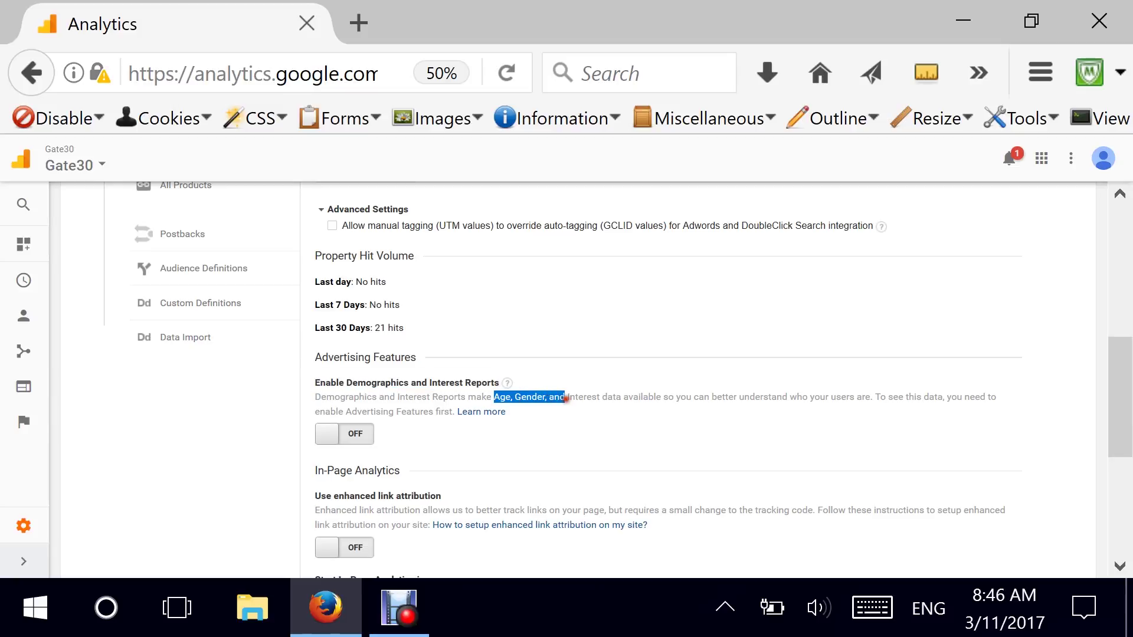
pyautogui.moveTo(588, 397); pyautogui.dragTo(710, 397)
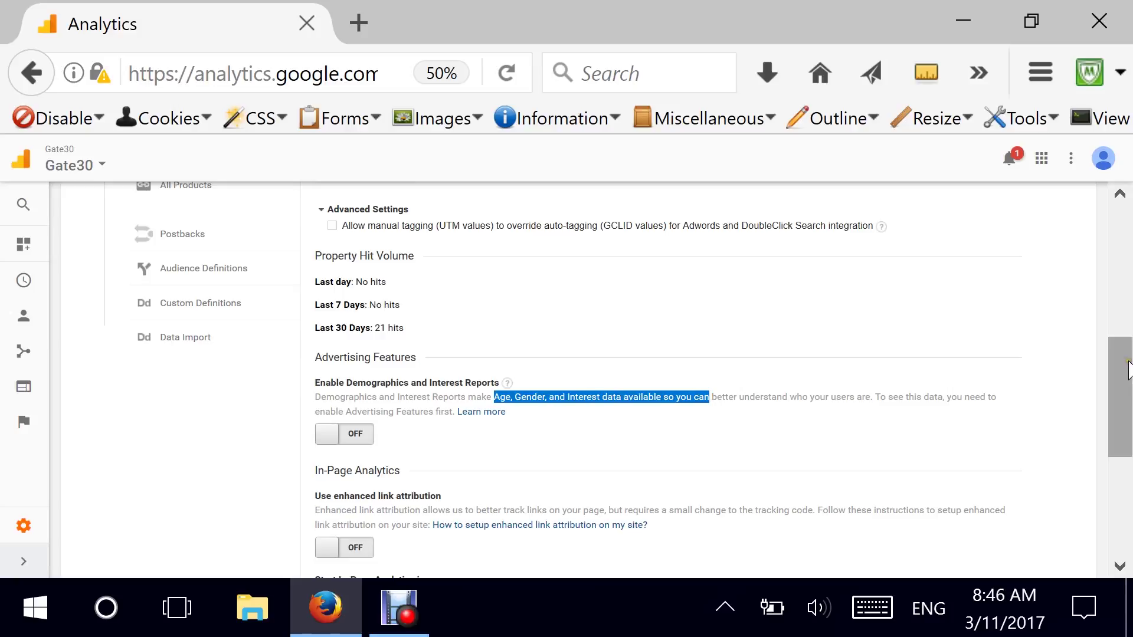
pyautogui.moveTo(1127, 370); pyautogui.dragTo(1126, 393)
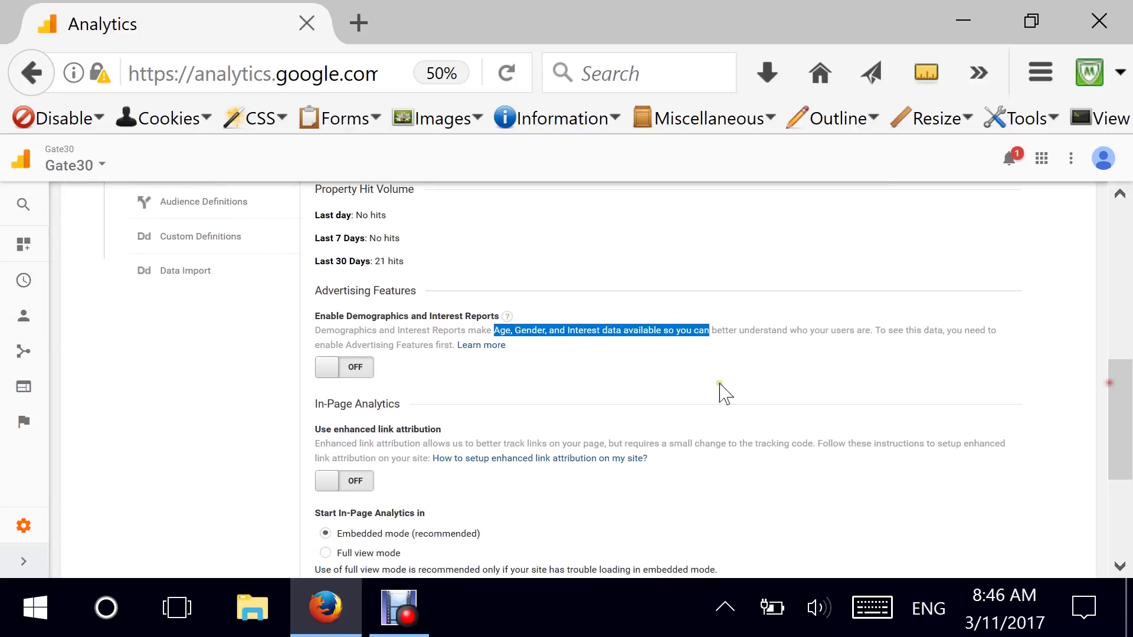
pyautogui.click(326, 368)
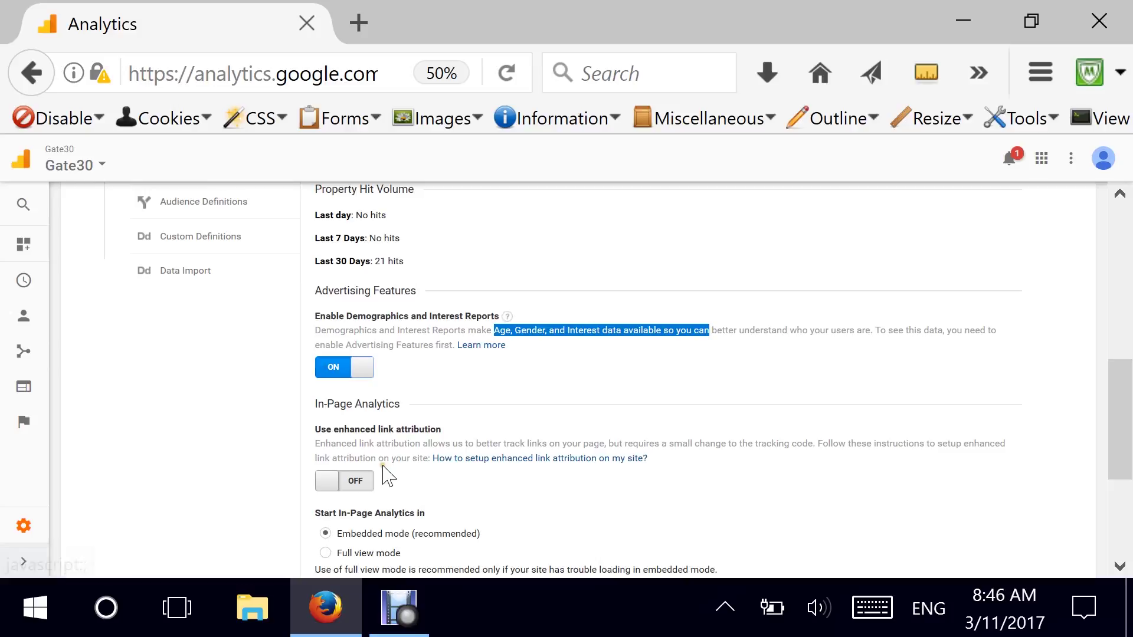
# Save the property settings and go back to the Administration overview.
pyautogui.scroll(-2, 463, 468)
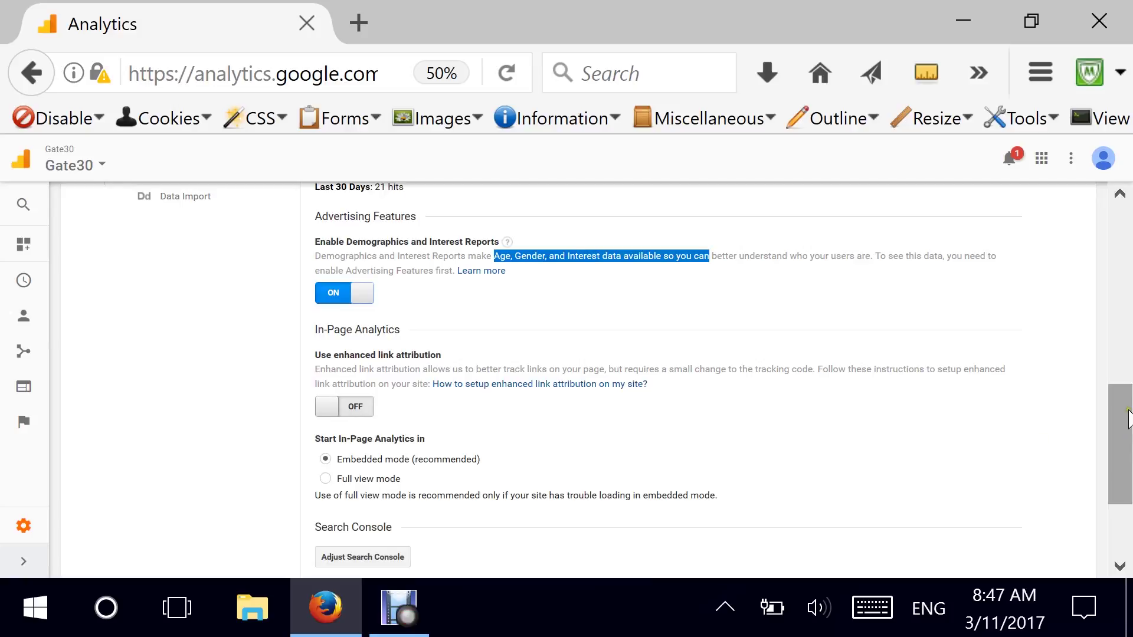
pyautogui.moveTo(1128, 419); pyautogui.dragTo(1128, 466)
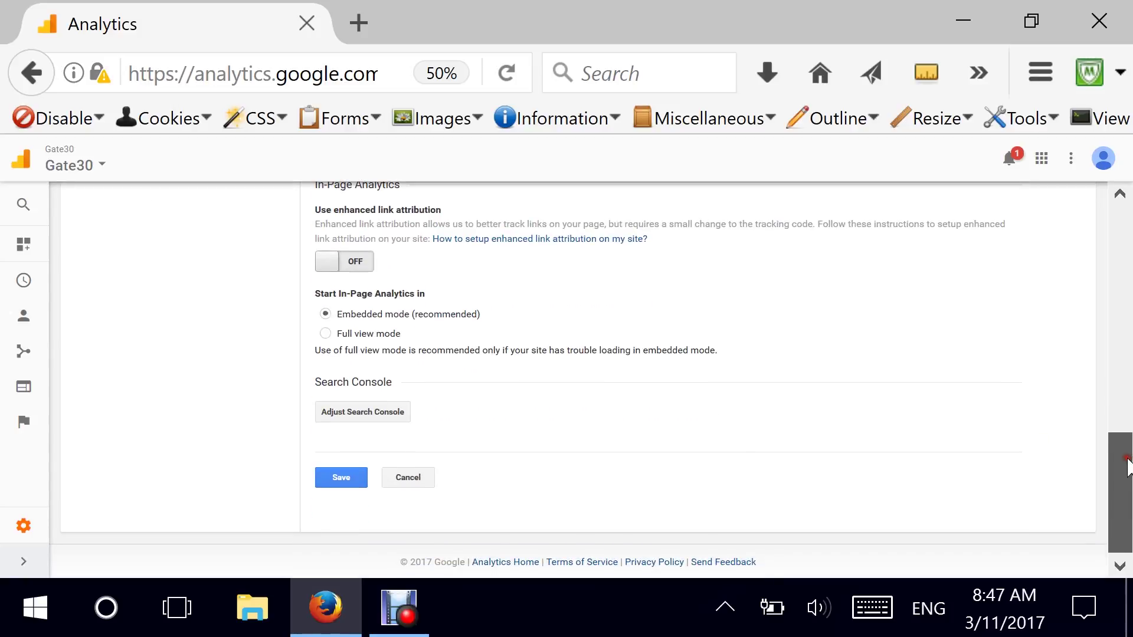
pyautogui.click(360, 479)
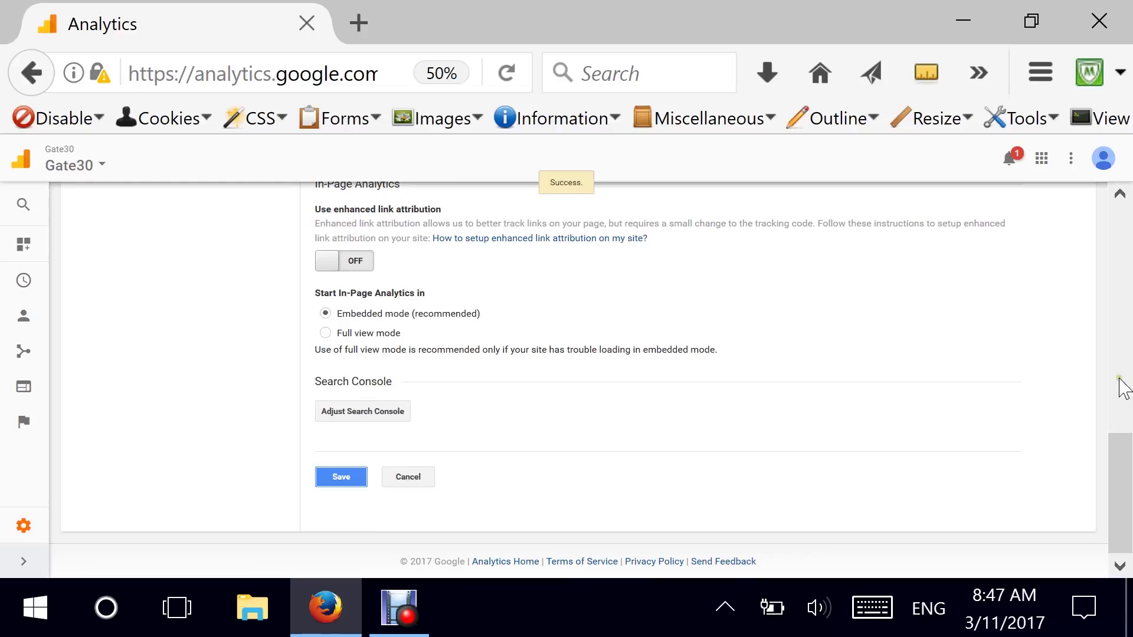
pyautogui.moveTo(1123, 475); pyautogui.dragTo(1115, 239)
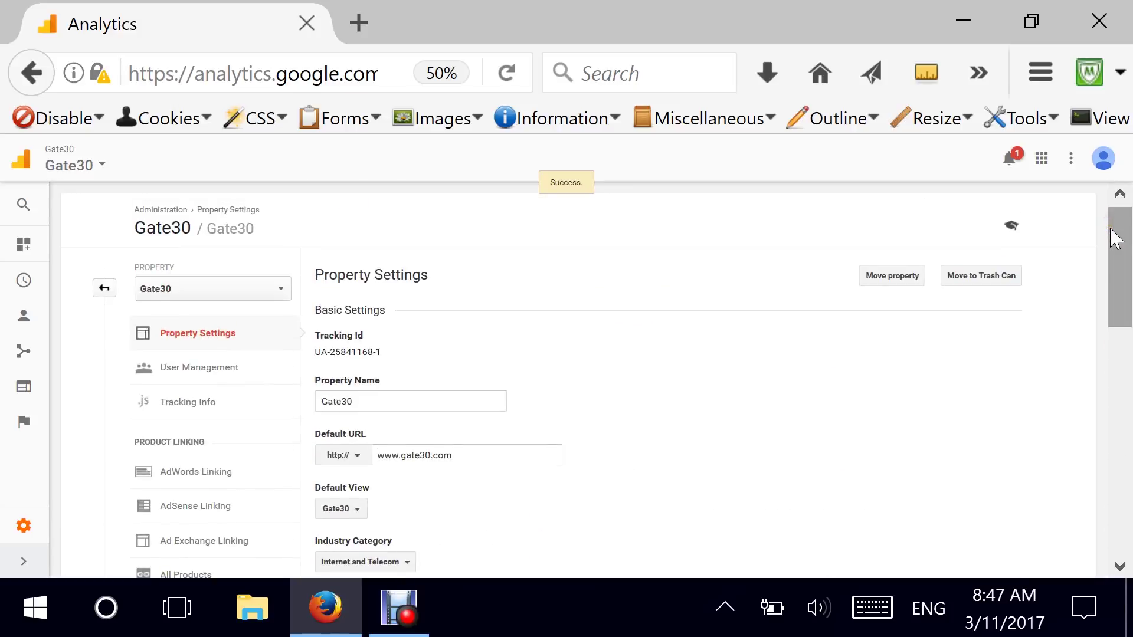
pyautogui.click(103, 289)
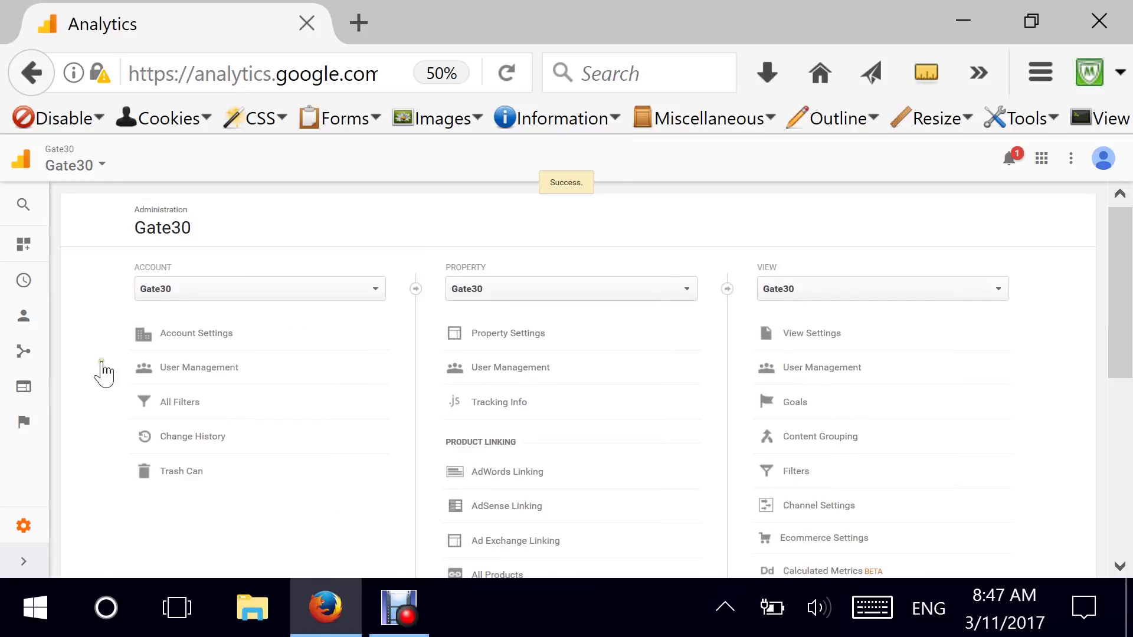
pyautogui.click(516, 403)
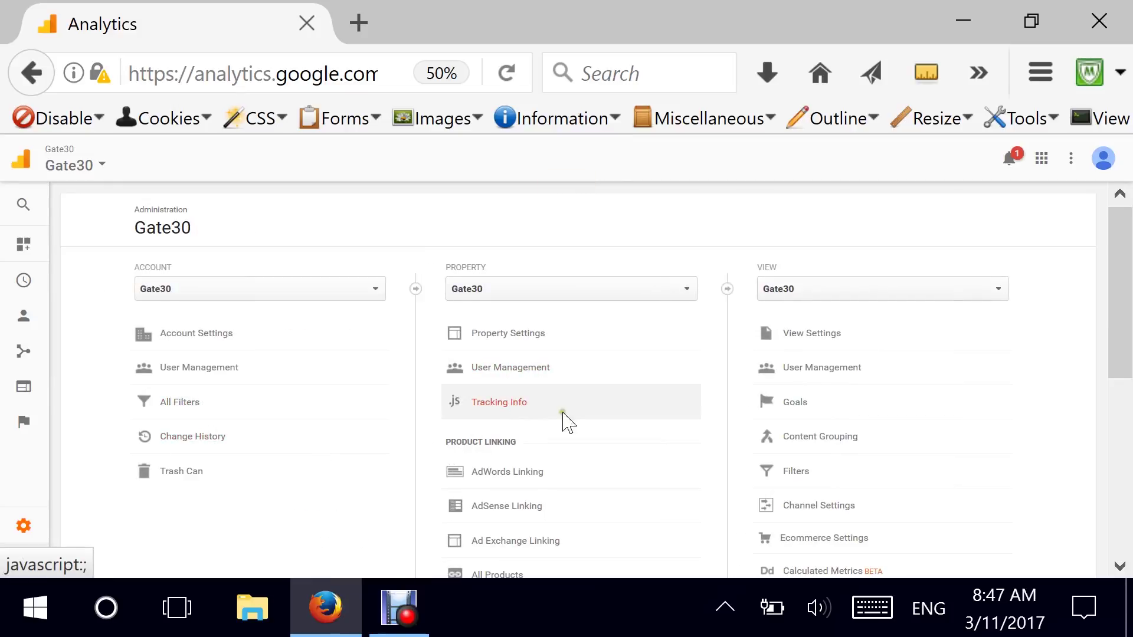
pyautogui.moveTo(1128, 316); pyautogui.dragTo(1112, 354)
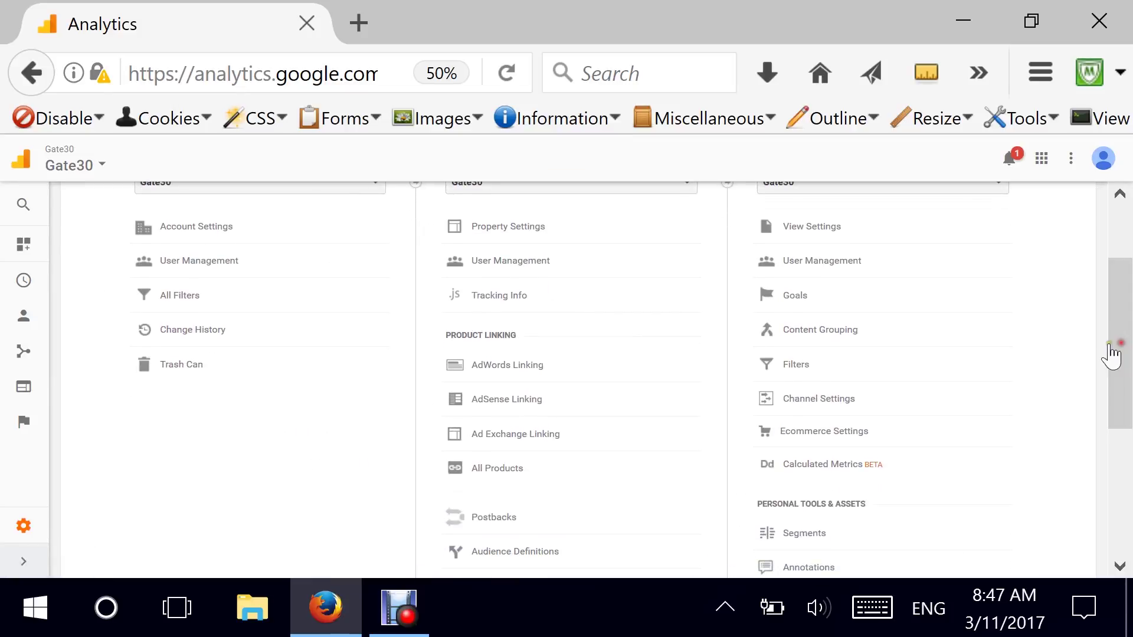
pyautogui.click(496, 270)
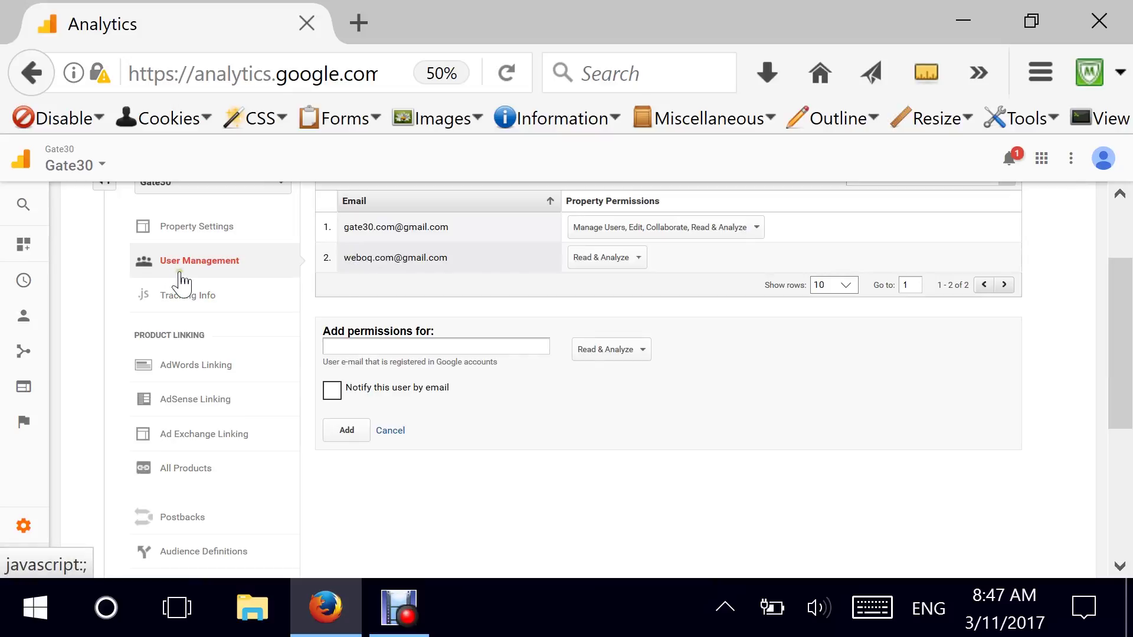
pyautogui.moveTo(1115, 317); pyautogui.dragTo(1120, 265)
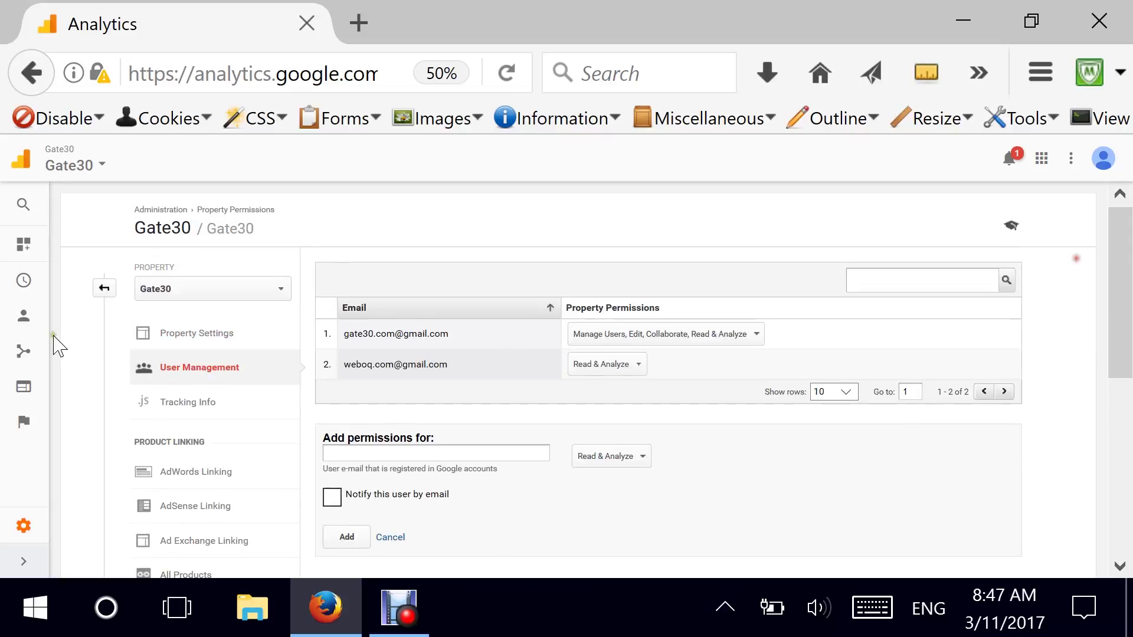
pyautogui.click(104, 289)
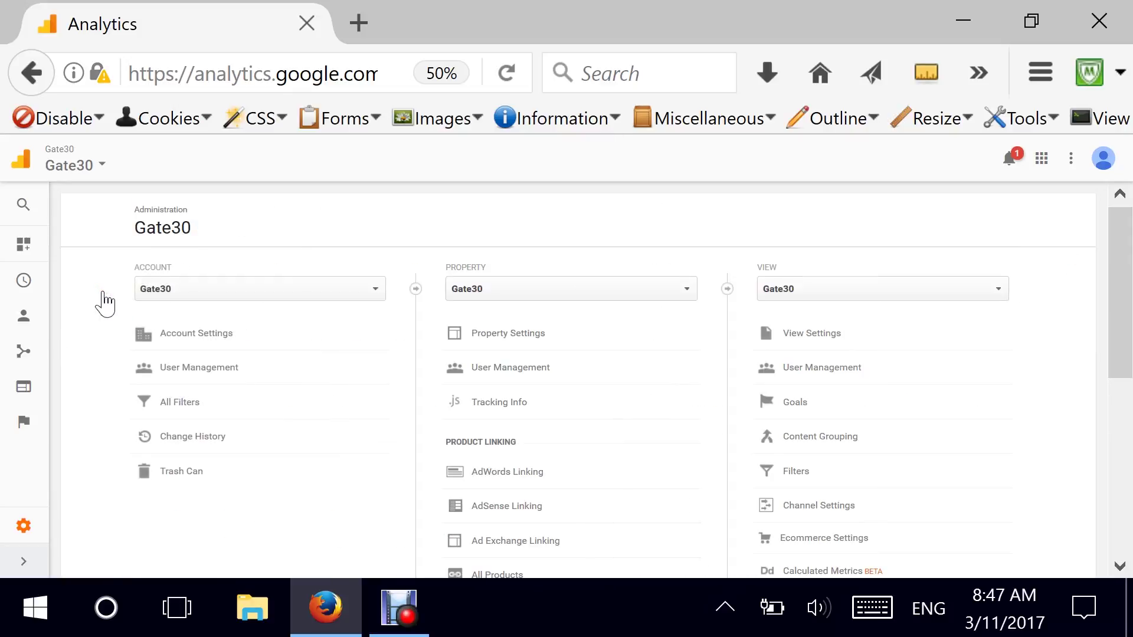
# Switch the admin page's property to Social Layer.
pyautogui.click(549, 290)
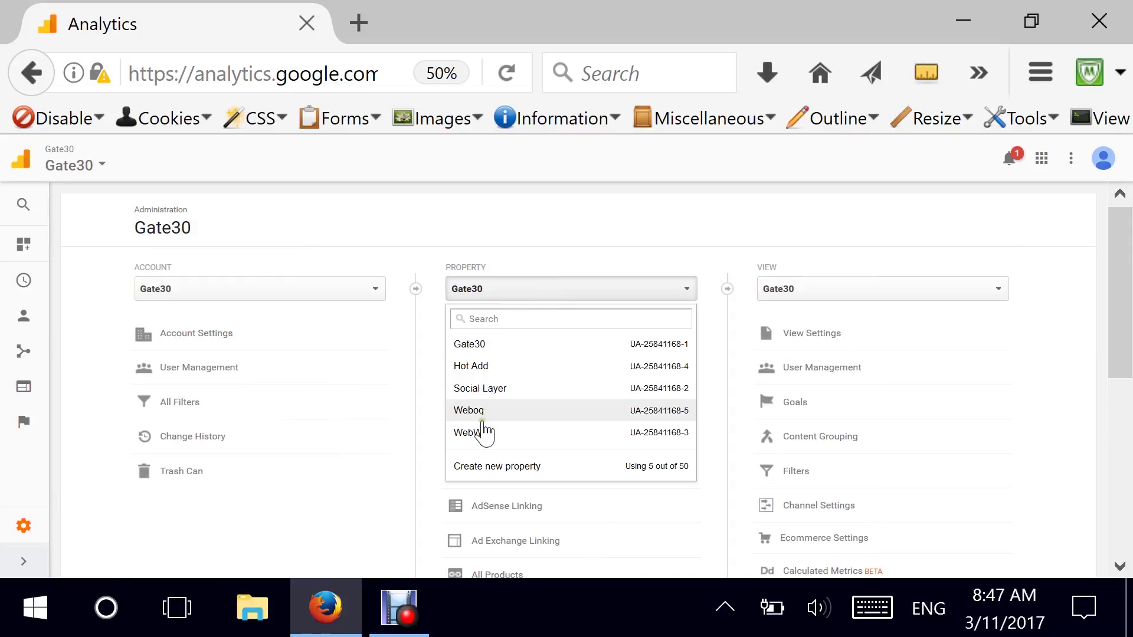
pyautogui.click(487, 391)
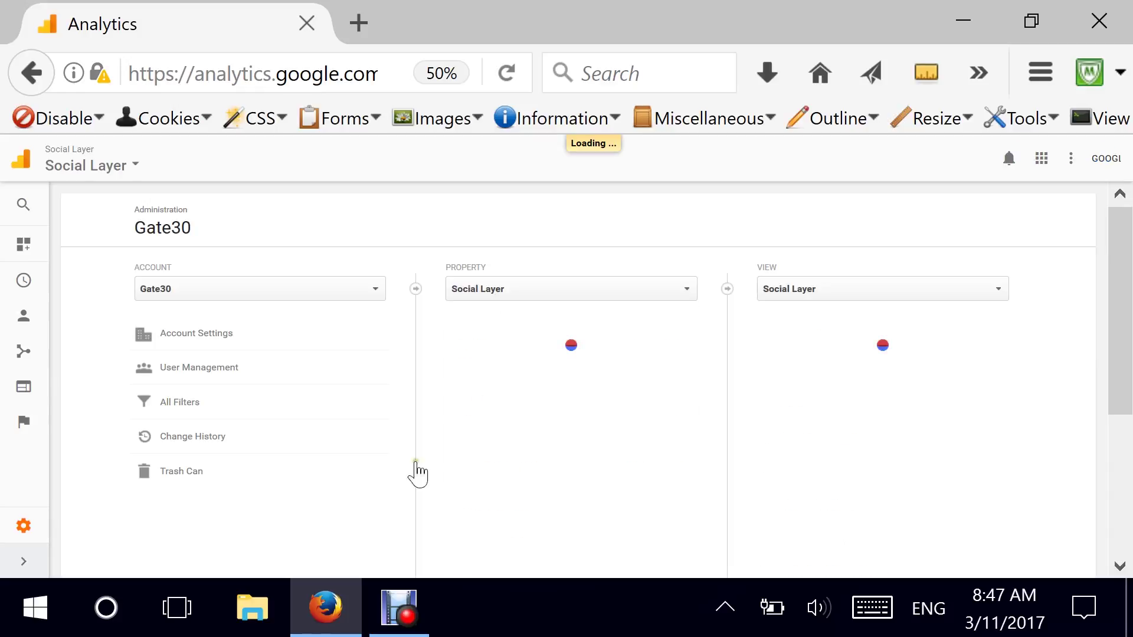
pyautogui.scroll(-1, 563, 345)
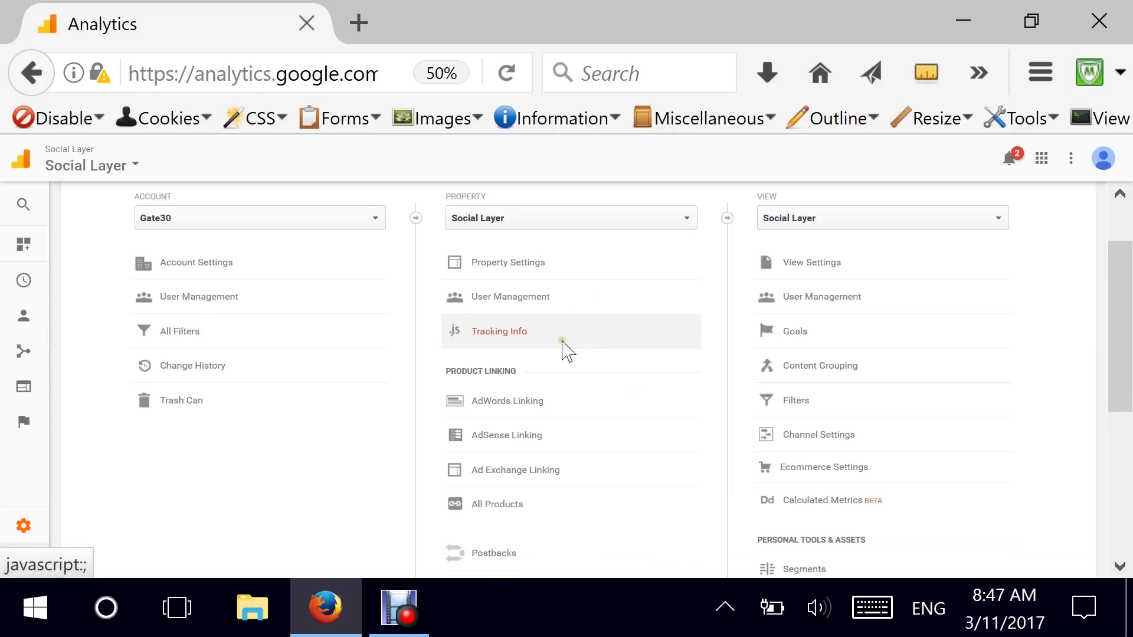
# Review the two users in Social Layer's User Management, then return to the admin overview.
pyautogui.click(579, 294)
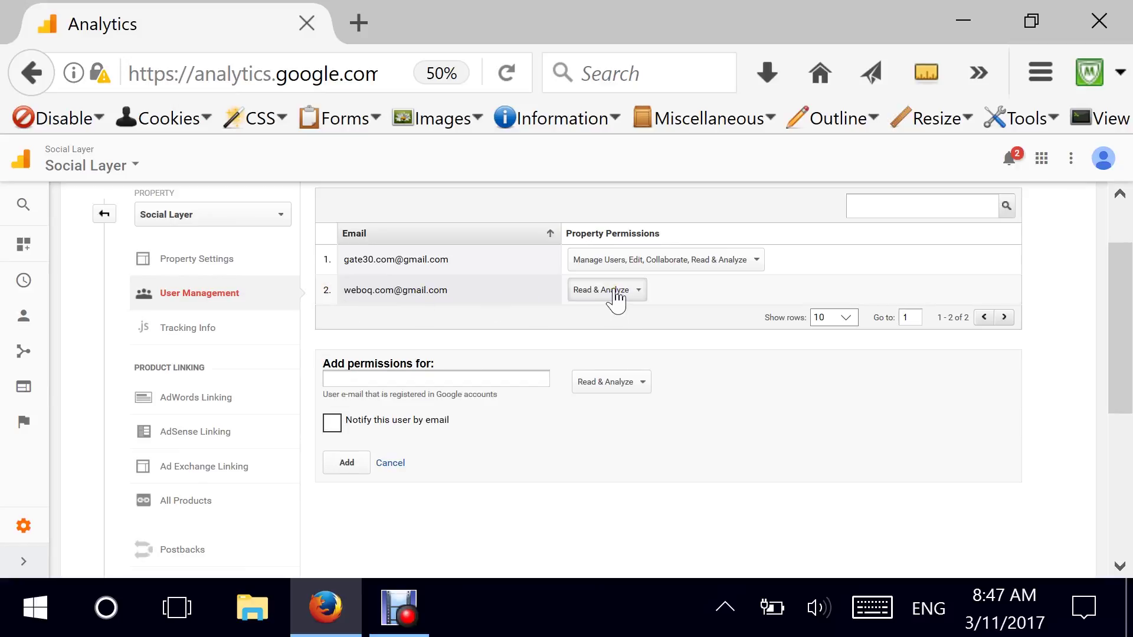
pyautogui.click(615, 292)
pyautogui.click(462, 291)
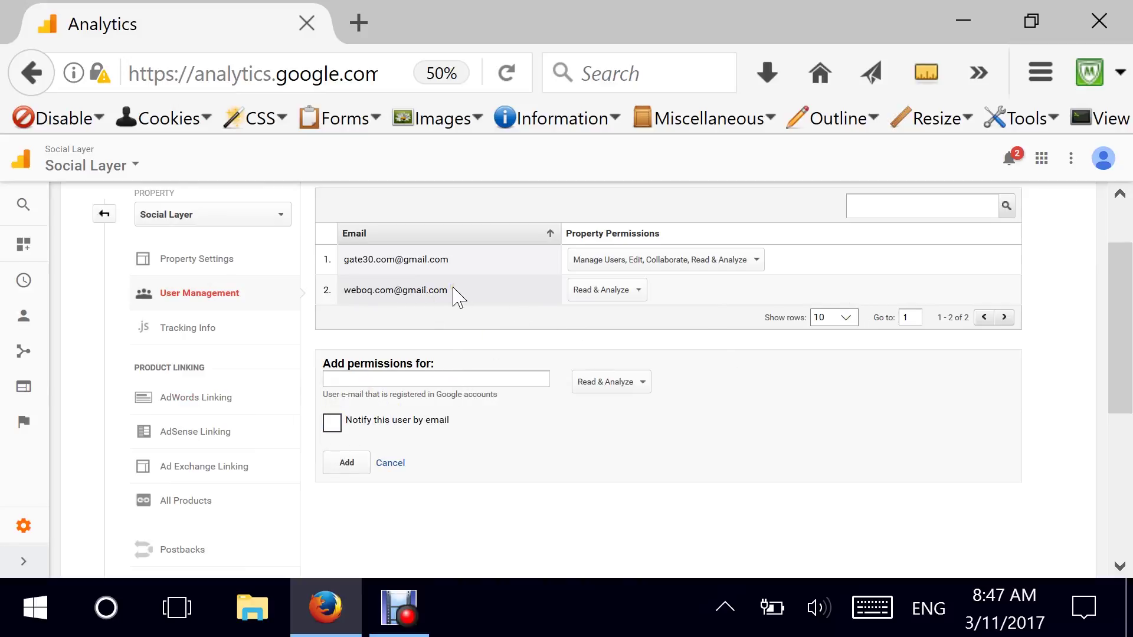
pyautogui.moveTo(342, 260); pyautogui.dragTo(450, 262)
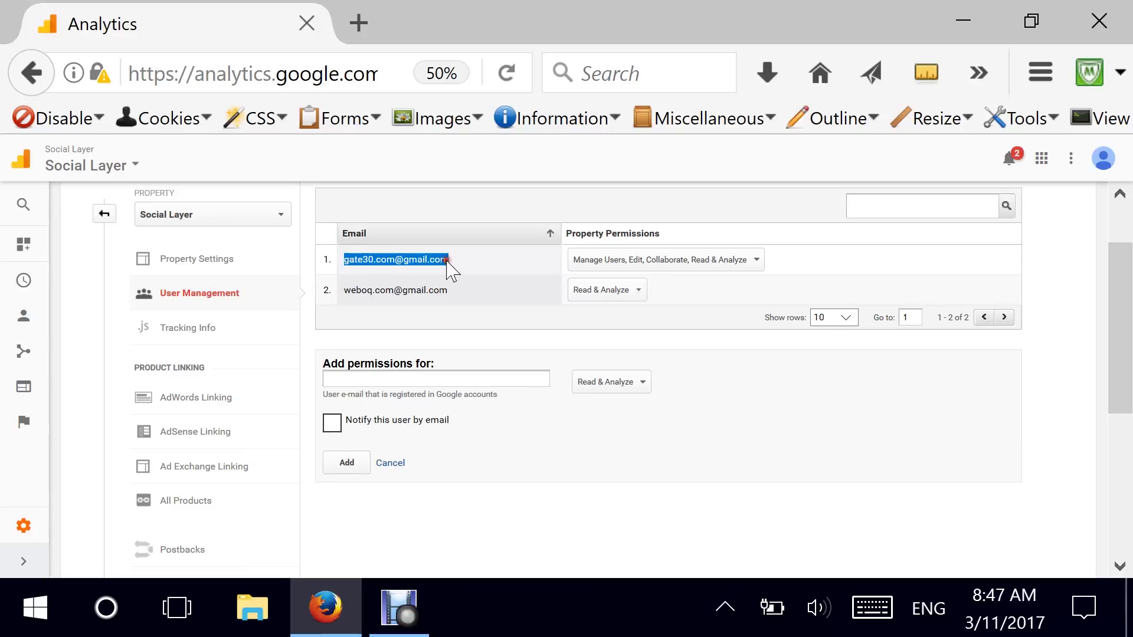
pyautogui.click(102, 215)
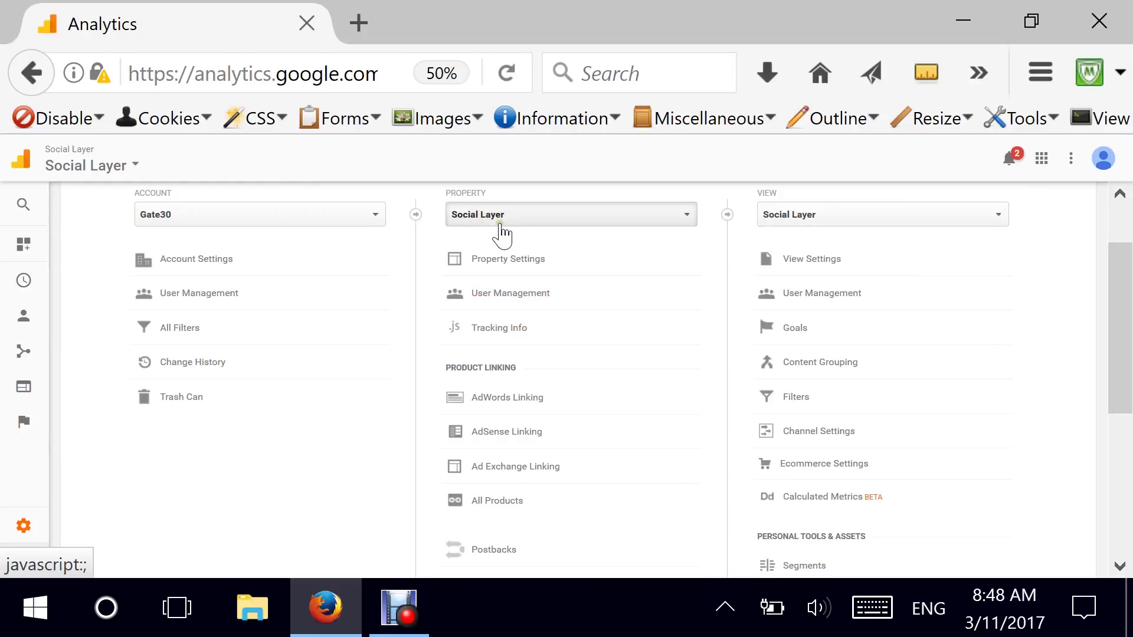
# Switch to the WebWas property and show its User Management list of two users.
pyautogui.click(520, 219)
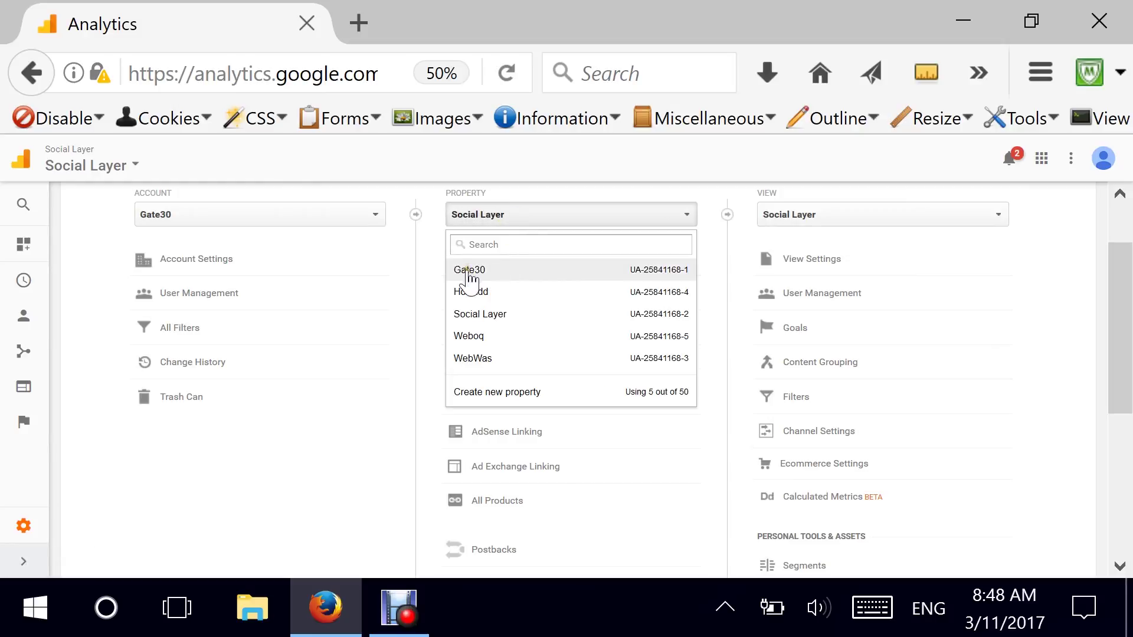
pyautogui.click(494, 359)
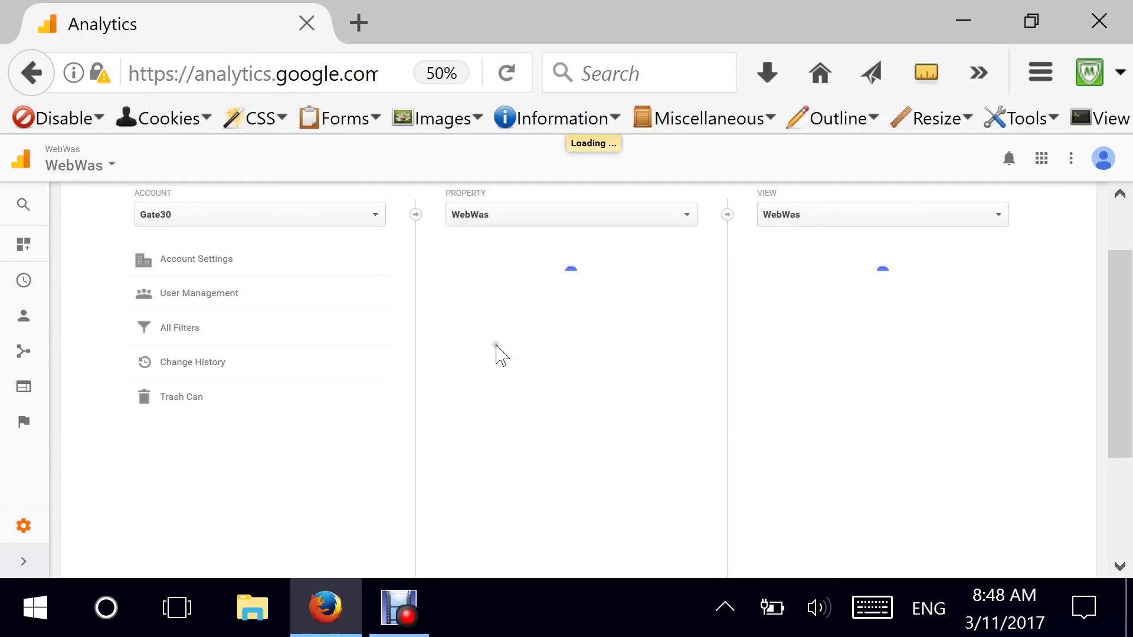
pyautogui.click(511, 299)
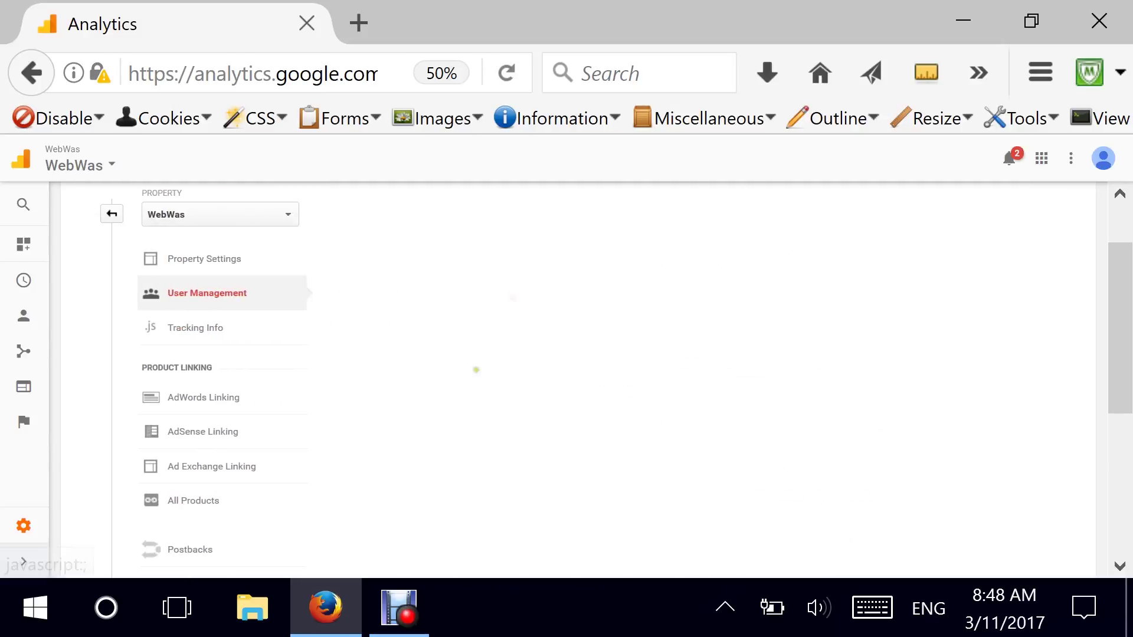
pyautogui.moveTo(343, 259); pyautogui.dragTo(470, 293)
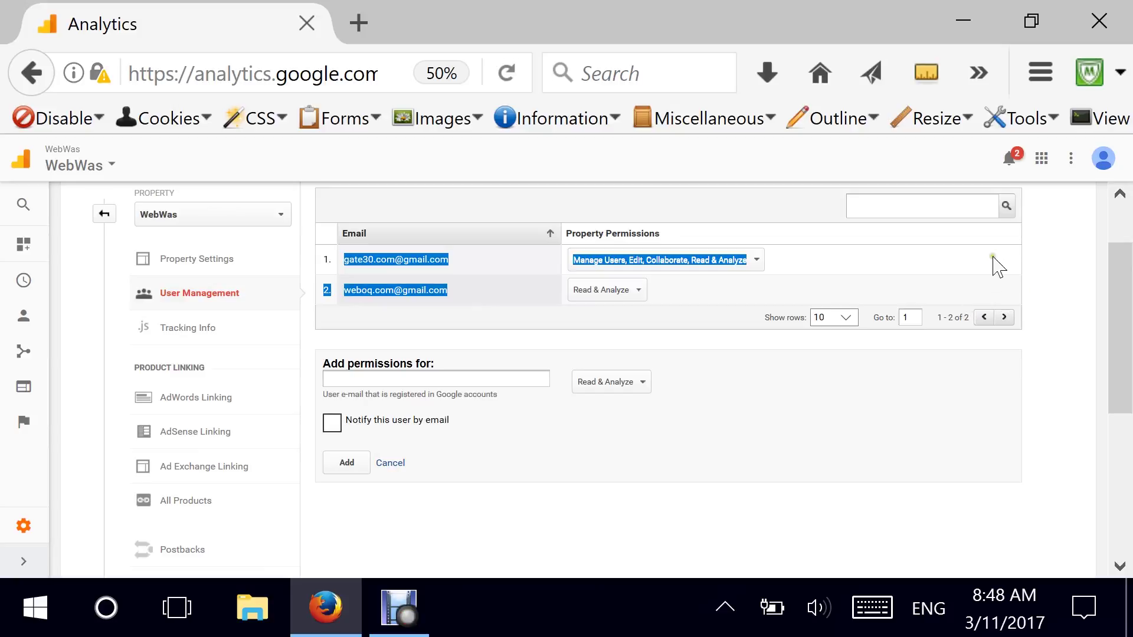
pyautogui.click(317, 291)
pyautogui.click(104, 214)
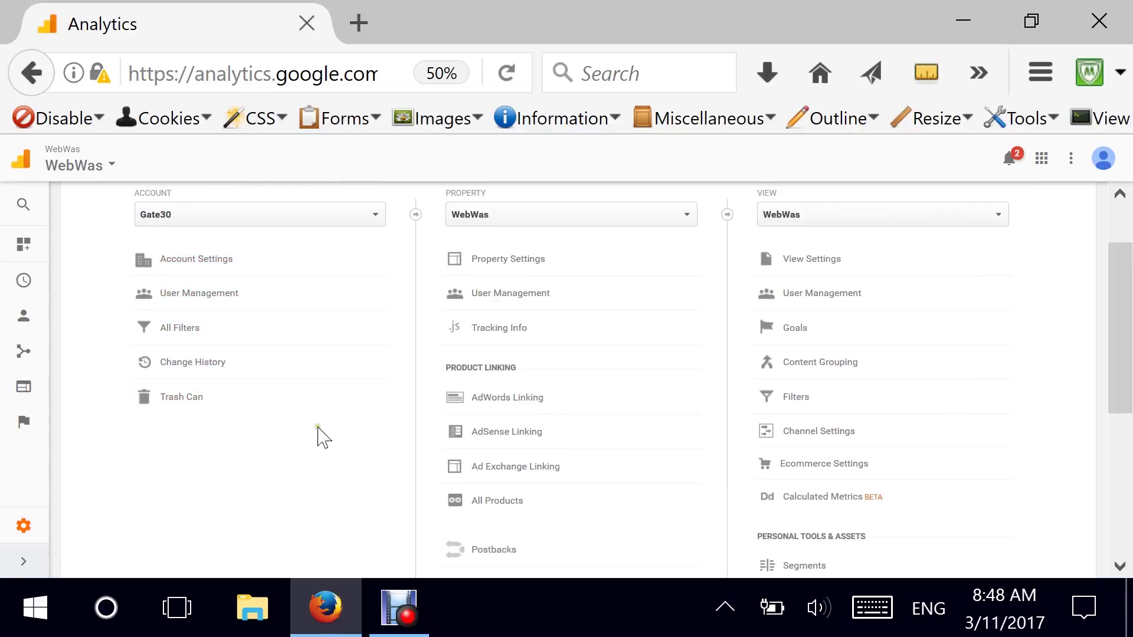
pyautogui.click(499, 306)
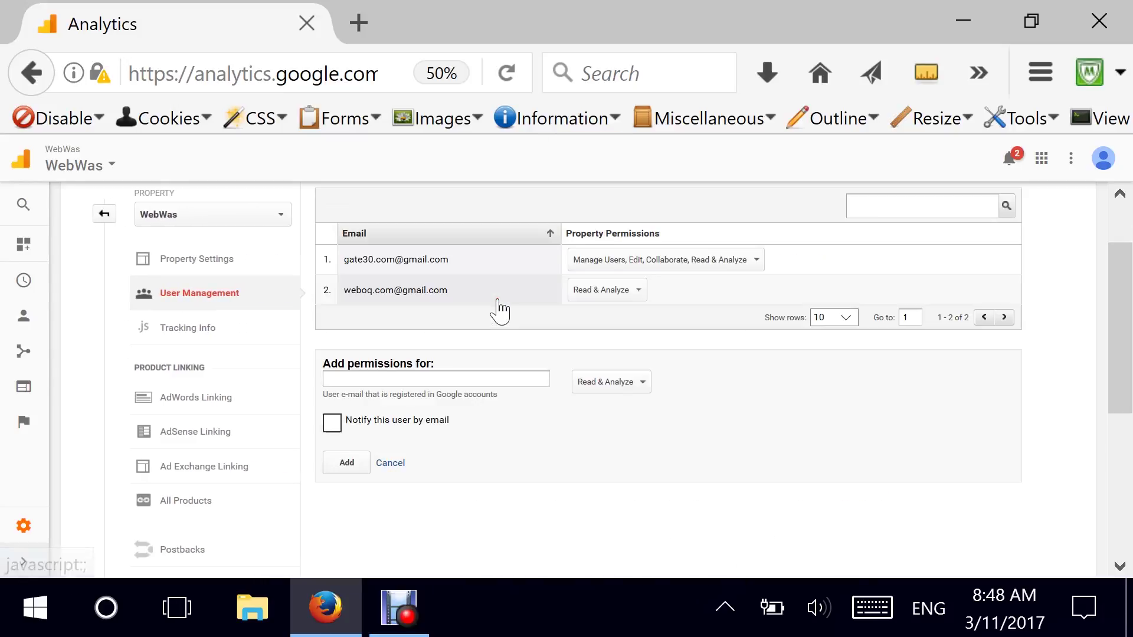
# Change the User Management panel's property from WebWas to Gate30.
pyautogui.click(174, 216)
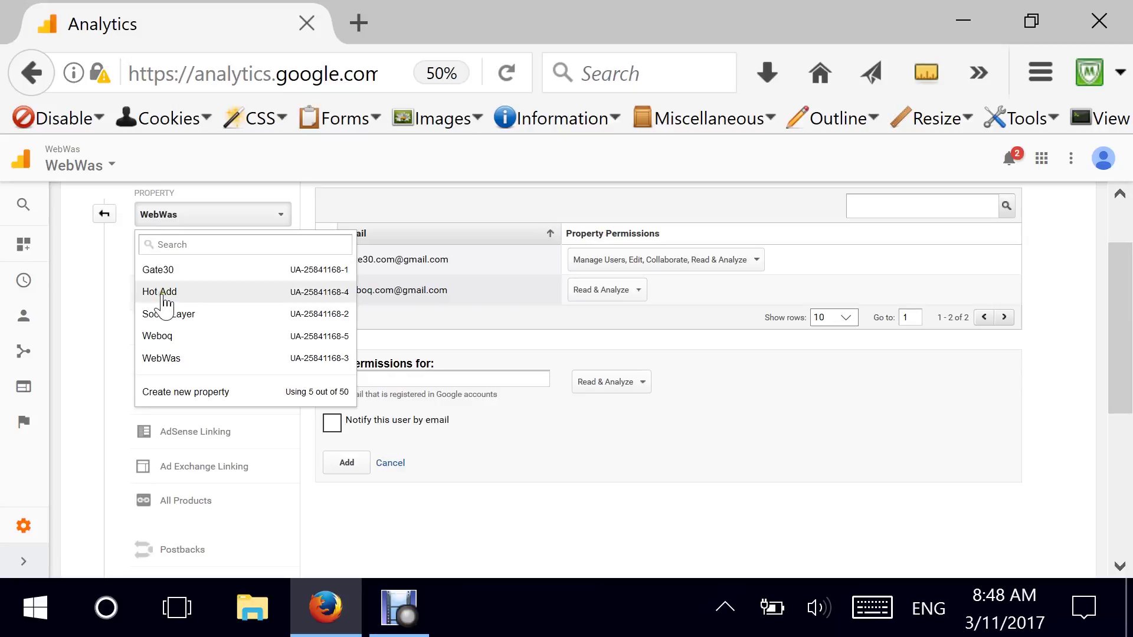
pyautogui.click(168, 270)
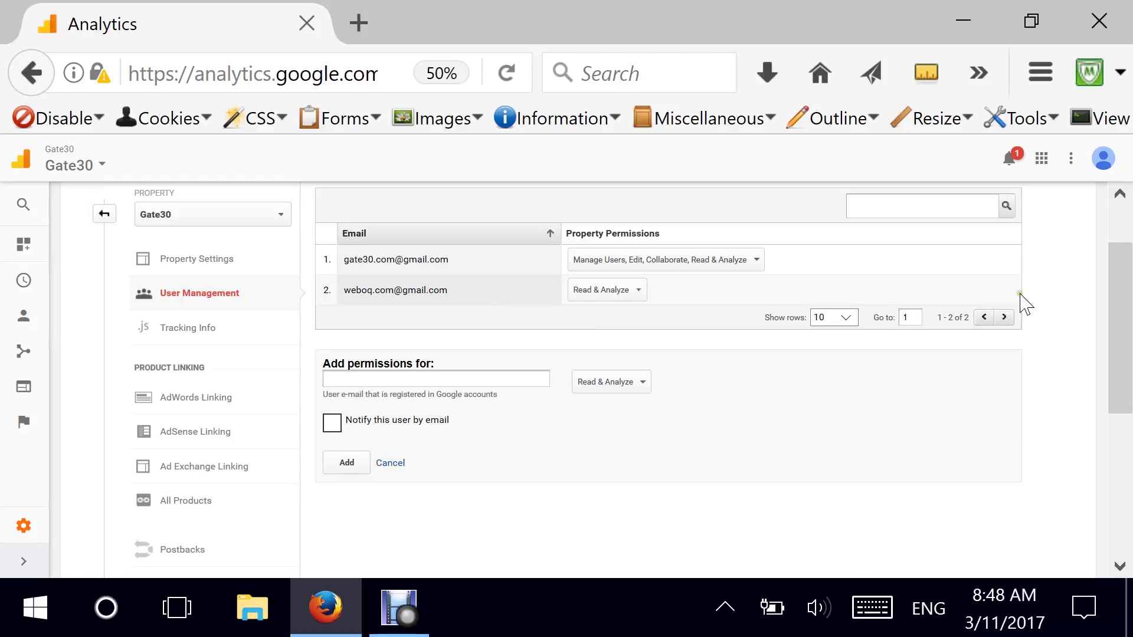
pyautogui.click(199, 335)
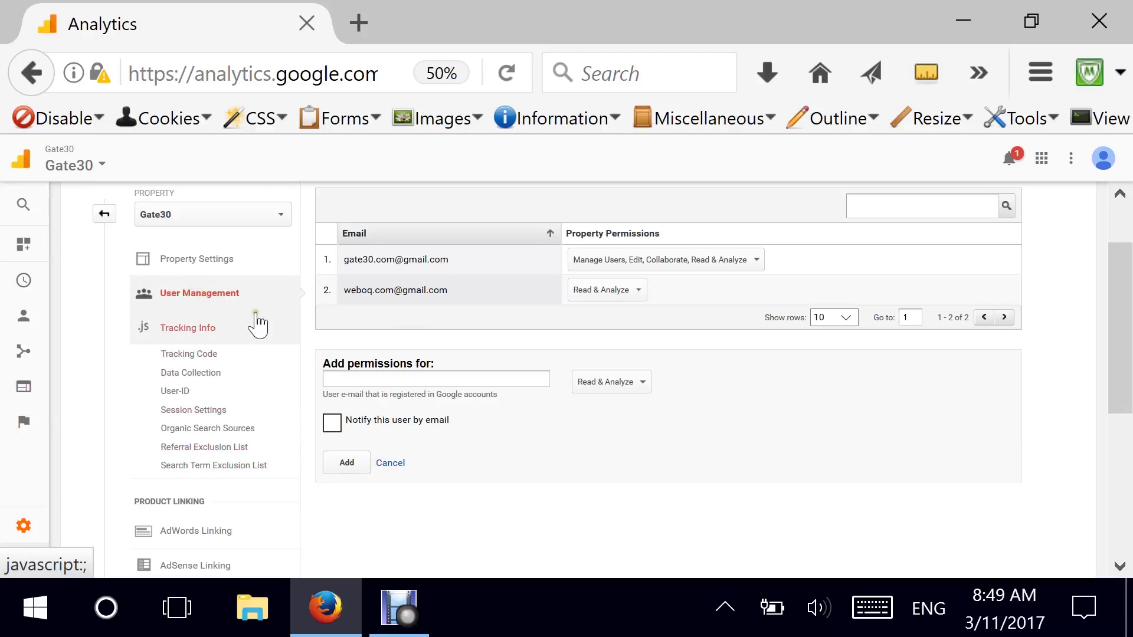
# Expand Tracking Info and look over the Product Linking items.
pyautogui.click(230, 340)
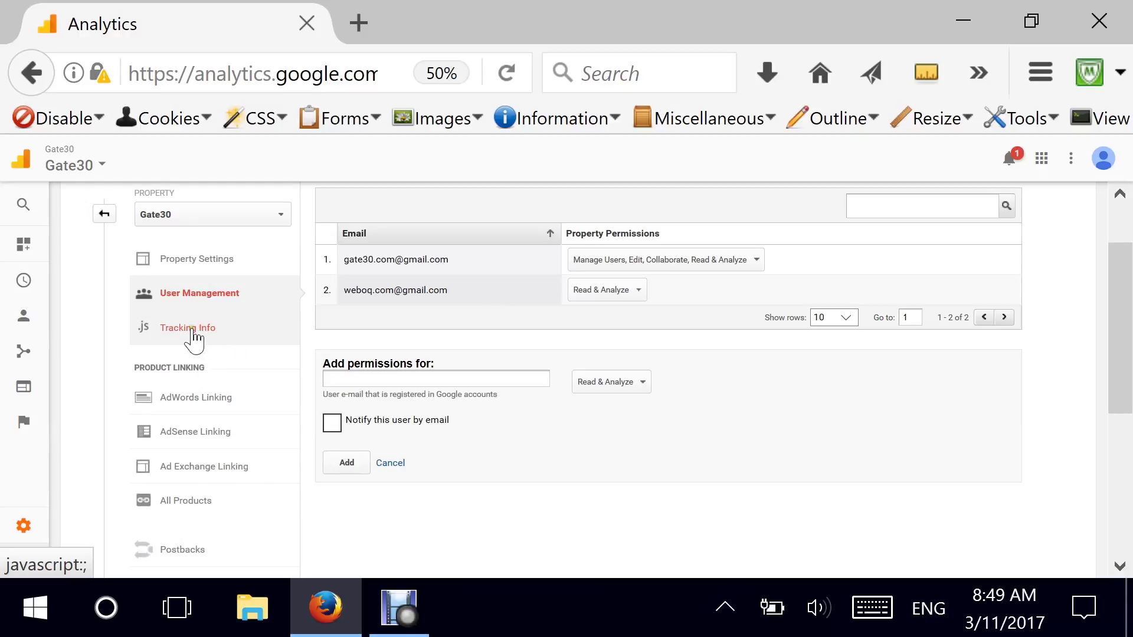
pyautogui.click(193, 329)
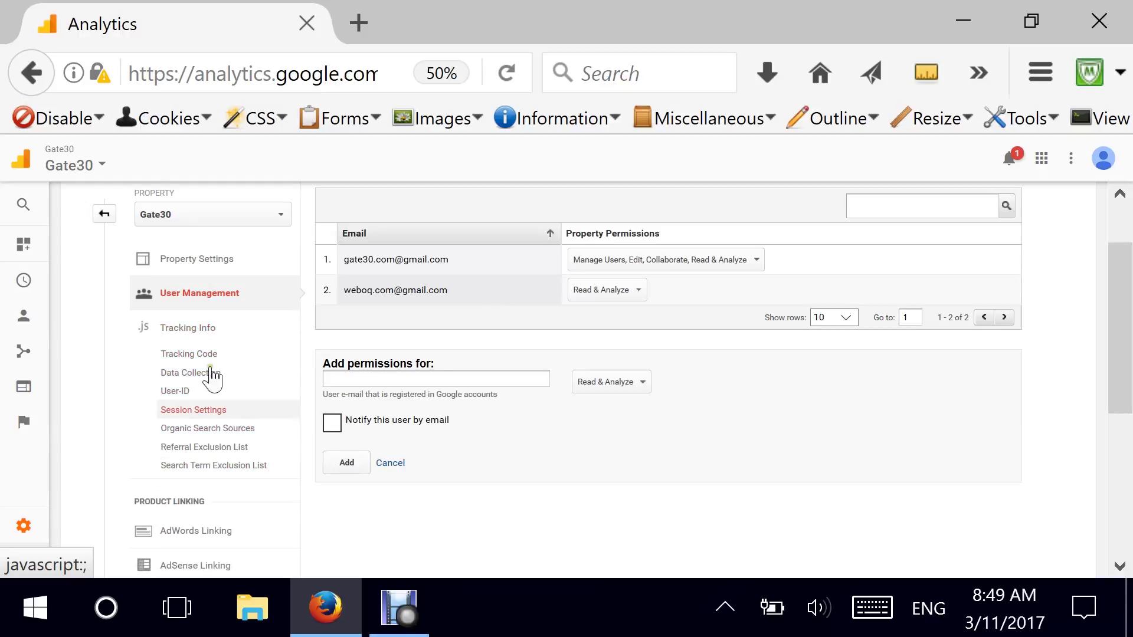
pyautogui.scroll(-2, 288, 425)
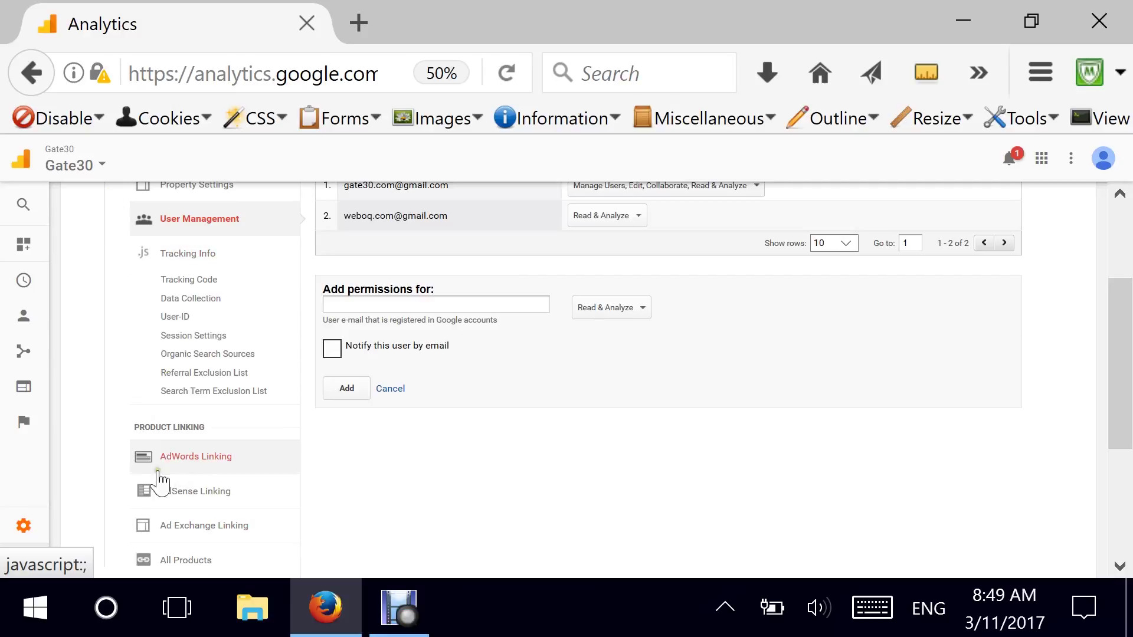
pyautogui.scroll(-2, 170, 491)
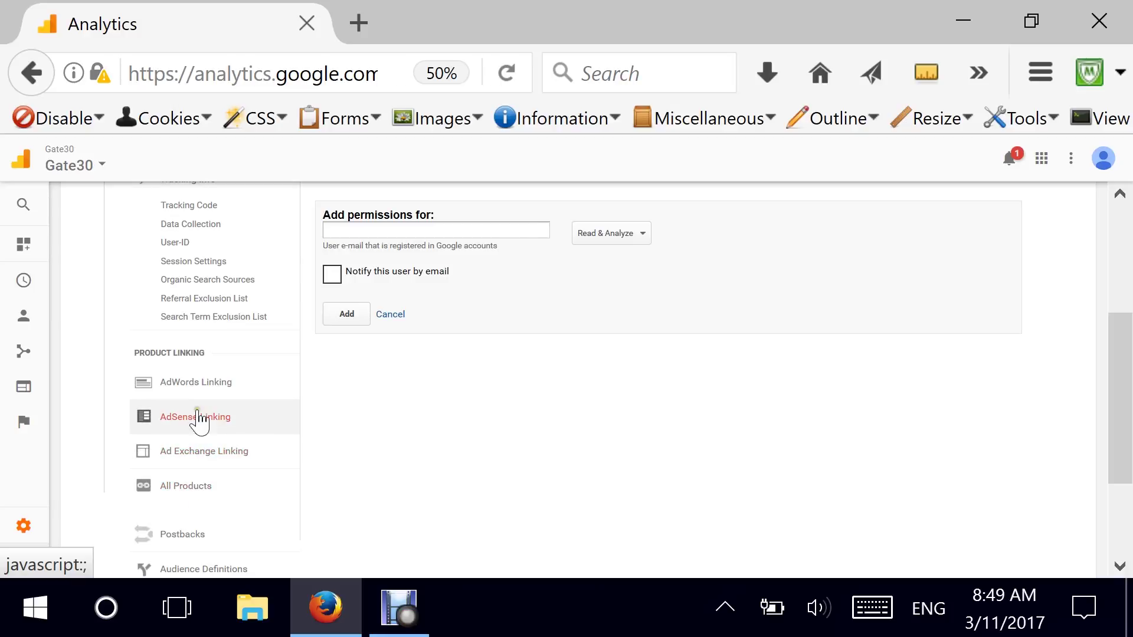
pyautogui.click(183, 478)
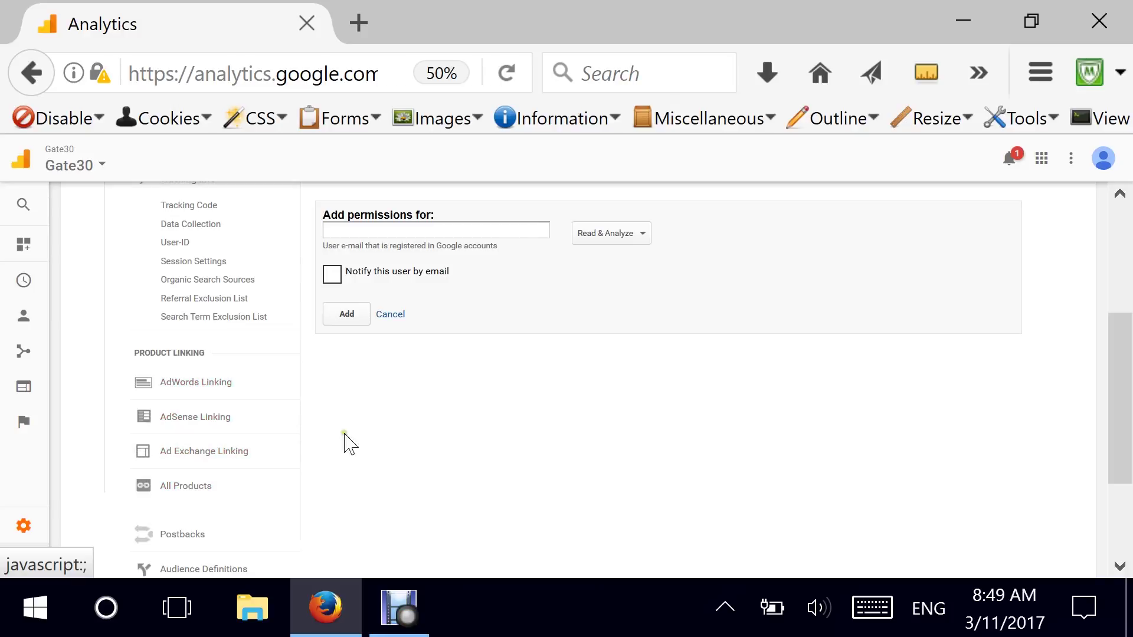
pyautogui.scroll(1, 363, 443)
pyautogui.scroll(3, 363, 443)
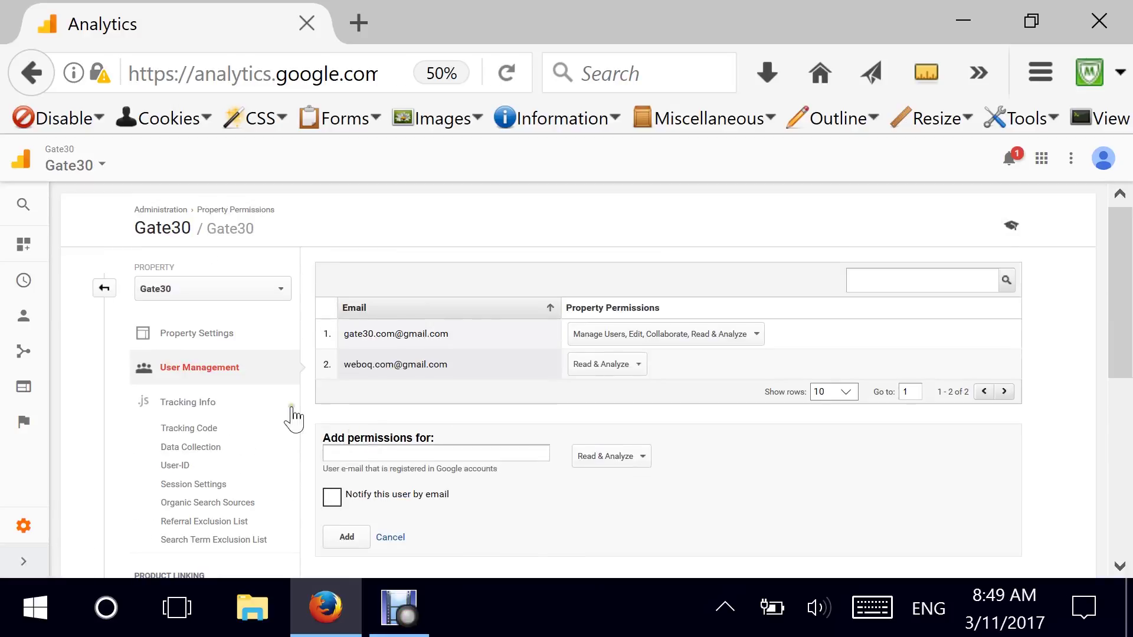
# Return to the Gate30 Administration overview and scroll through the admin columns.
pyautogui.click(109, 295)
pyautogui.scroll(-3, 561, 460)
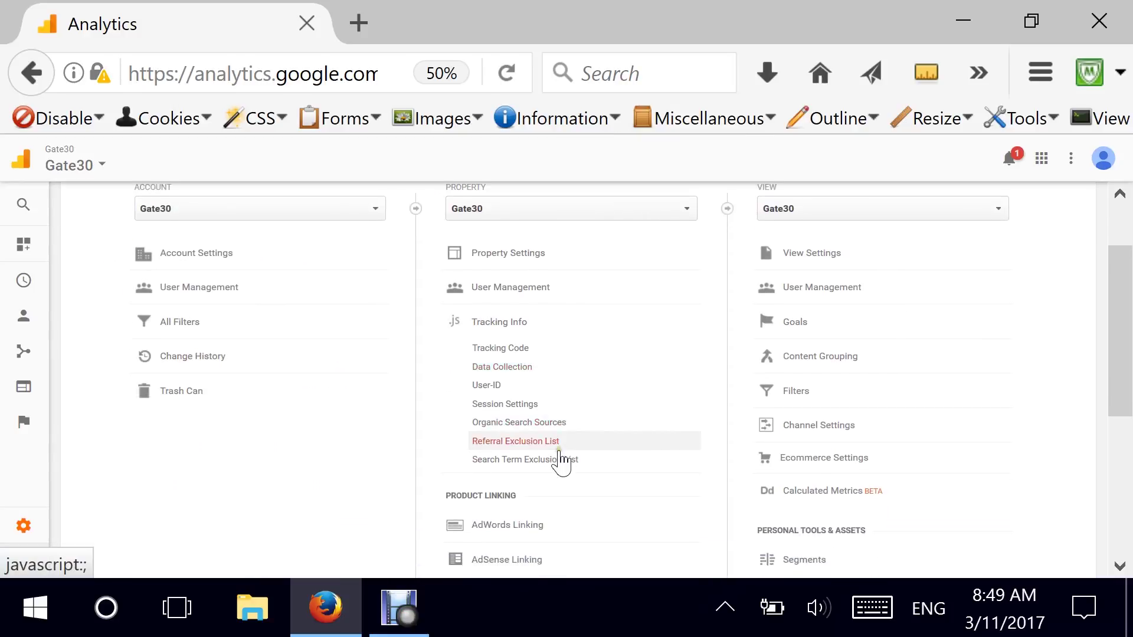
pyautogui.scroll(-1, 481, 475)
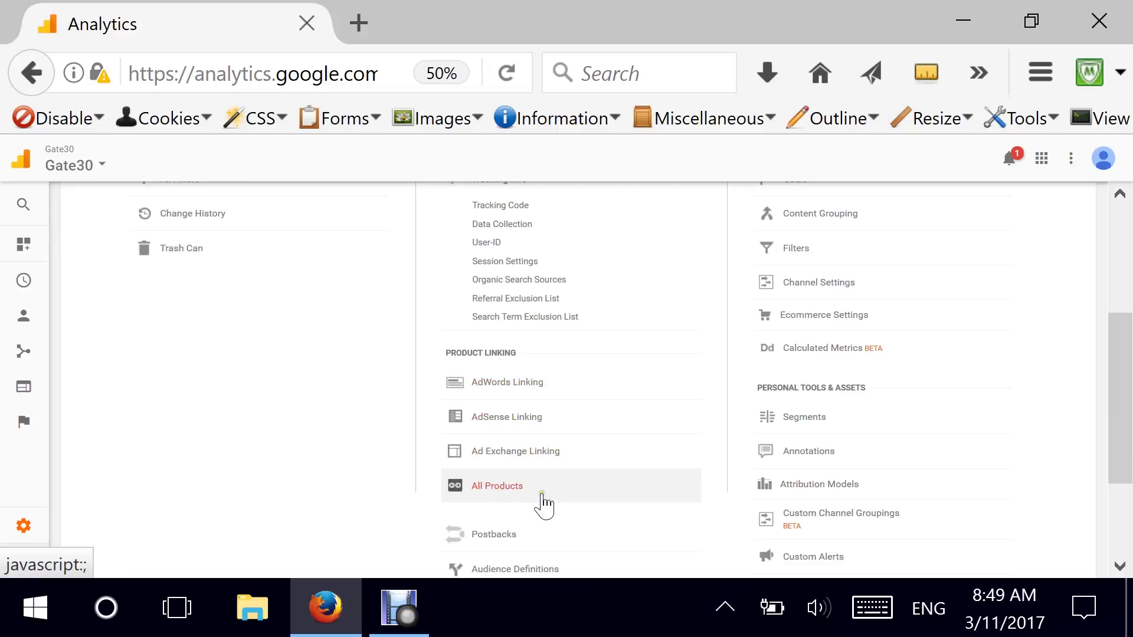
pyautogui.scroll(-5, 542, 504)
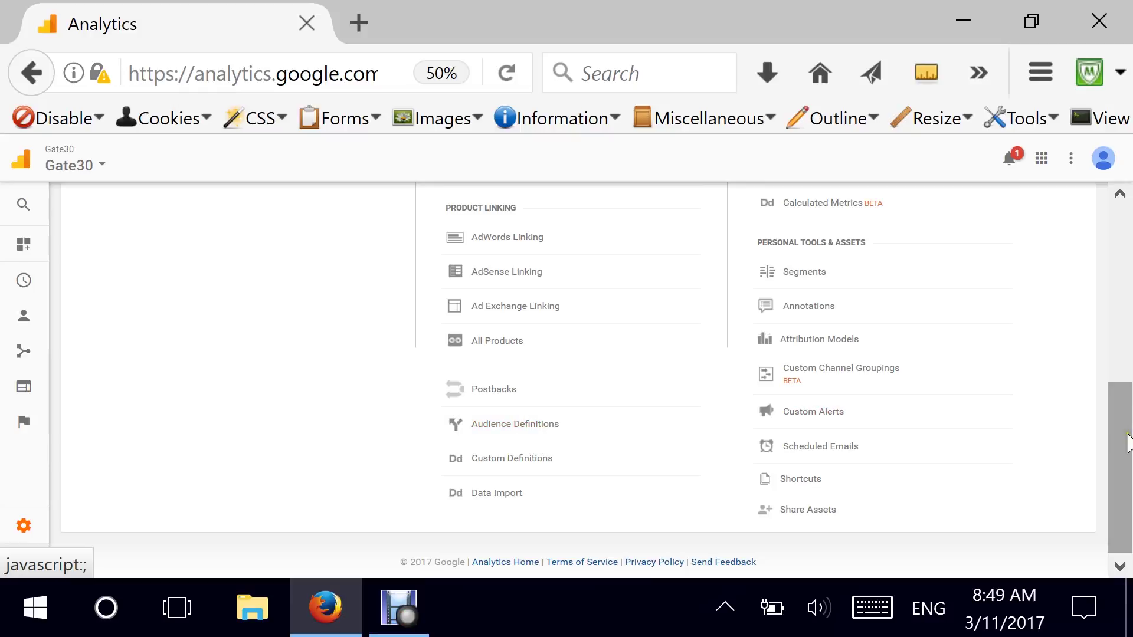
pyautogui.moveTo(1120, 433); pyautogui.dragTo(1120, 292)
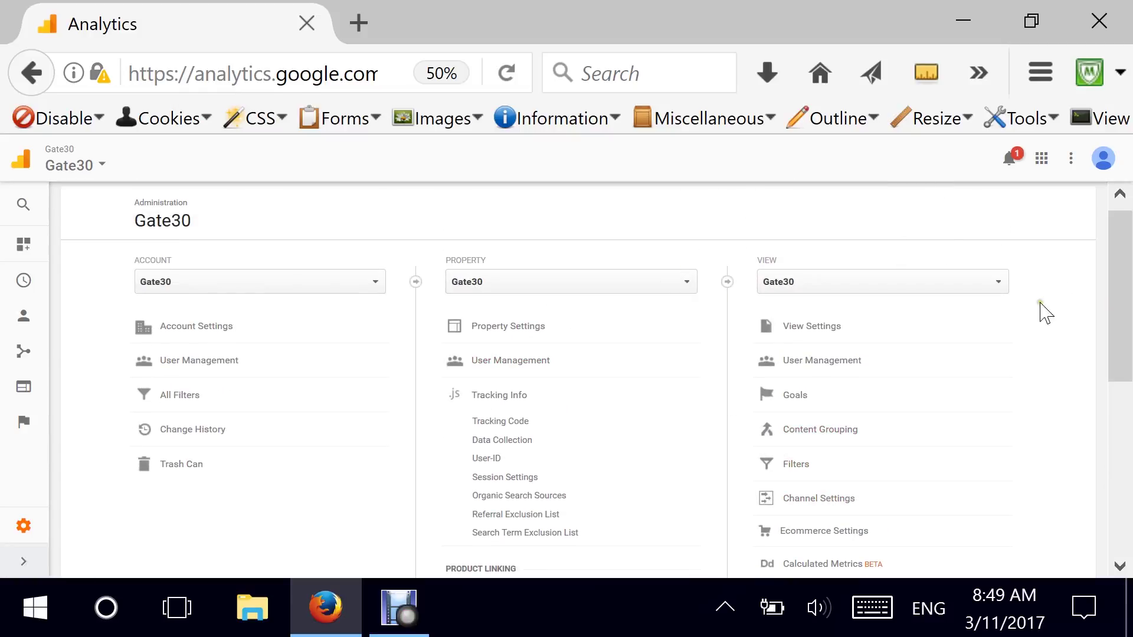
# Switch the property to Weboq, check its only view, All Web Site Data, and start a new view.
pyautogui.moveTo(1120, 280); pyautogui.dragTo(1124, 277)
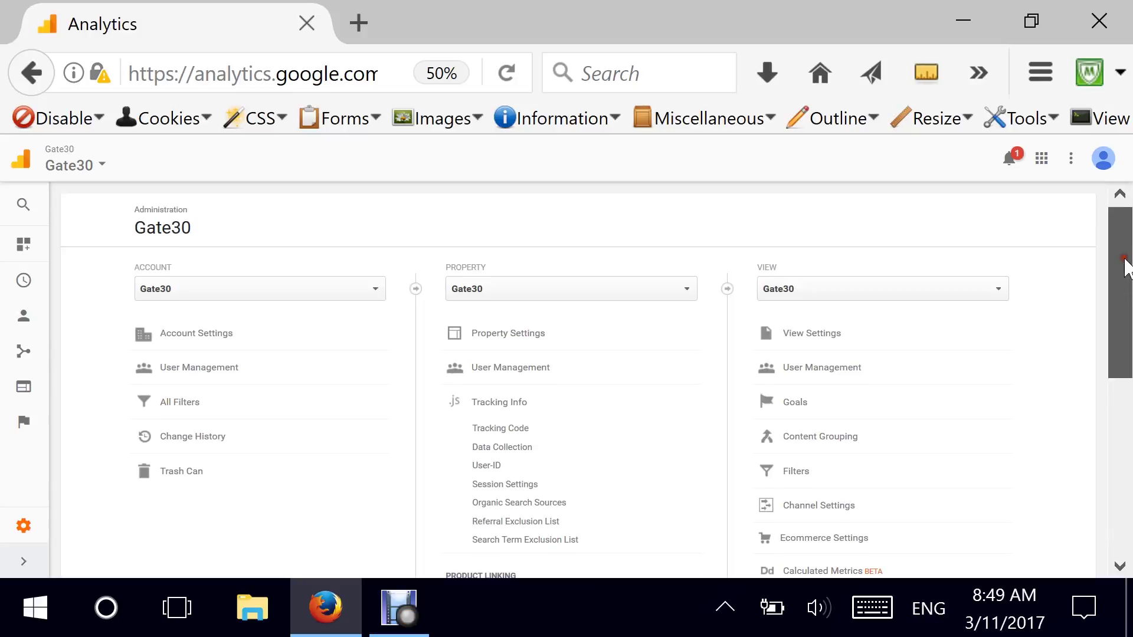
pyautogui.click(850, 292)
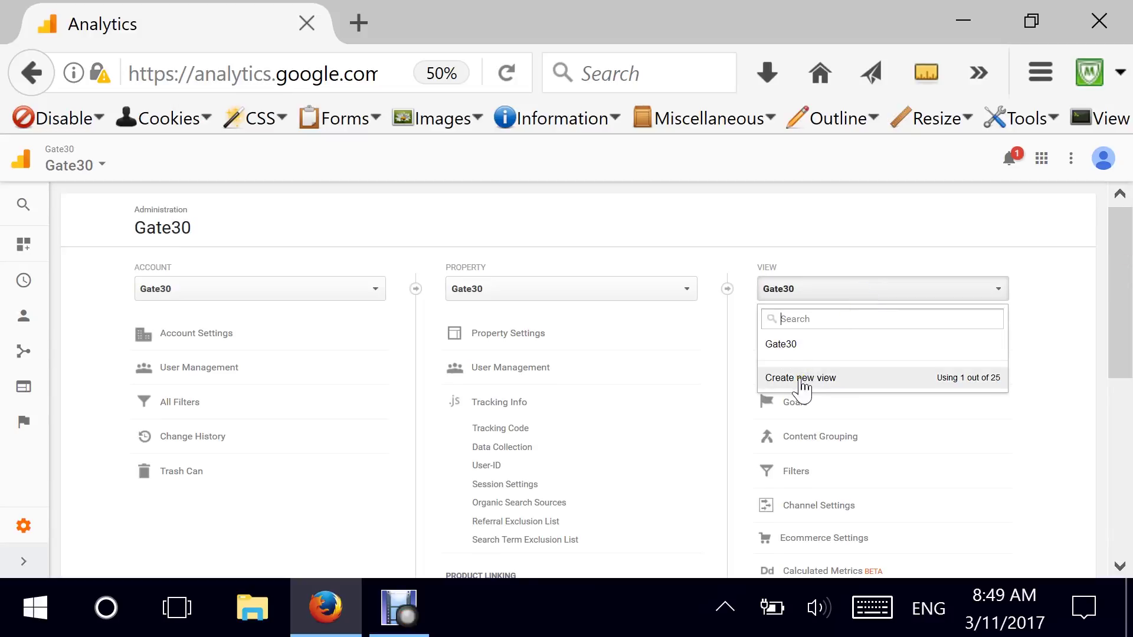
pyautogui.click(492, 292)
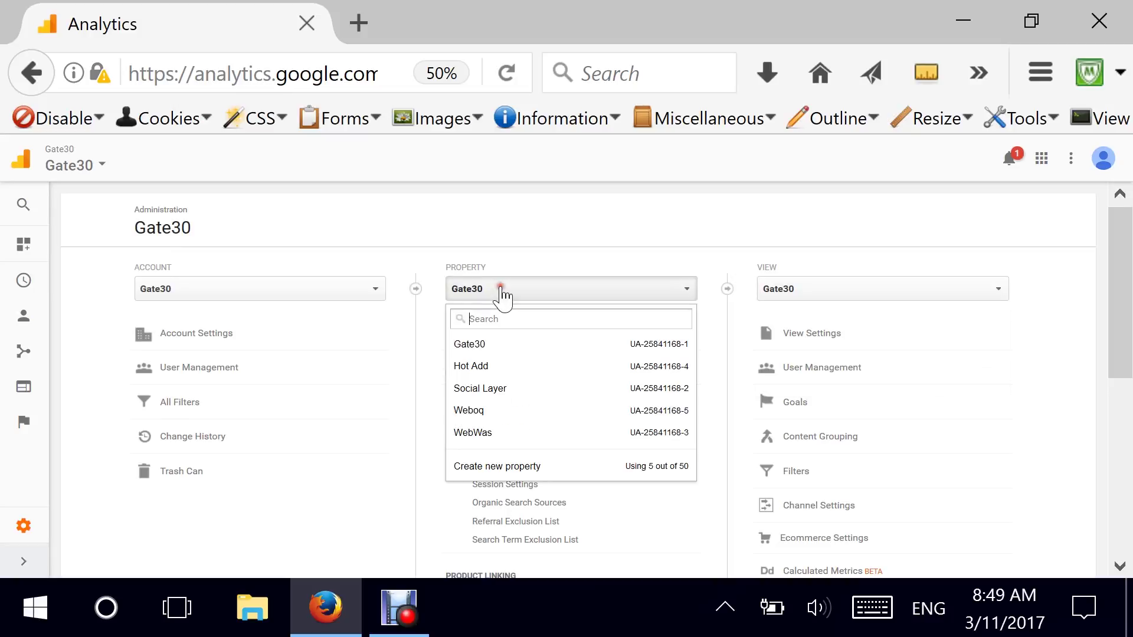
pyautogui.click(485, 411)
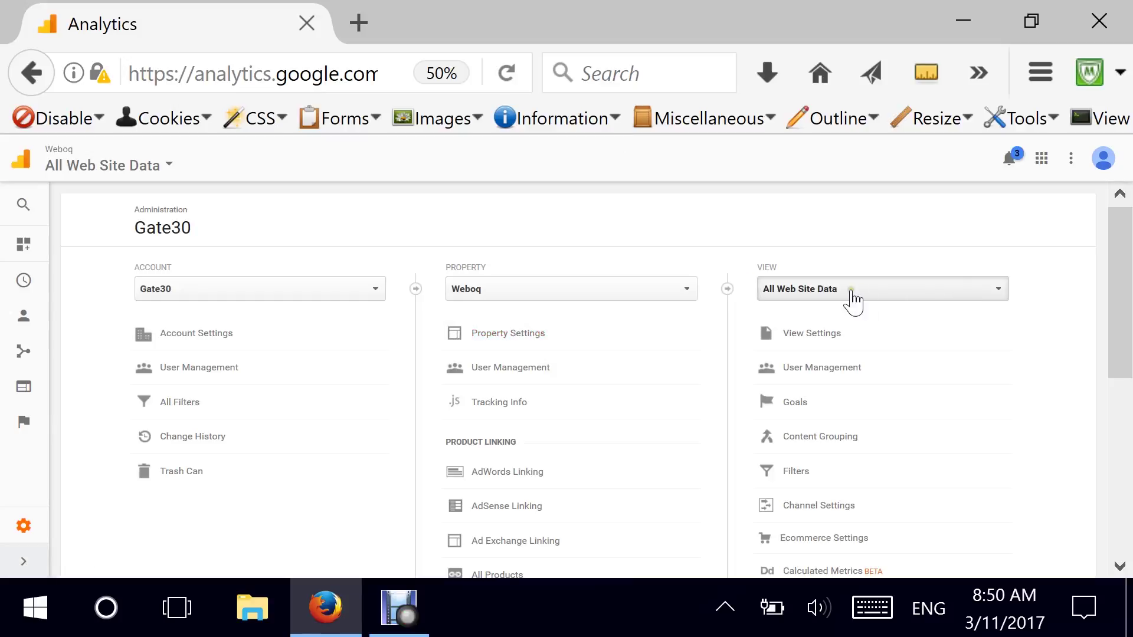
pyautogui.moveTo(1118, 286); pyautogui.dragTo(1112, 285)
pyautogui.click(888, 287)
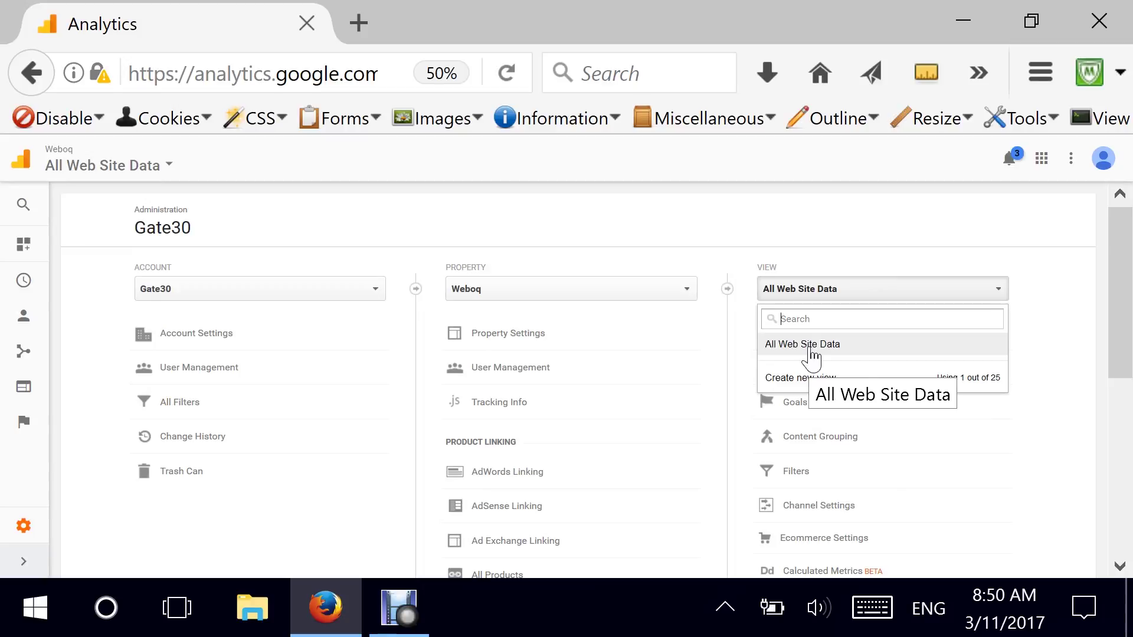
pyautogui.click(785, 378)
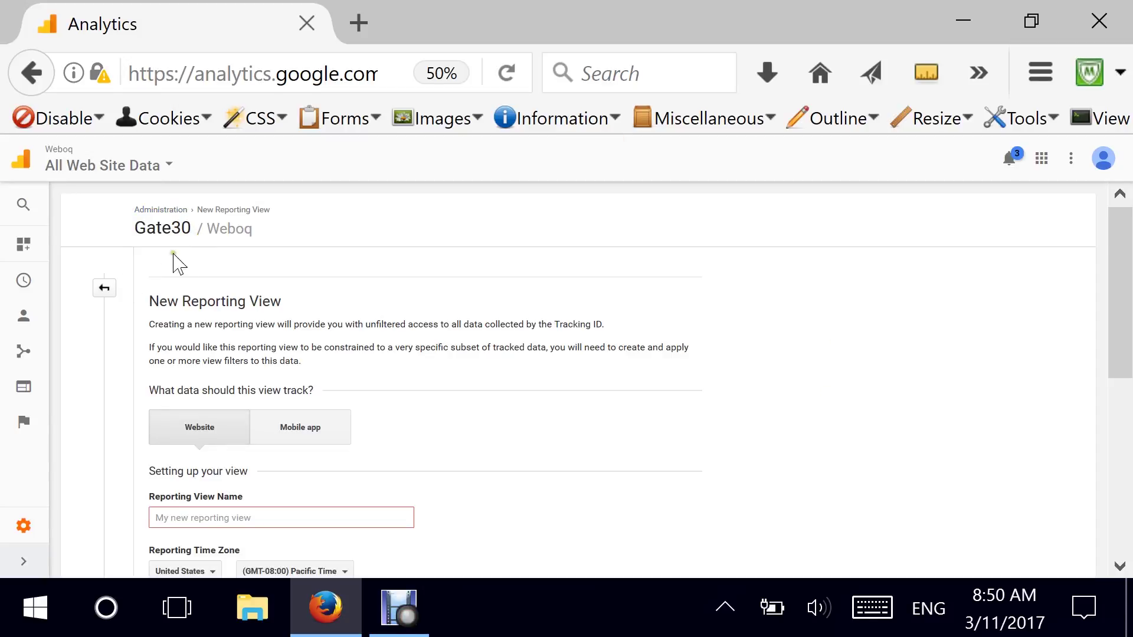
# Create a website reporting view named Master in the Weboq property.
pyautogui.scroll(-5, 262, 393)
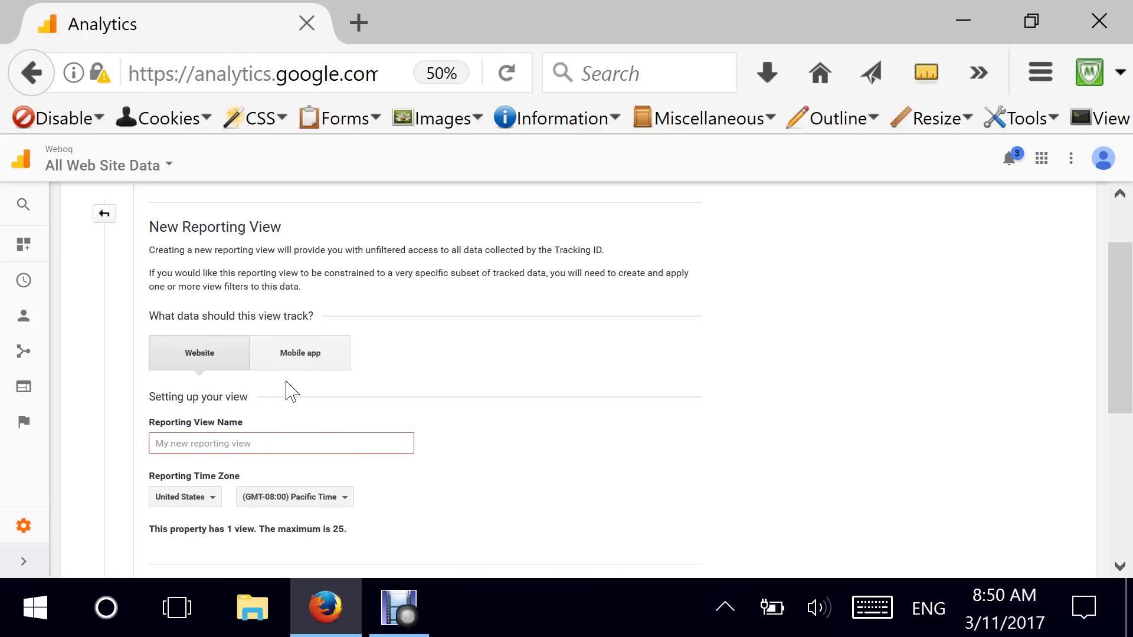
pyautogui.click(201, 369)
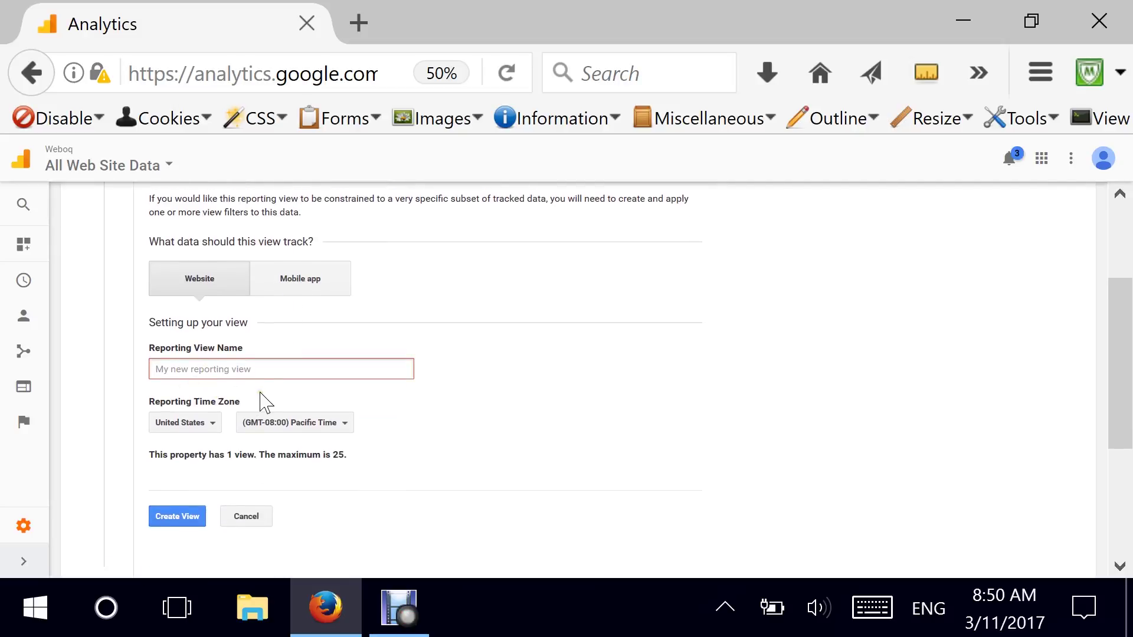
pyautogui.write('Mat')
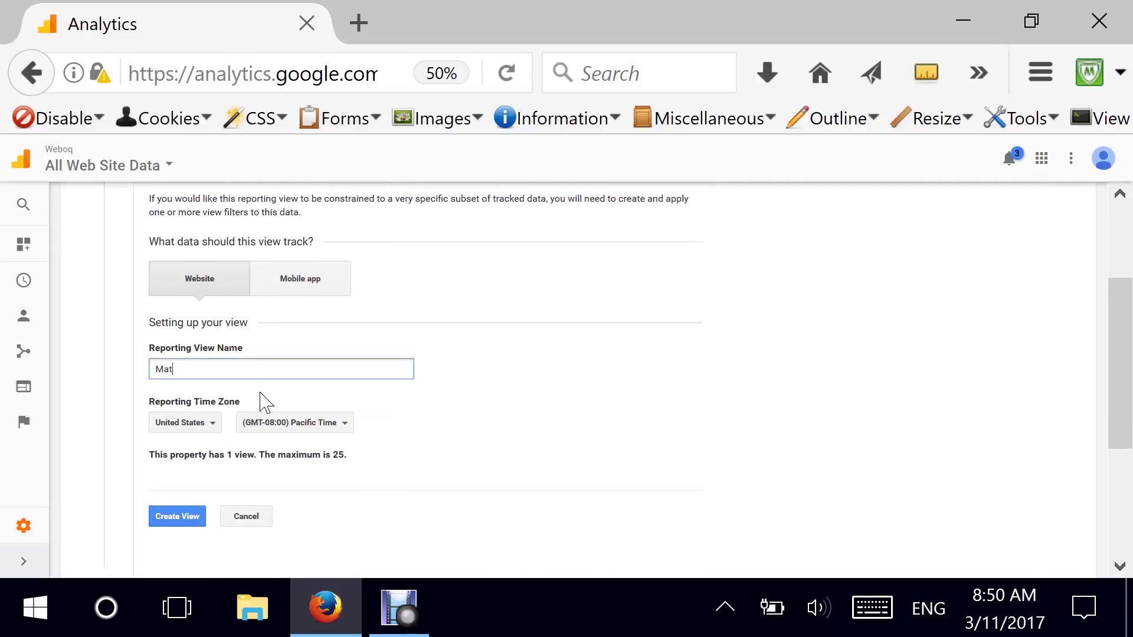
pyautogui.write('\\s')
pyautogui.scroll(-2, 265, 378)
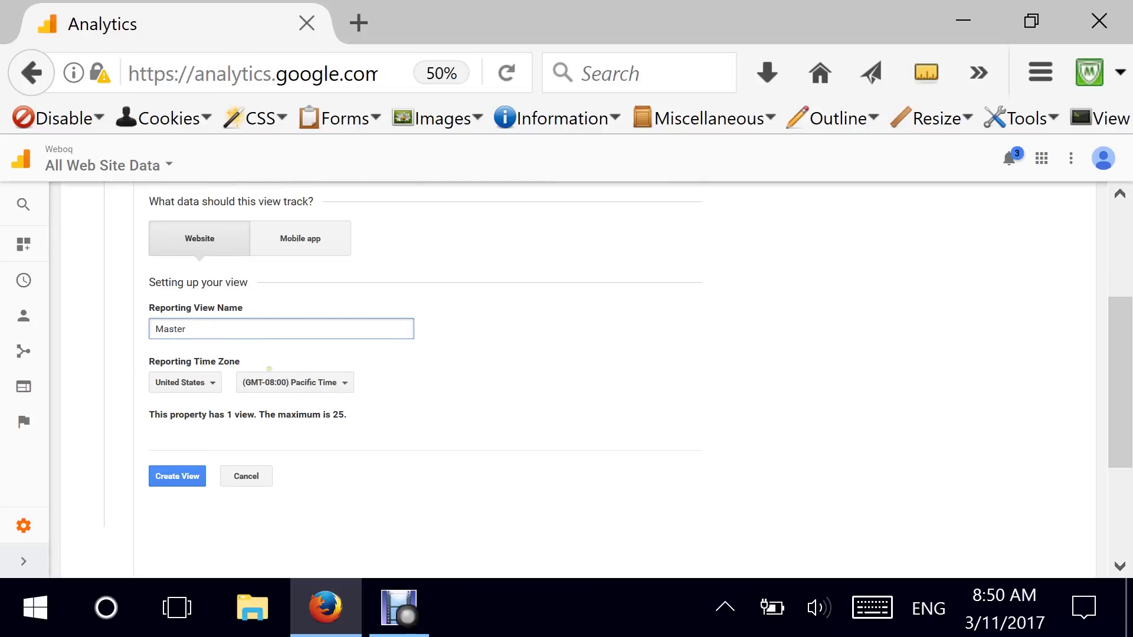
pyautogui.click(169, 444)
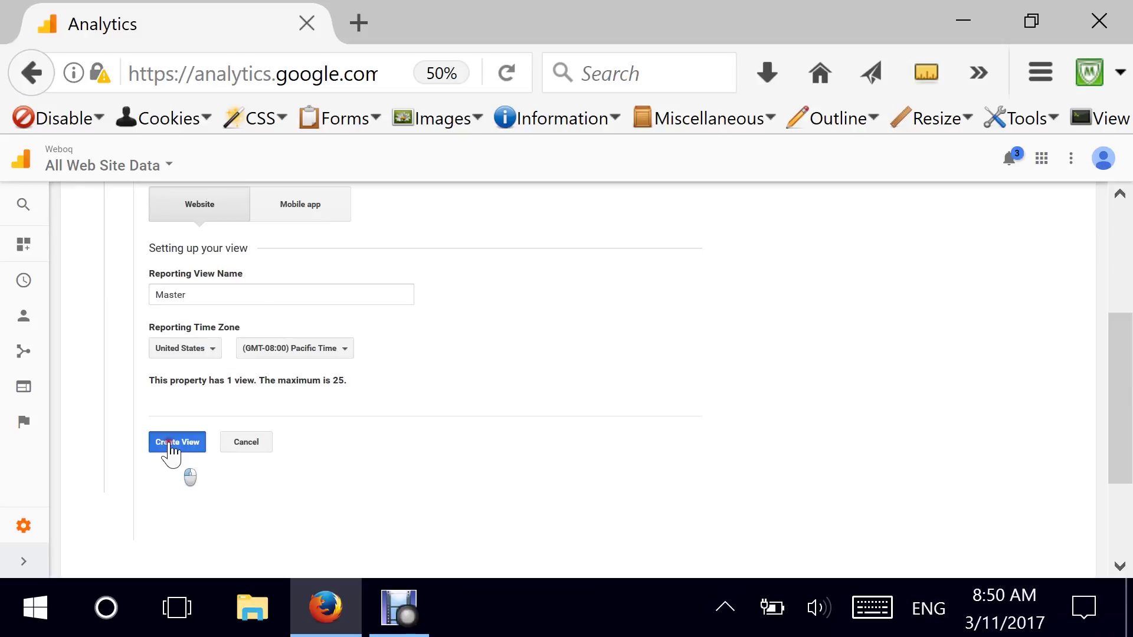
pyautogui.click(174, 443)
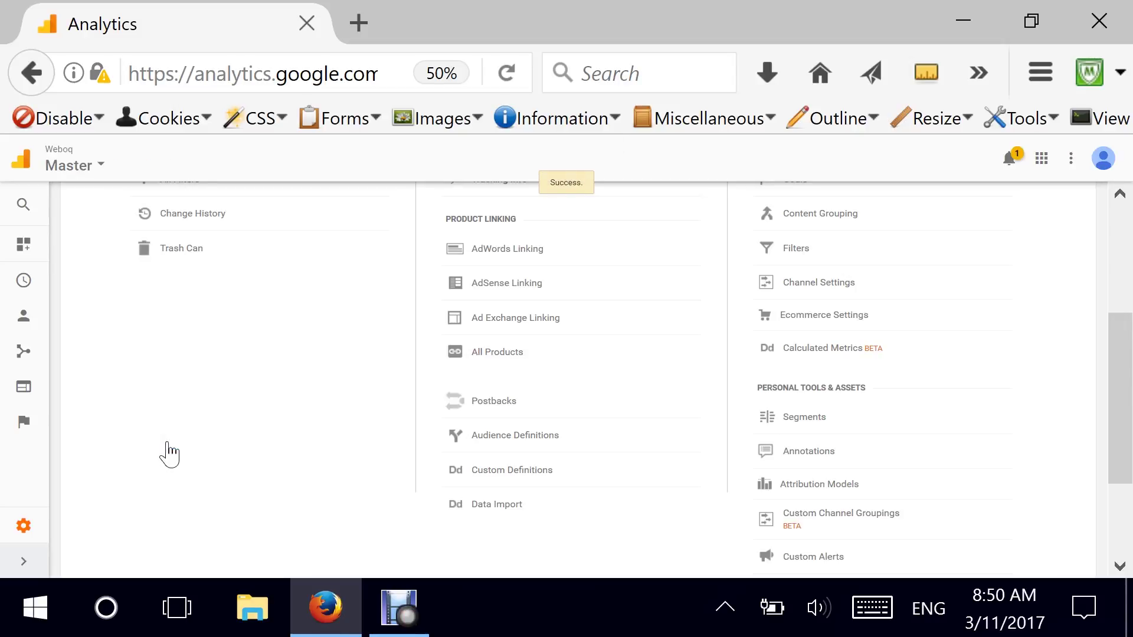
pyautogui.moveTo(1120, 389); pyautogui.dragTo(1120, 283)
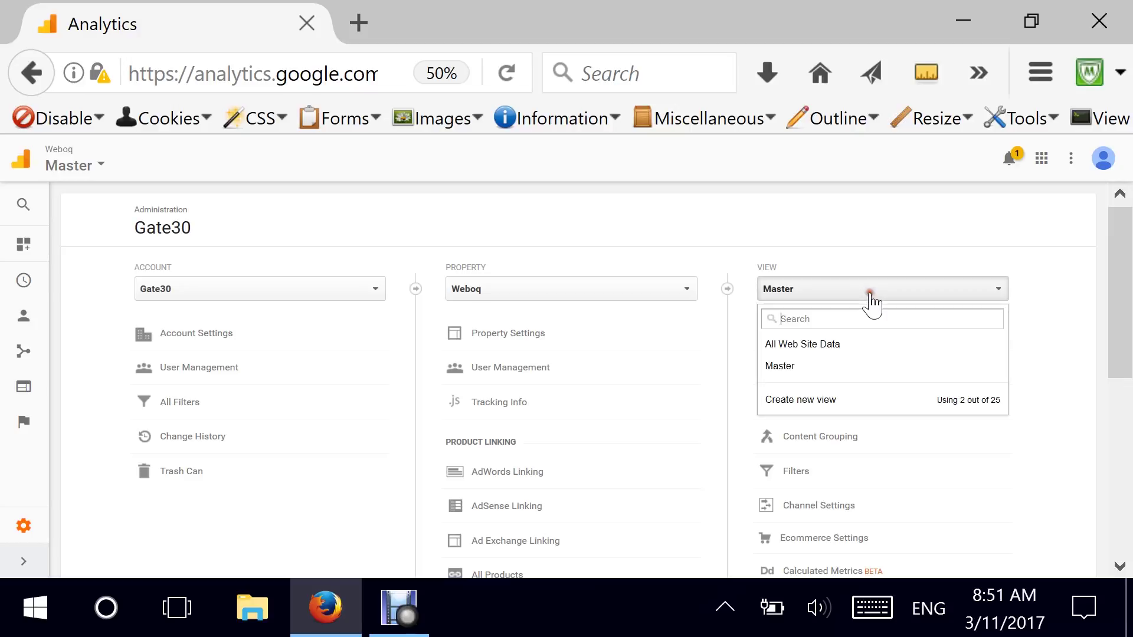
pyautogui.click(820, 399)
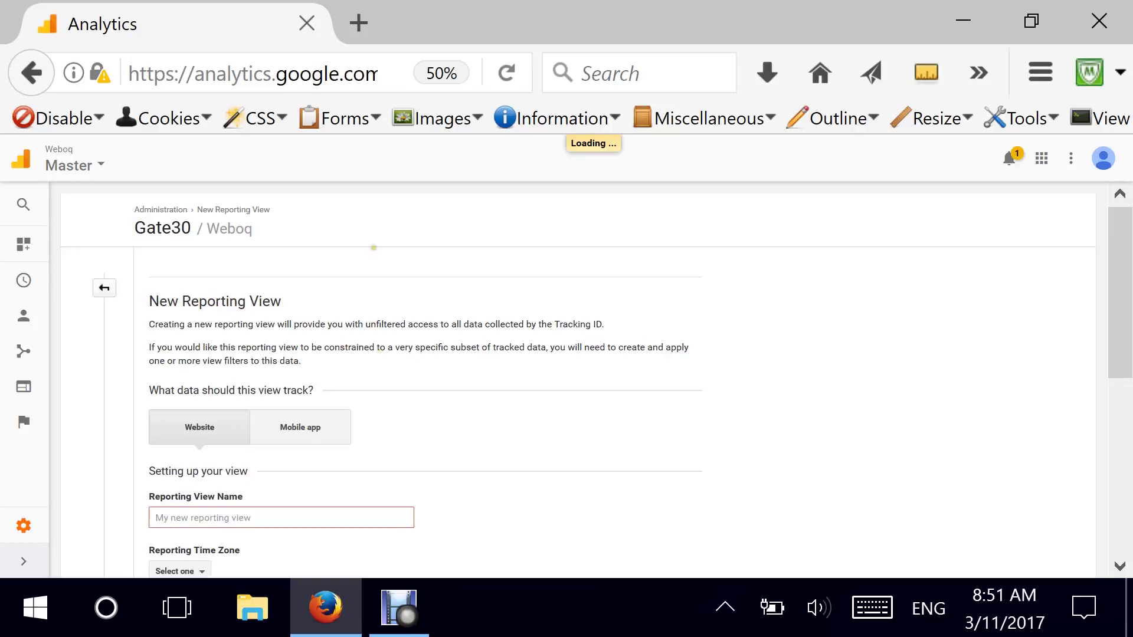
# Create a reporting view named Test in the Weboq property.
pyautogui.scroll(-2, 175, 492)
pyautogui.click(194, 450)
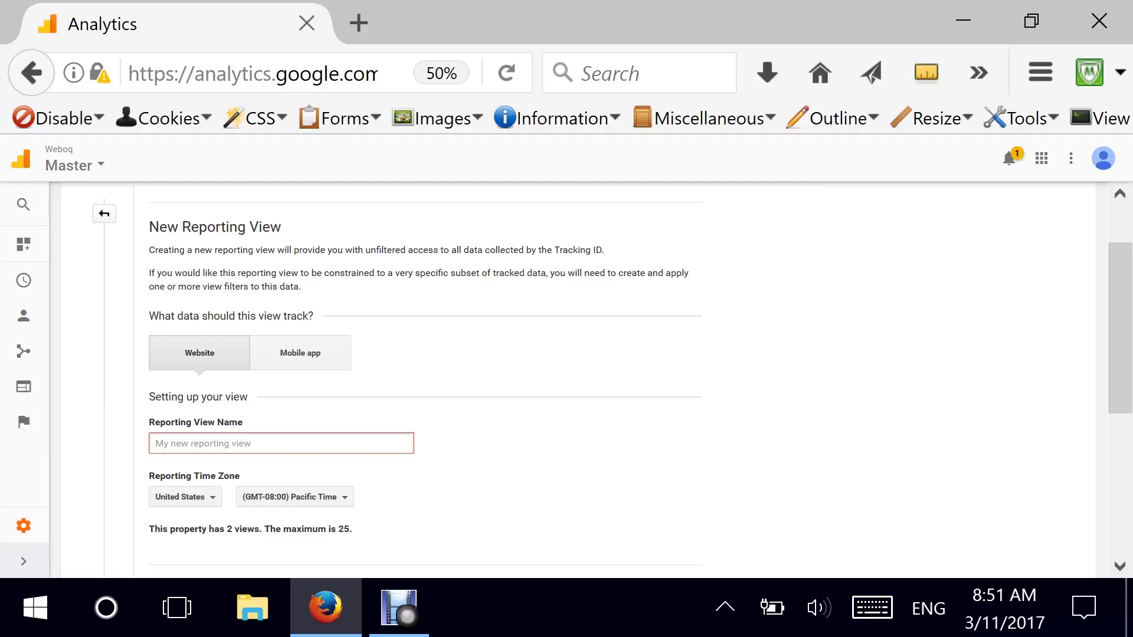
pyautogui.write('Test')
pyautogui.scroll(-1, 341, 445)
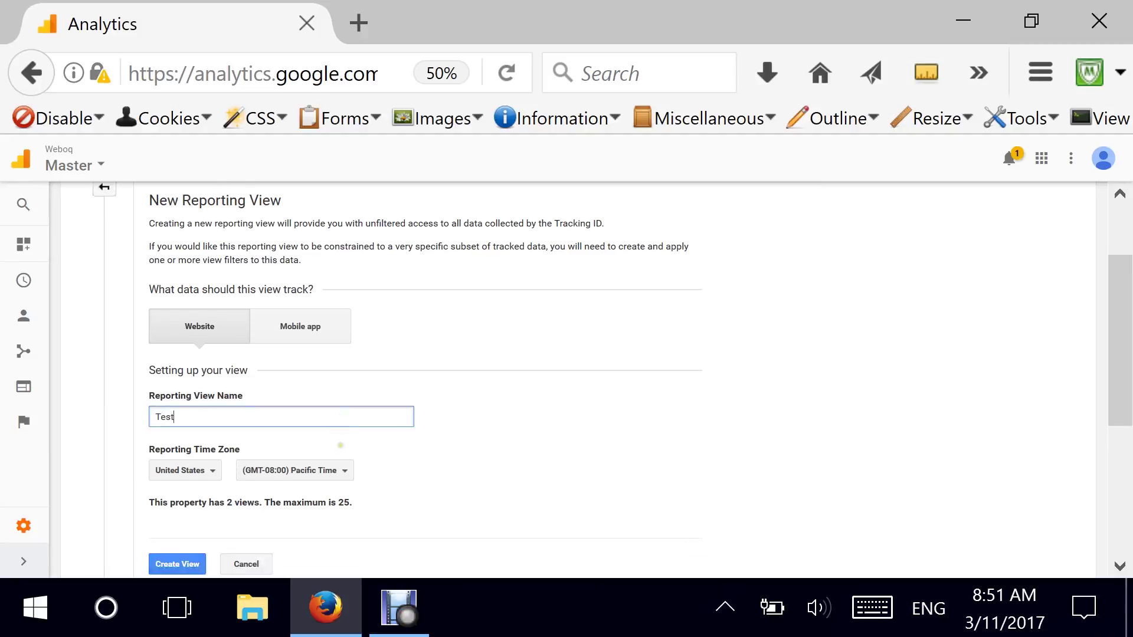
pyautogui.click(171, 516)
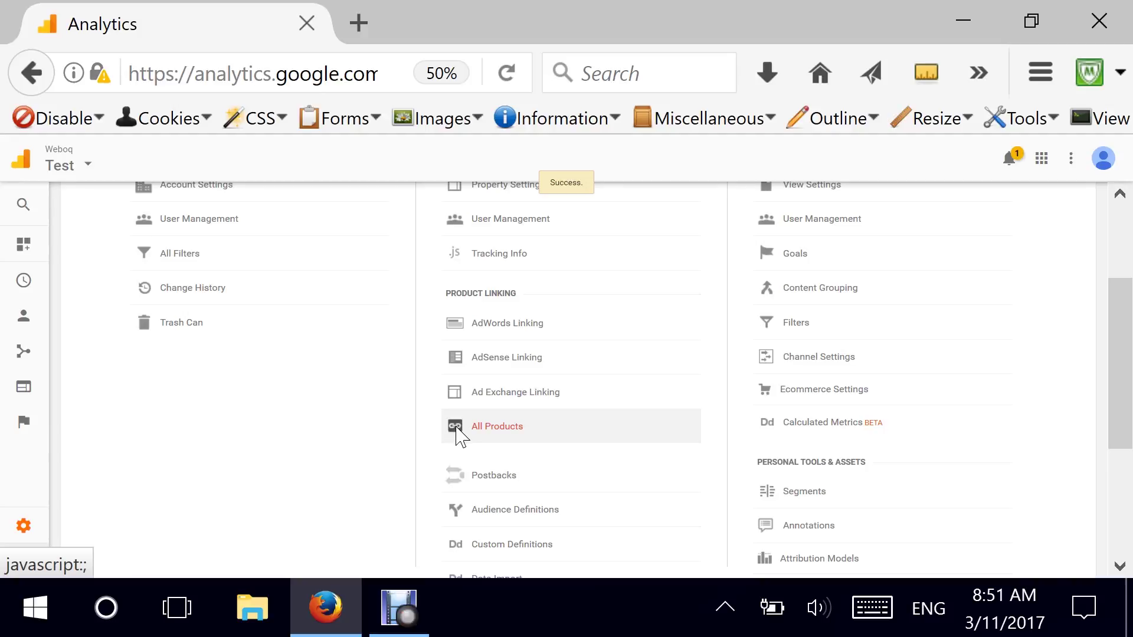
# Check Weboq's three views and open the Test view's settings.
pyautogui.moveTo(1121, 354); pyautogui.dragTo(1124, 277)
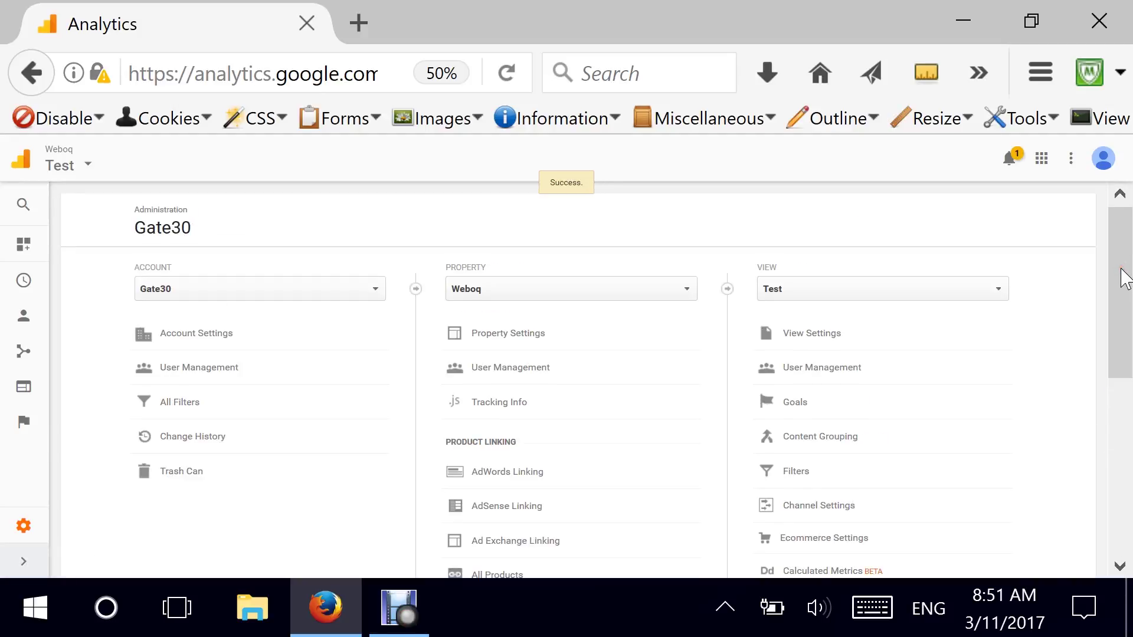
pyautogui.click(876, 295)
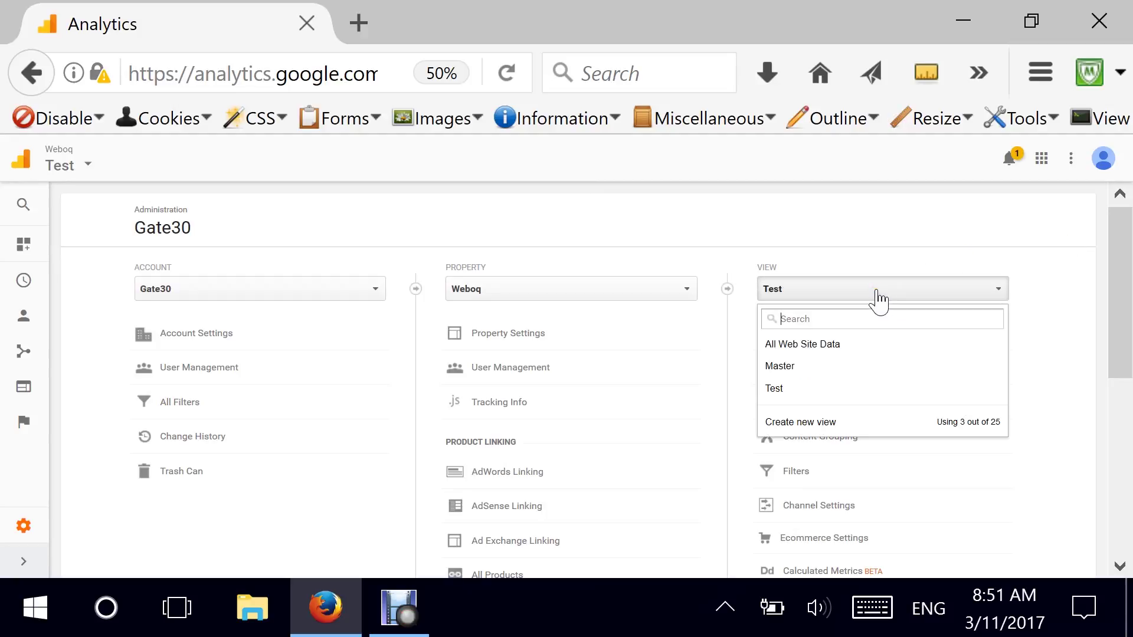
pyautogui.moveTo(1122, 252); pyautogui.dragTo(1124, 284)
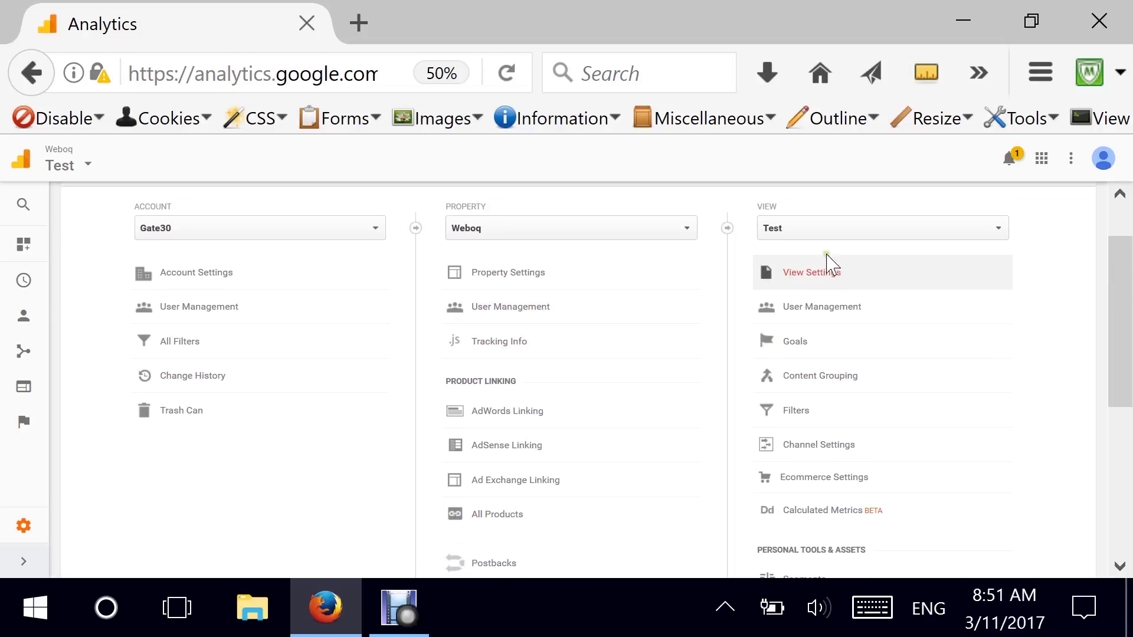
pyautogui.click(813, 273)
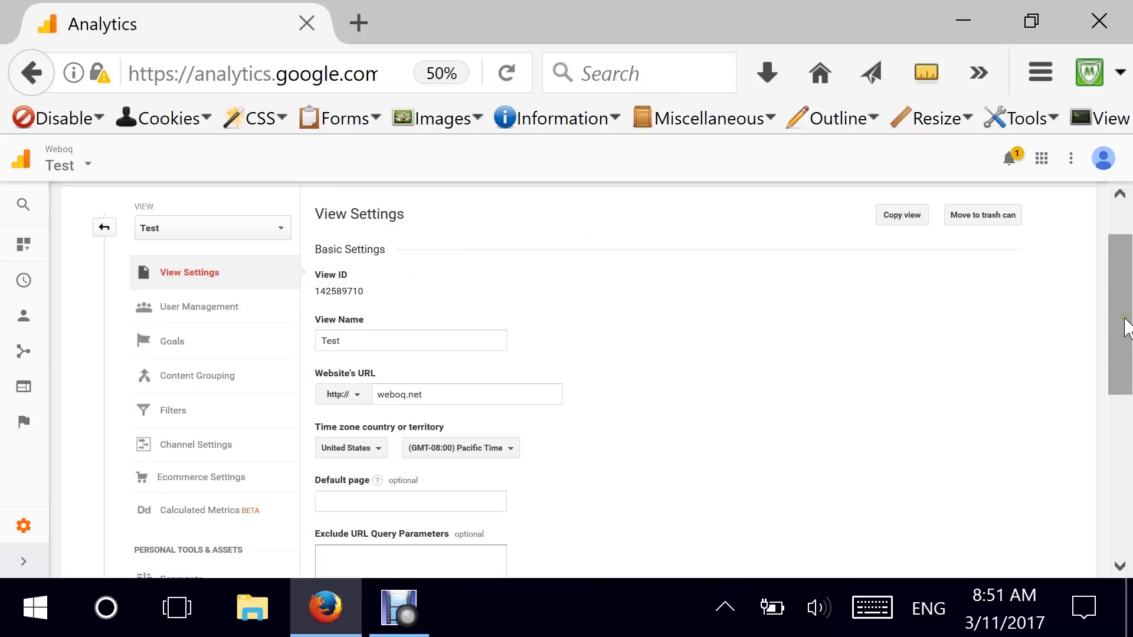
# Review the Test view's settings, including Exclude URL Query Parameters, then show its User Management.
pyautogui.moveTo(1127, 324); pyautogui.dragTo(1121, 435)
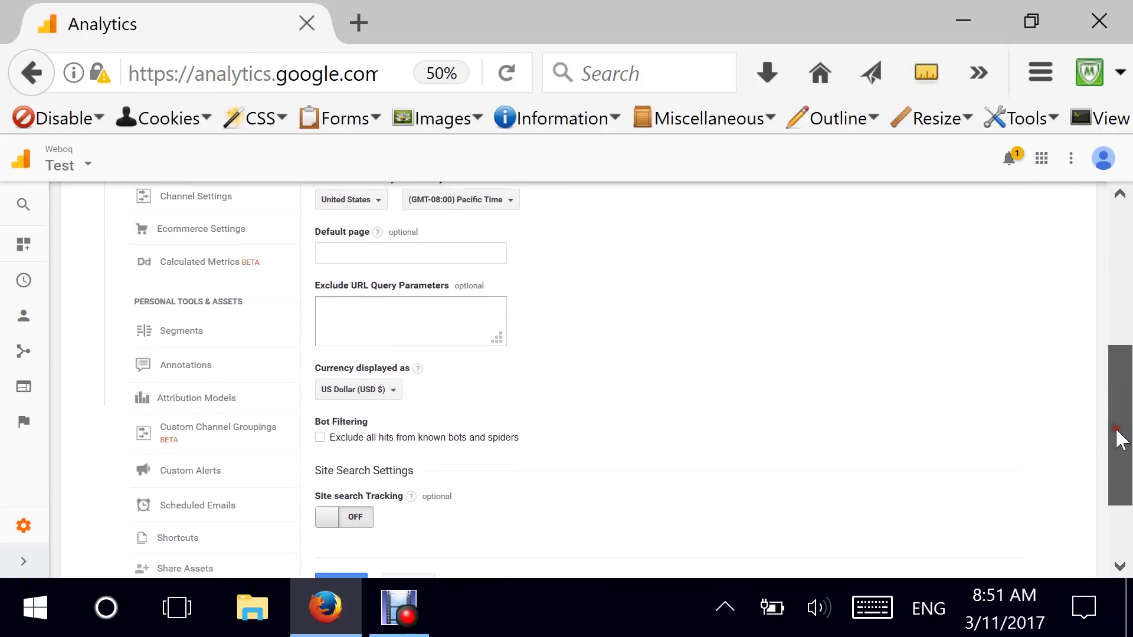
pyautogui.click(349, 307)
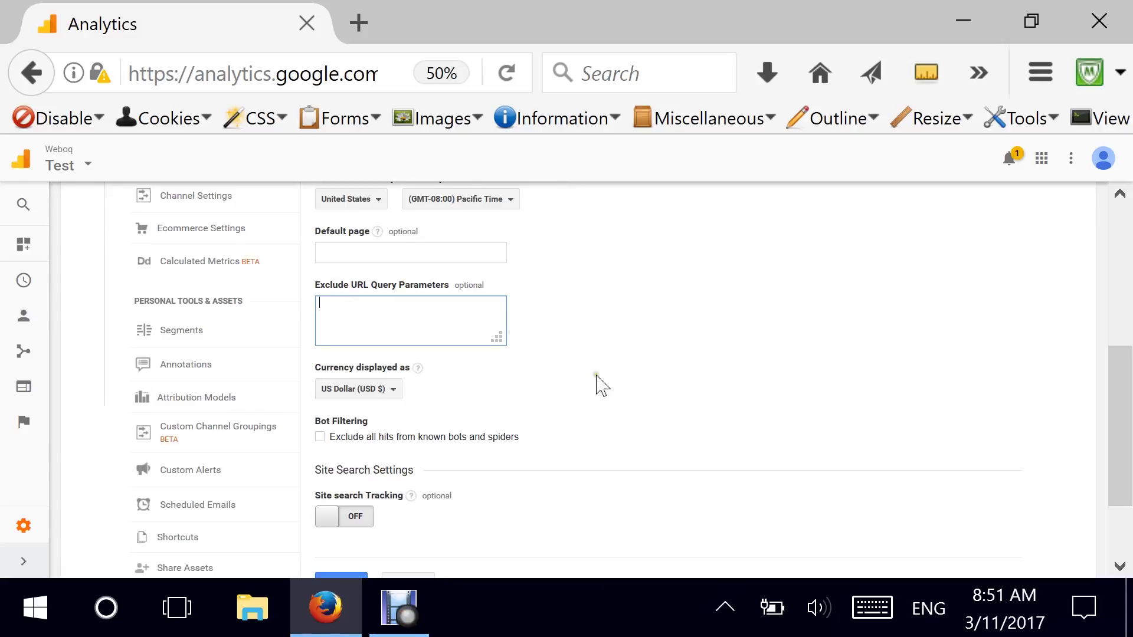
pyautogui.moveTo(1120, 413); pyautogui.dragTo(1121, 298)
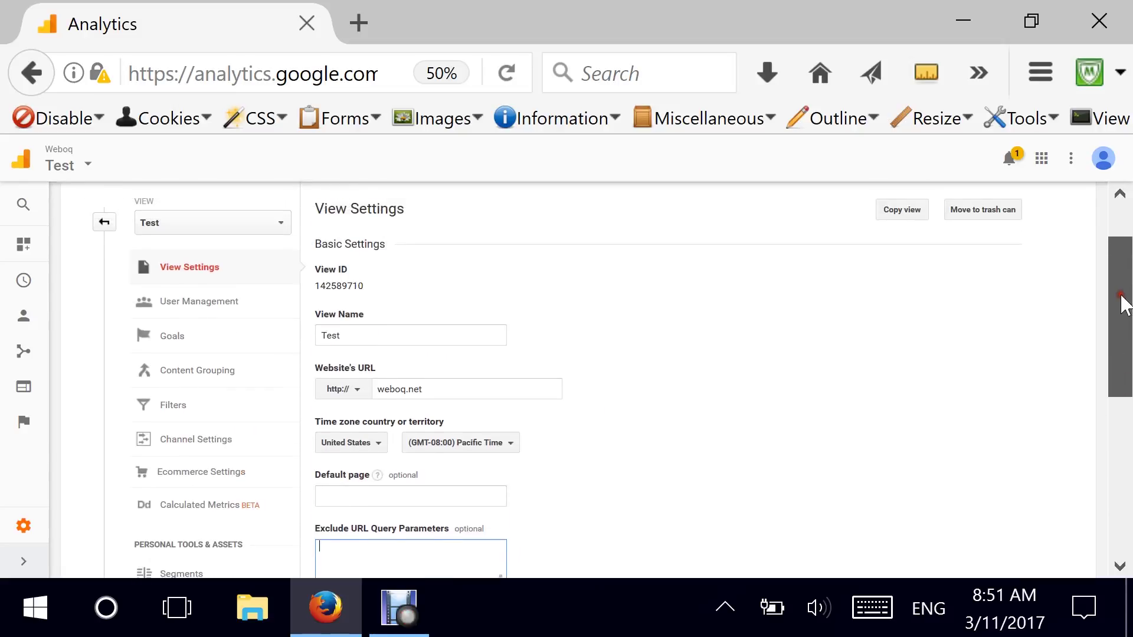
pyautogui.click(182, 317)
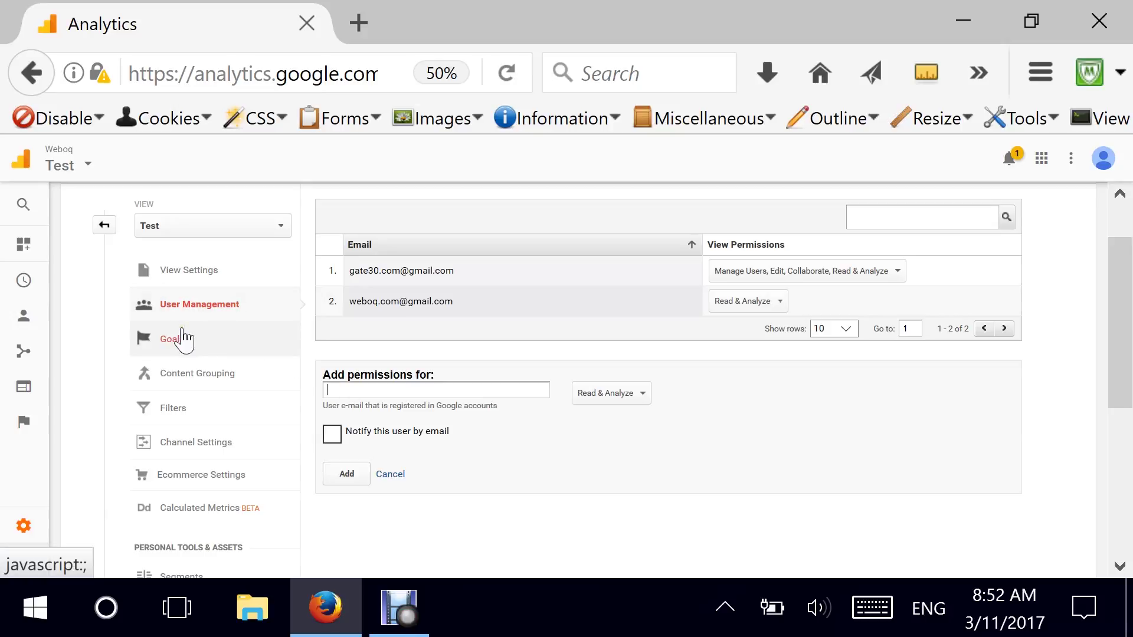
# Review the Test view's goals, content groupings and filters.
pyautogui.click(183, 346)
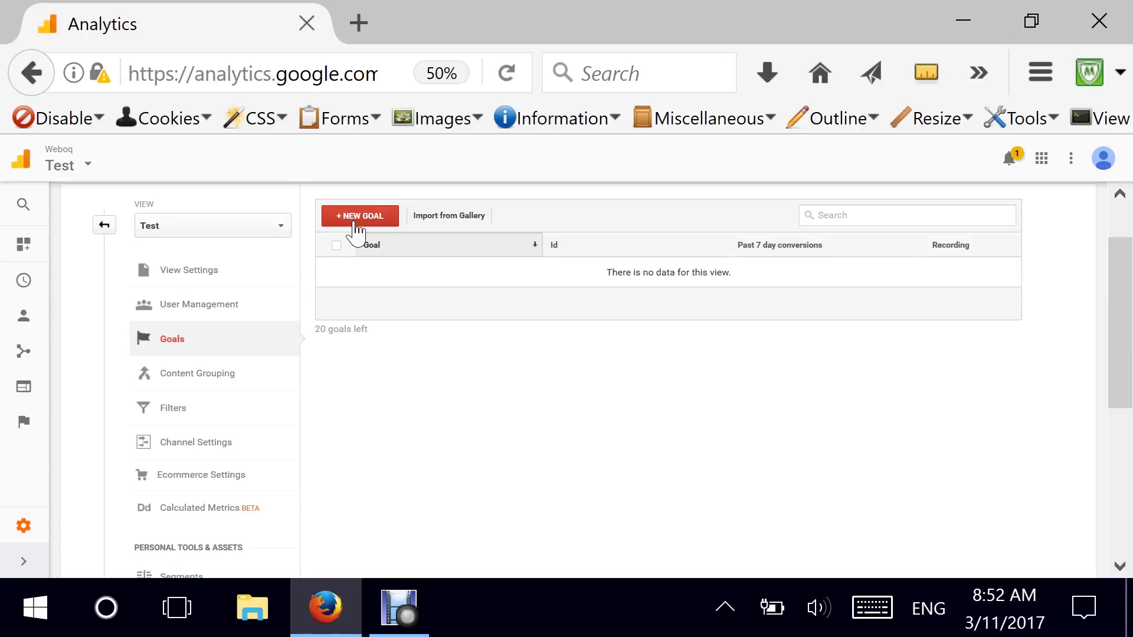
pyautogui.click(178, 378)
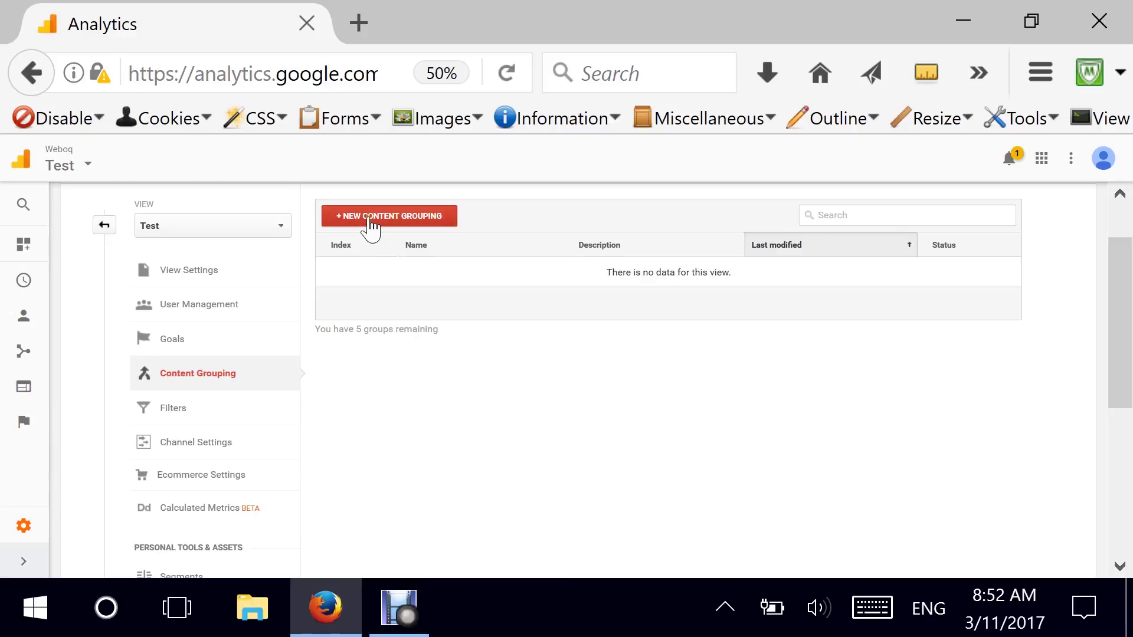
pyautogui.click(185, 414)
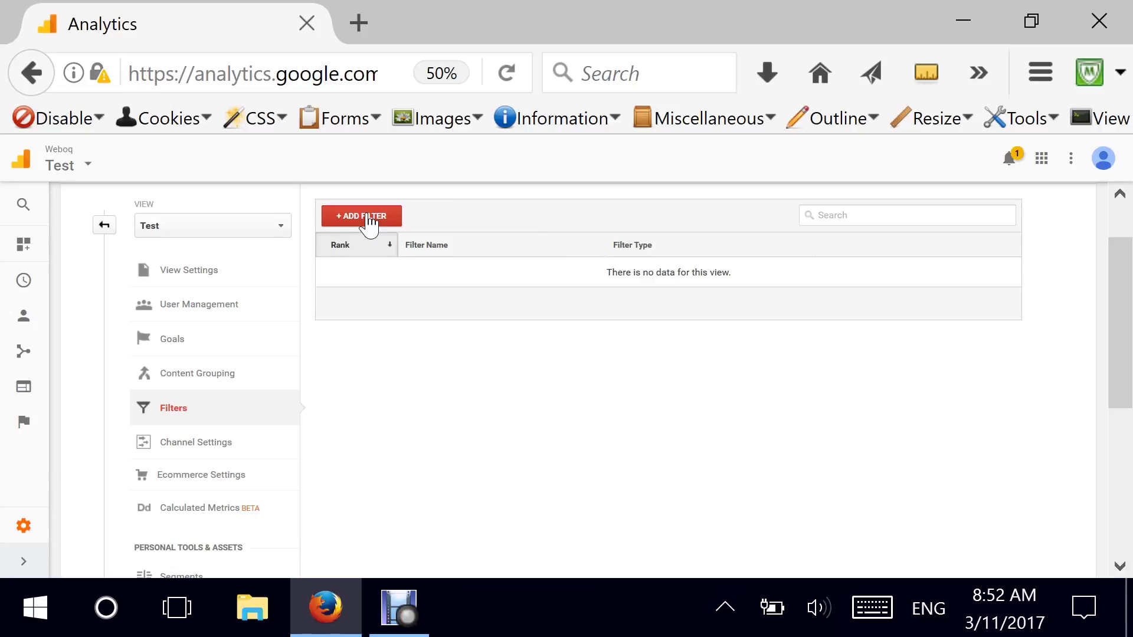
# Check the Test view's channel settings, then scroll through its ecommerce settings.
pyautogui.click(210, 440)
pyautogui.scroll(-1, 359, 409)
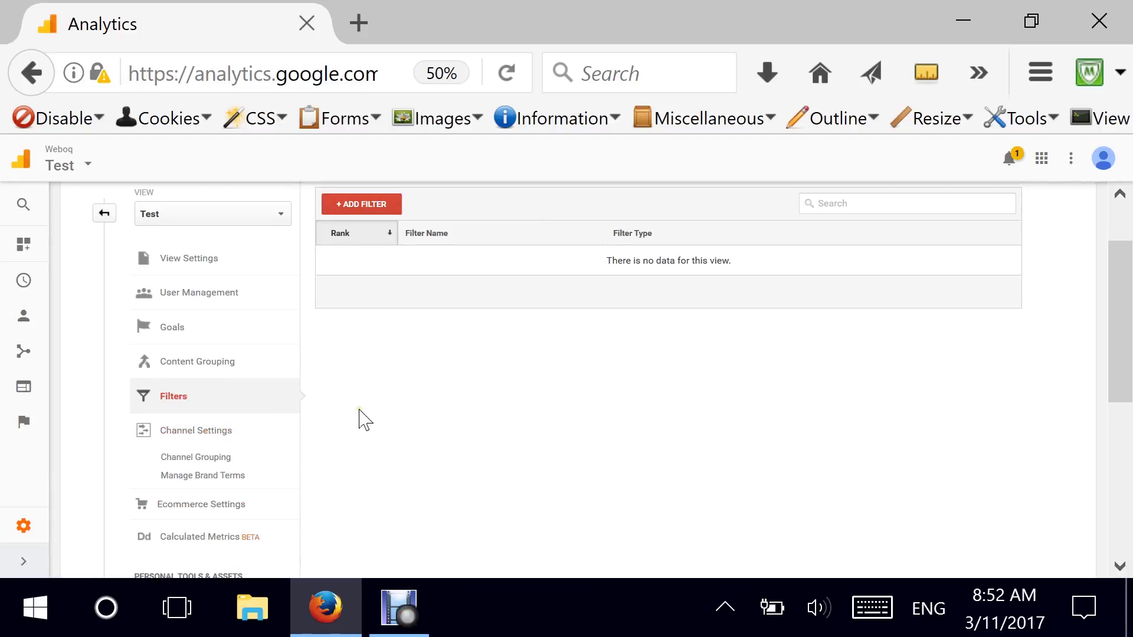
pyautogui.scroll(-2, 360, 413)
pyautogui.click(217, 441)
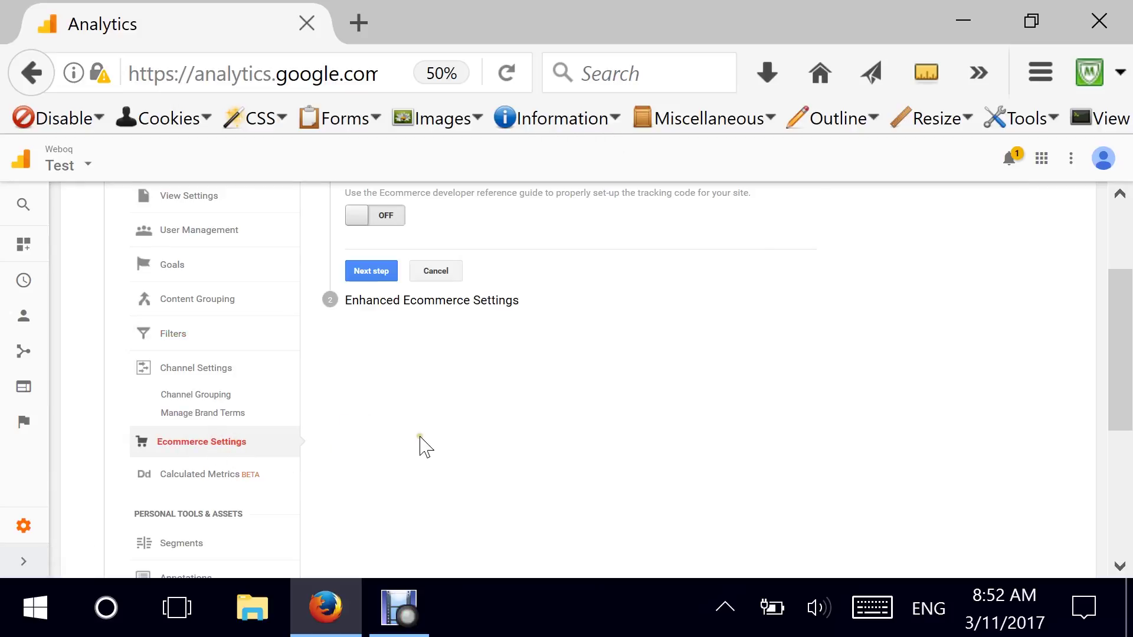
pyautogui.scroll(3, 420, 446)
pyautogui.scroll(-3, 419, 447)
pyautogui.scroll(-2, 337, 466)
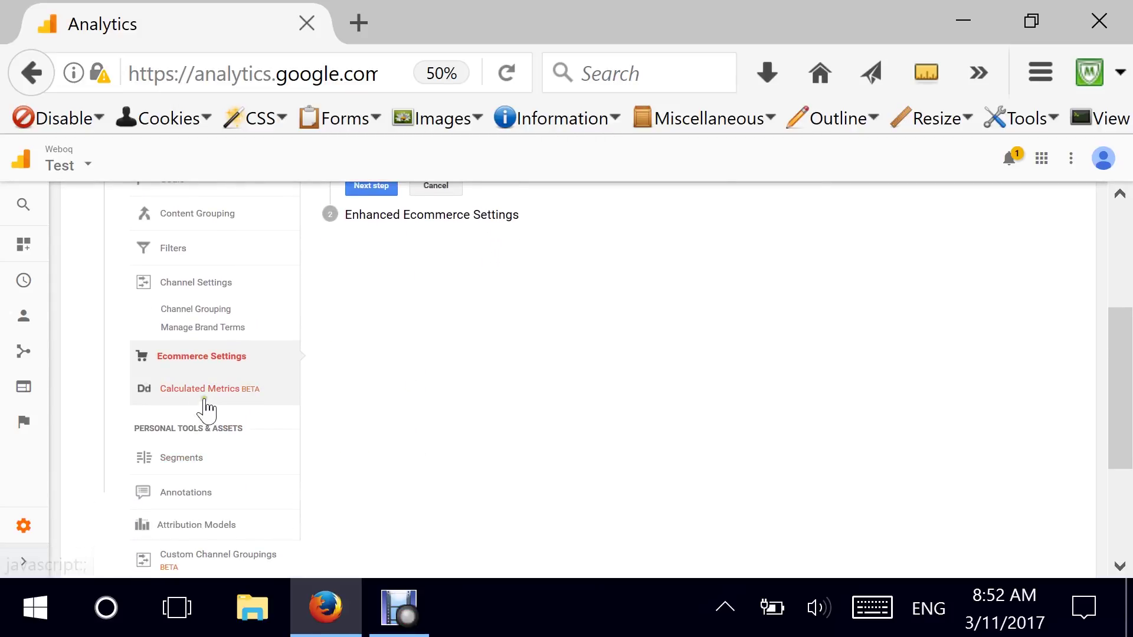
pyautogui.scroll(-4, 401, 445)
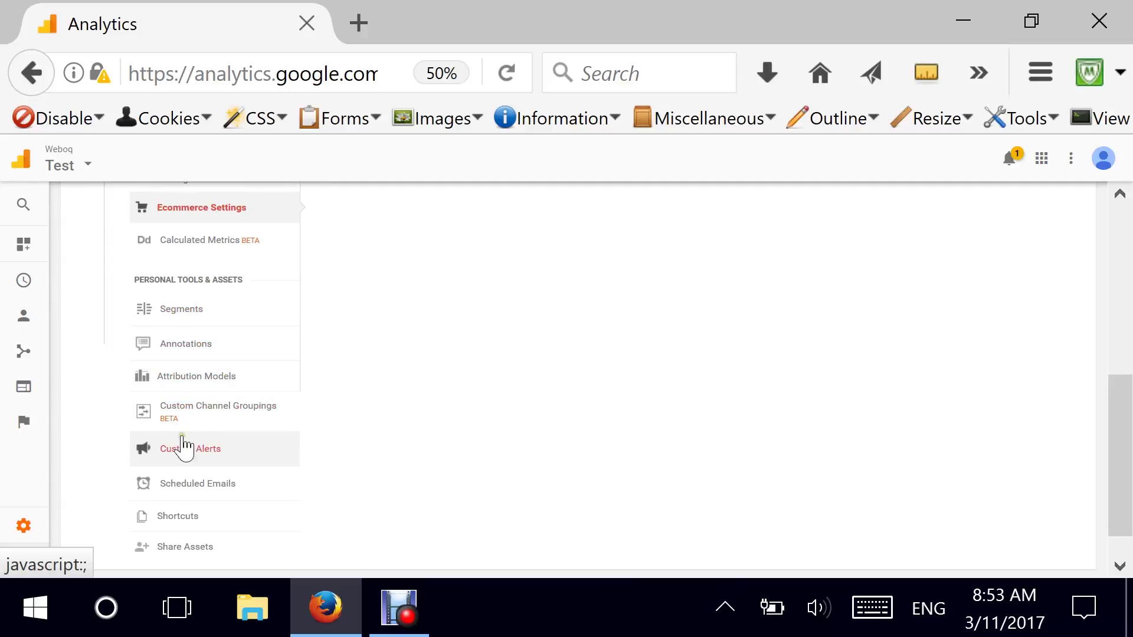
pyautogui.scroll(-2, 236, 482)
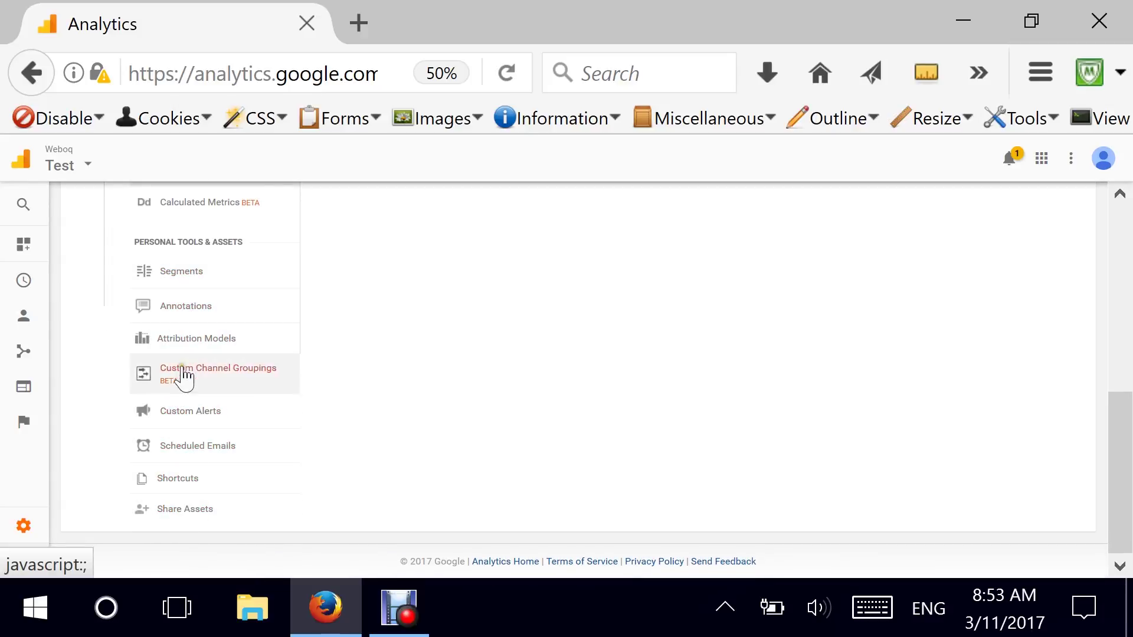
# Return to the Administration page showing Gate30, Weboq and the Test view columns.
pyautogui.click(23, 563)
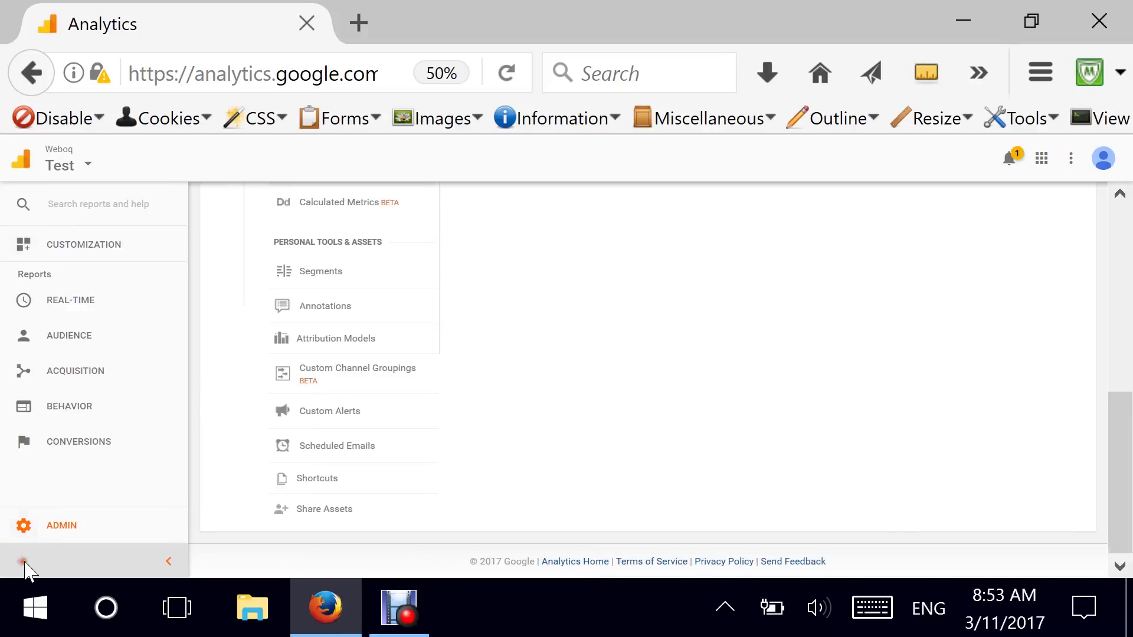
pyautogui.click(27, 524)
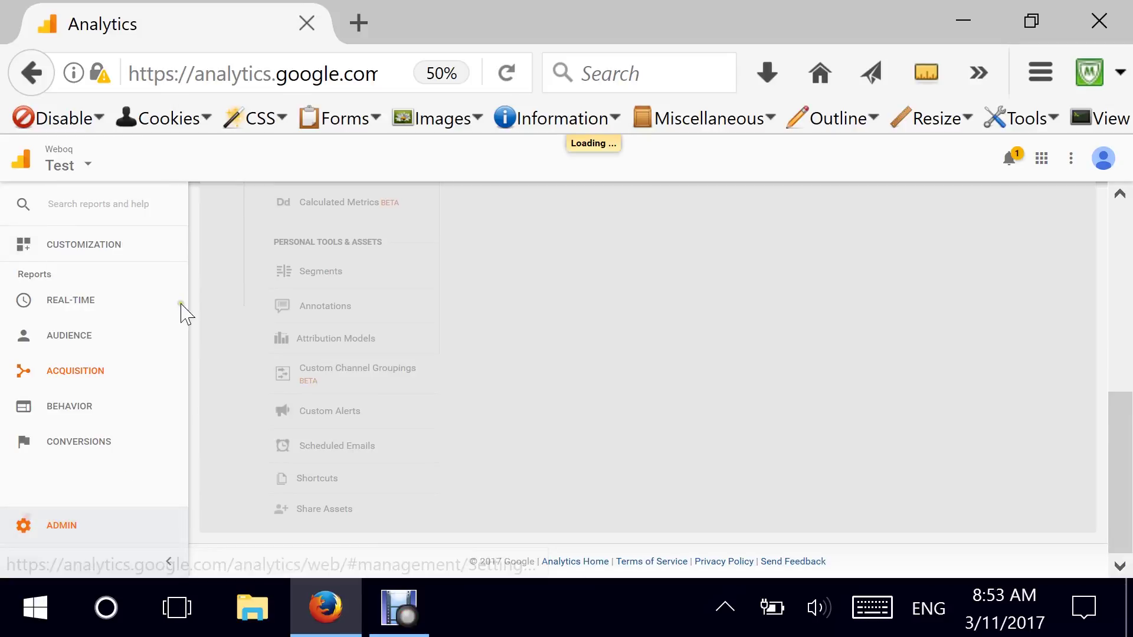
pyautogui.moveTo(1120, 454); pyautogui.dragTo(1112, 225)
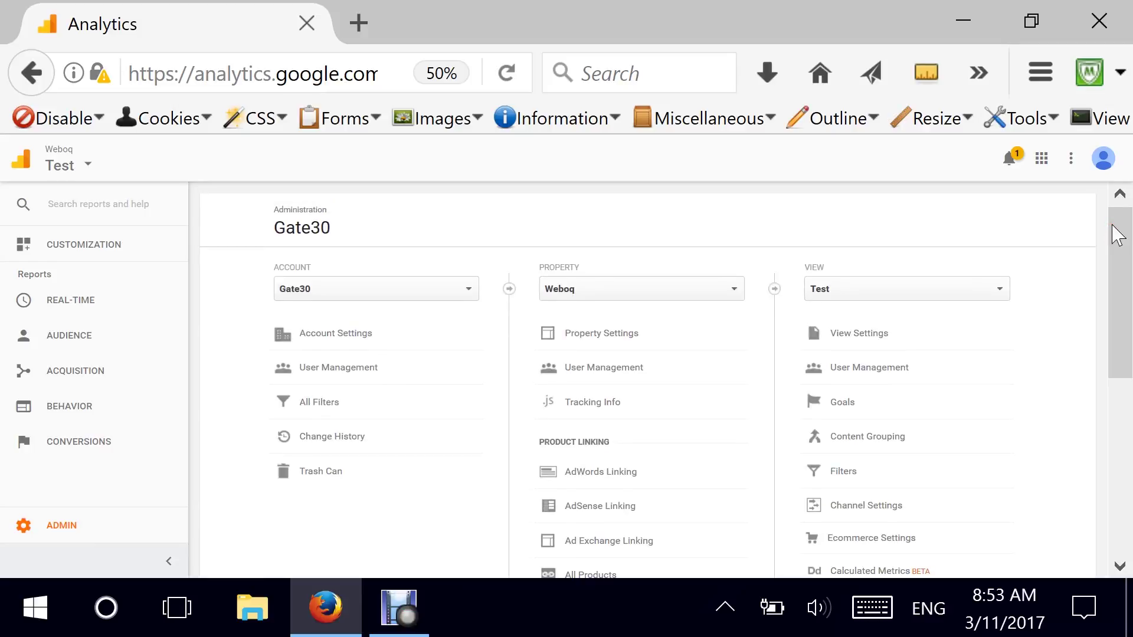